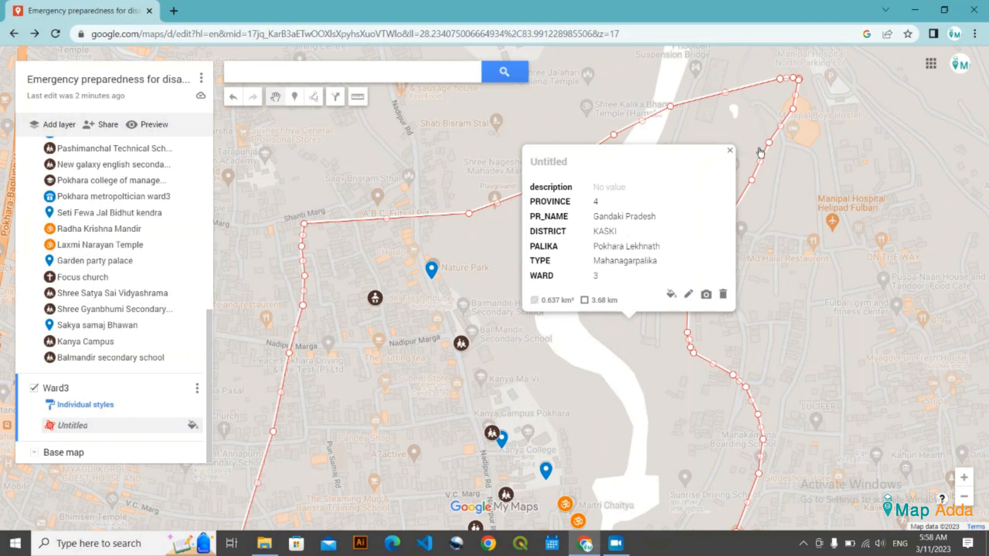
# Review the attributes of the Kanya Campus marker on the map
pyautogui.click(730, 150)
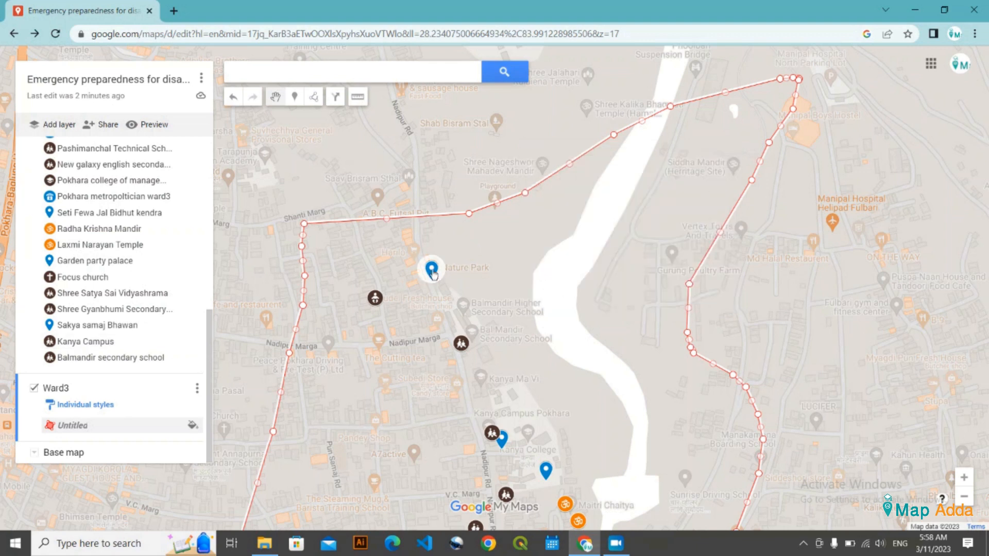
pyautogui.click(492, 433)
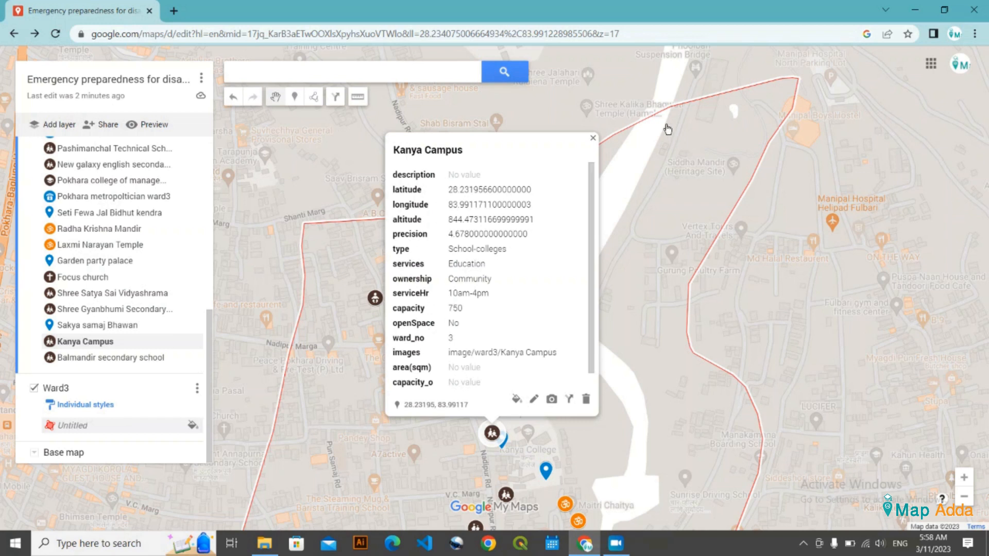
pyautogui.click(593, 138)
# Examine how the styled public place, service and business markers are distributed inside the Ward3 boundary
pyautogui.moveTo(294, 254); pyautogui.dragTo(361, 154)
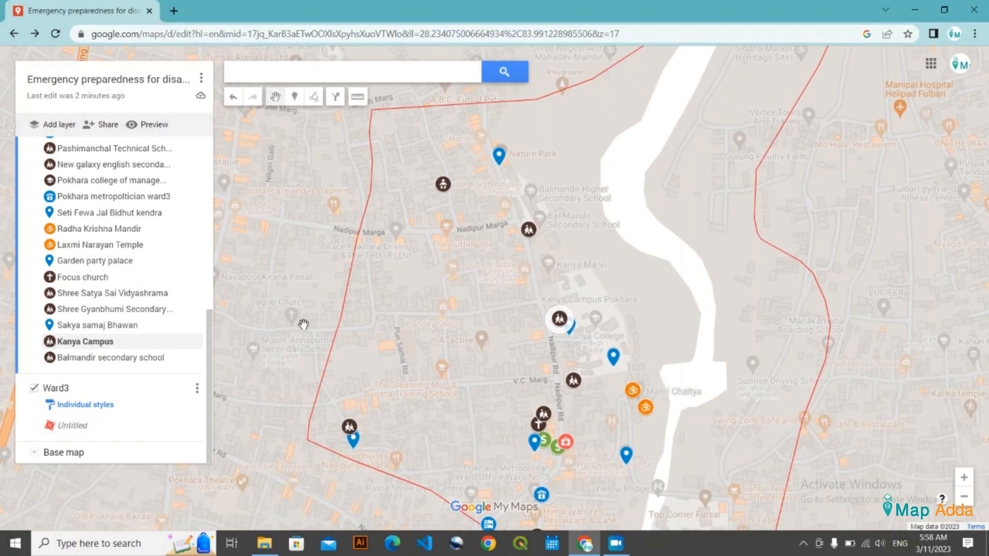
pyautogui.moveTo(278, 304); pyautogui.dragTo(241, 230)
pyautogui.scroll(1, 568, 339)
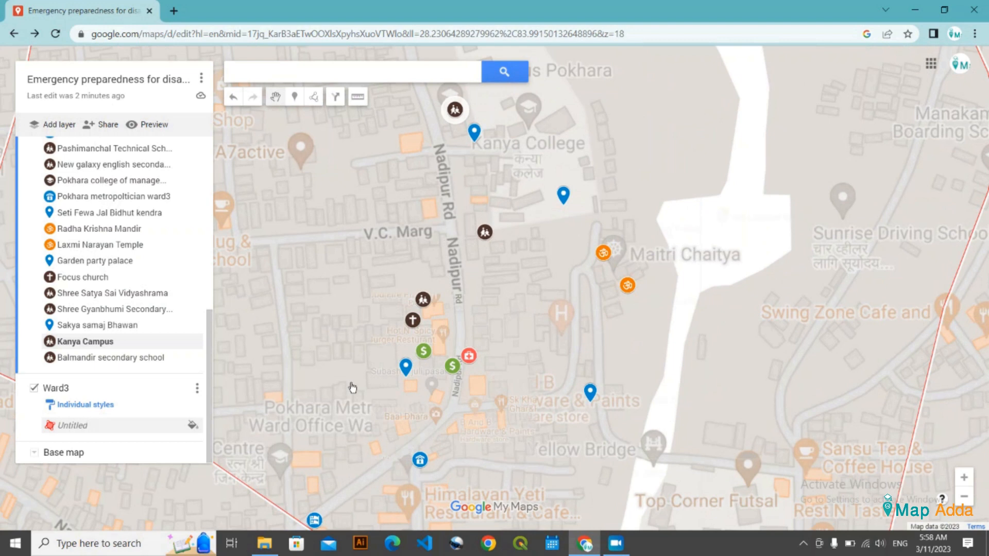
pyautogui.scroll(-1, 595, 296)
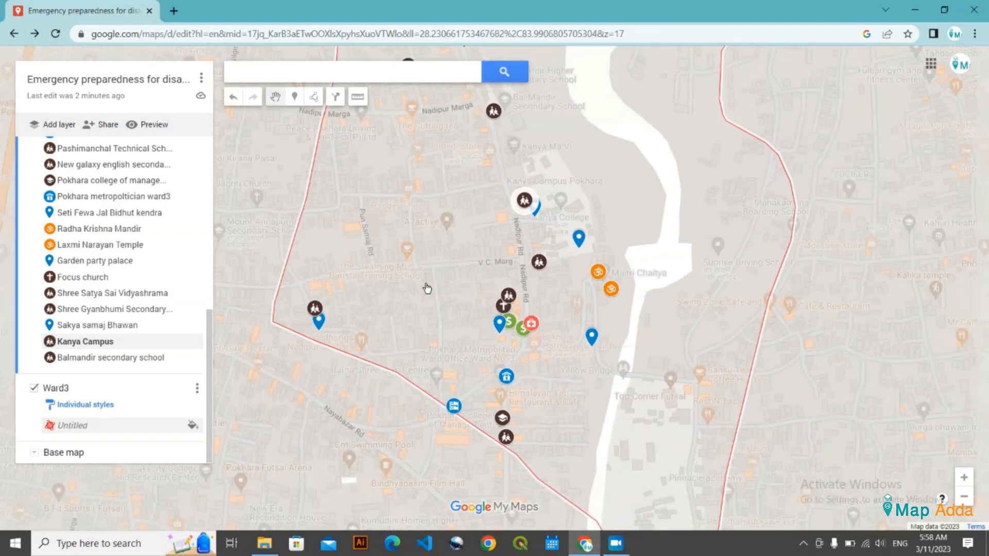
pyautogui.moveTo(402, 215); pyautogui.dragTo(398, 369)
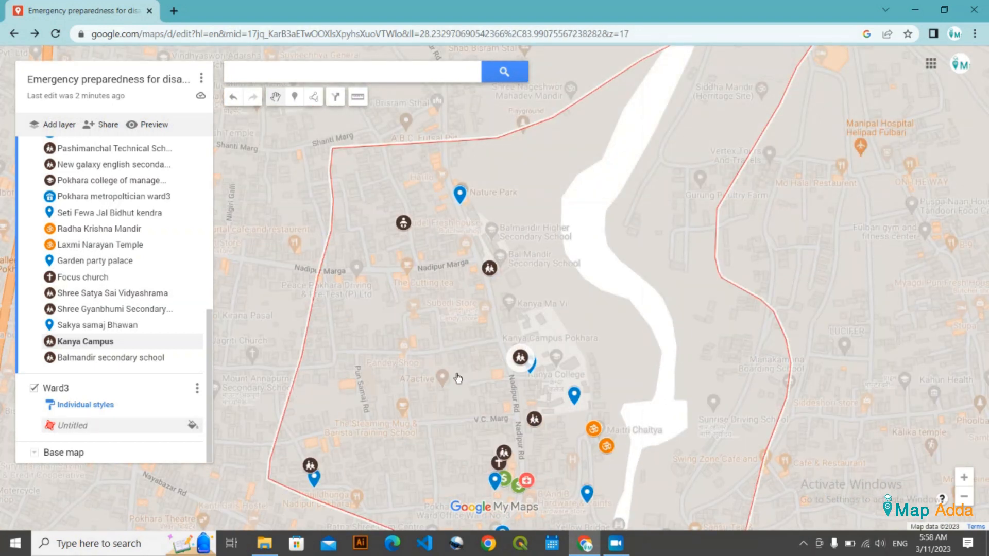
pyautogui.moveTo(451, 309); pyautogui.dragTo(454, 180)
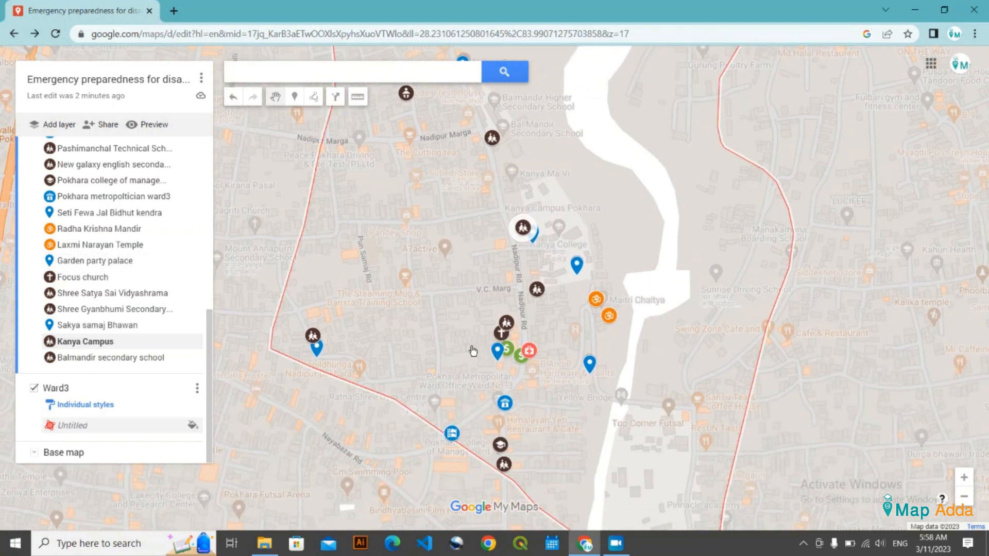
pyautogui.scroll(1, 442, 310)
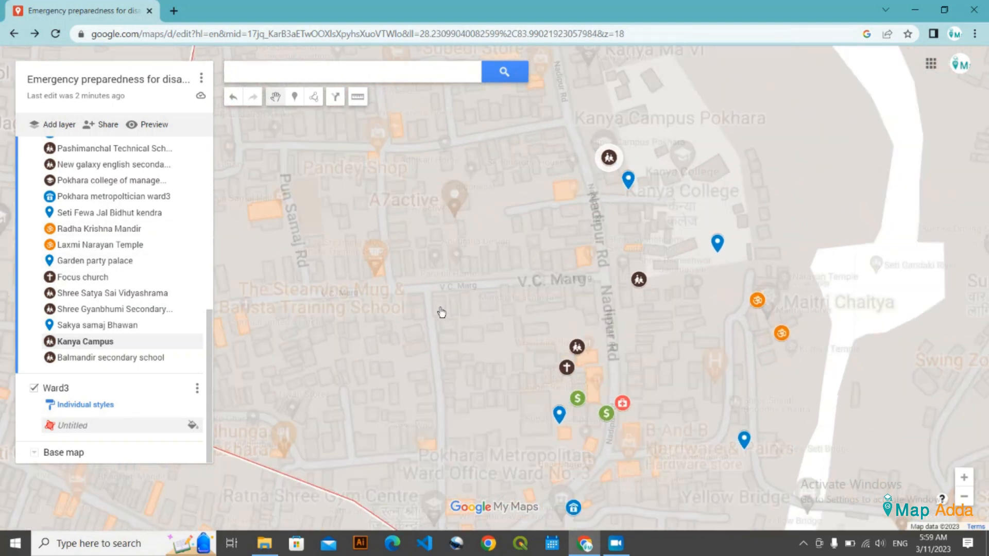
pyautogui.scroll(-1, 441, 312)
pyautogui.scroll(-1, 431, 265)
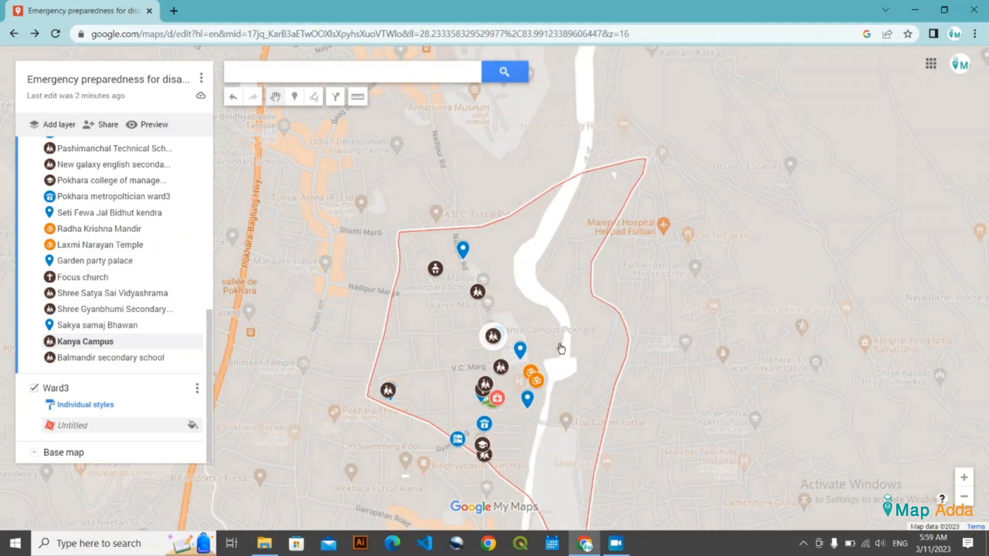
pyautogui.moveTo(432, 358); pyautogui.dragTo(424, 332)
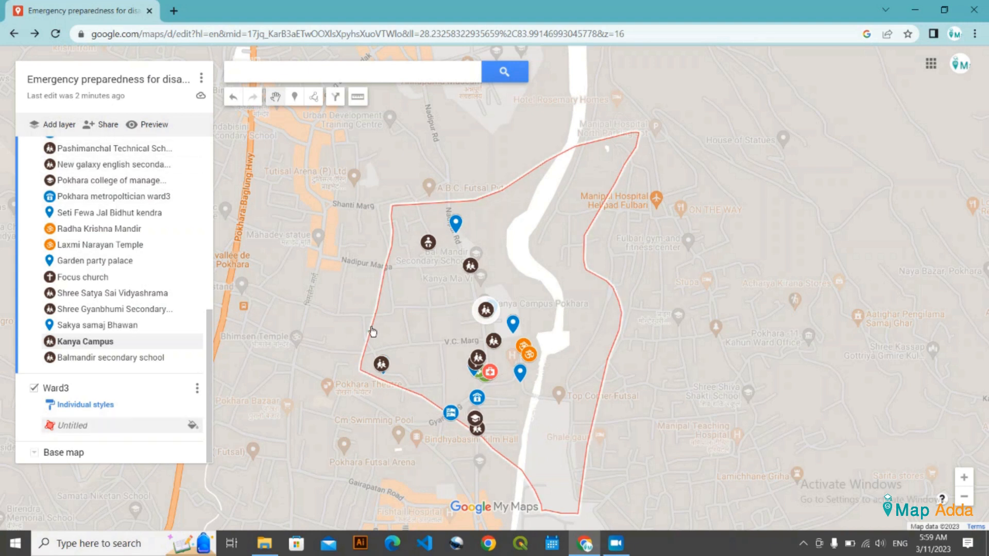
pyautogui.moveTo(380, 420); pyautogui.dragTo(512, 337)
pyautogui.scroll(1, 558, 310)
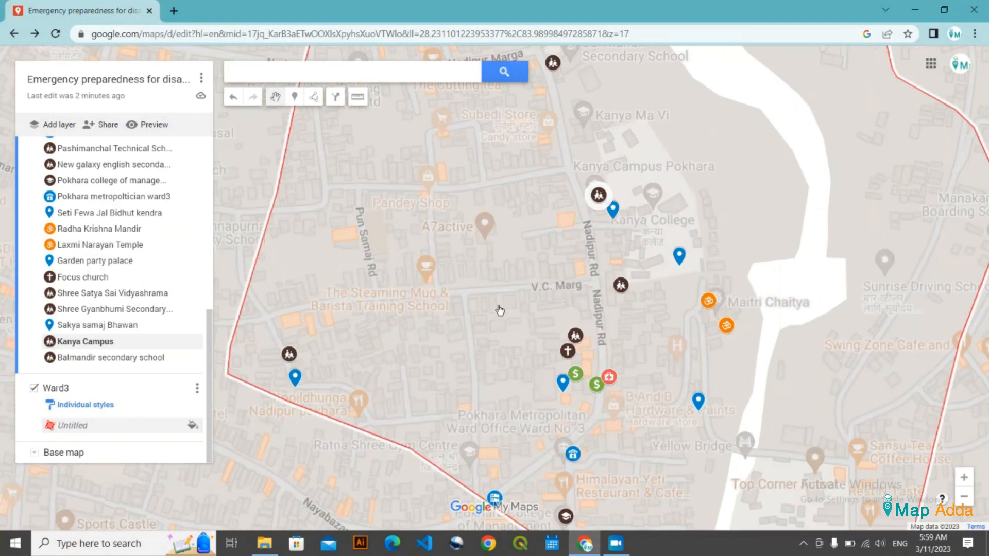
pyautogui.scroll(1, 497, 309)
pyautogui.scroll(-2, 508, 350)
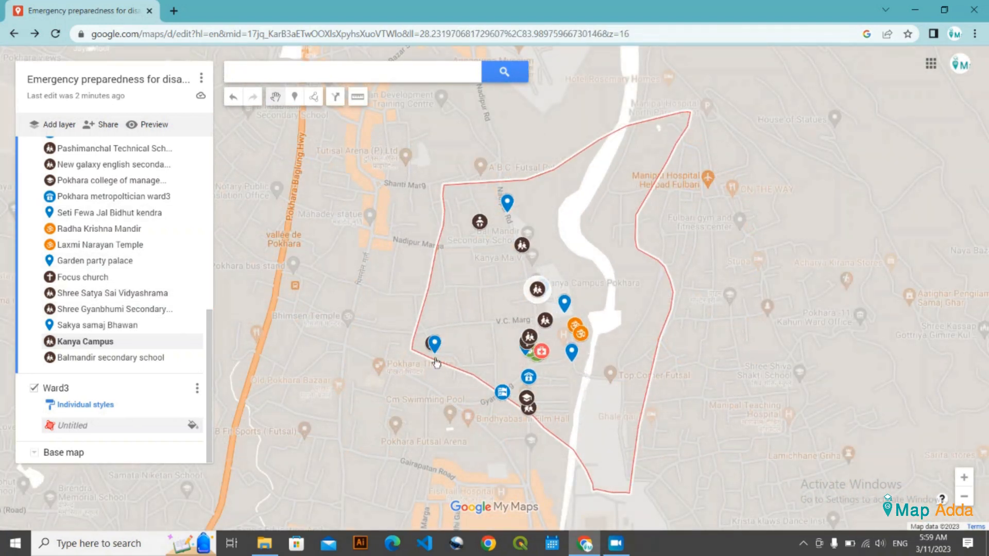
# Review the attributes of the Kalpana cinema hall marker and examine the markers around it within the ward
pyautogui.click(435, 344)
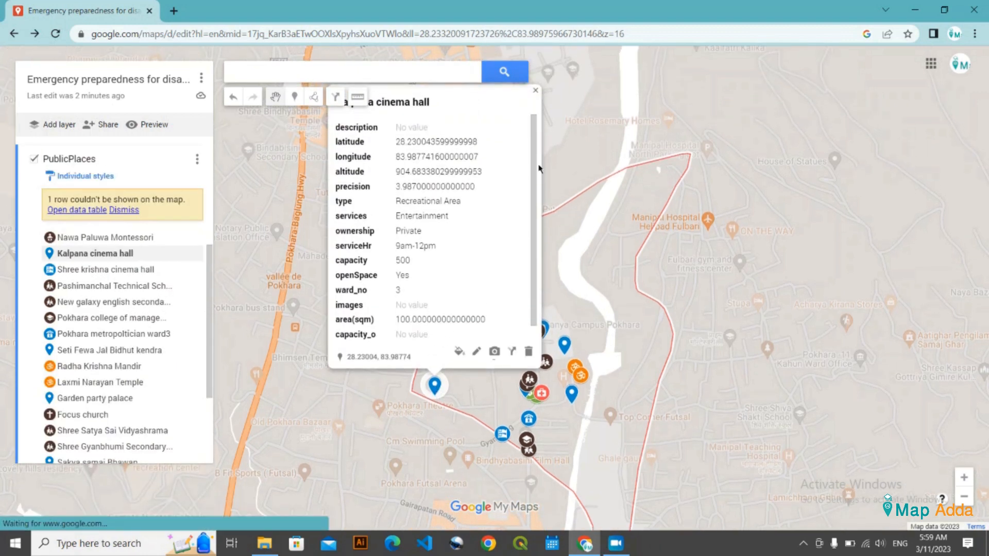
pyautogui.click(537, 92)
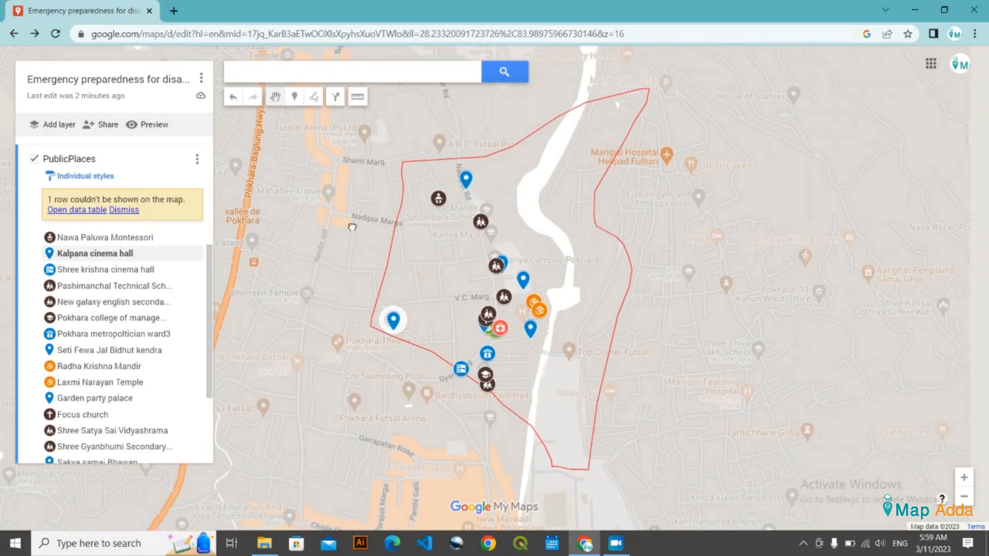
pyautogui.scroll(2, 474, 321)
pyautogui.scroll(-2, 425, 268)
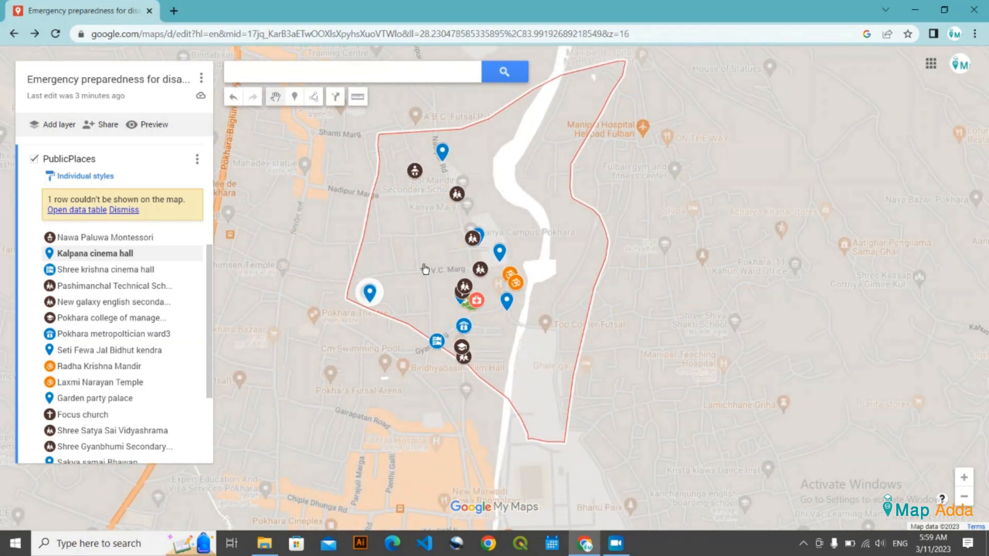
pyautogui.scroll(2, 427, 261)
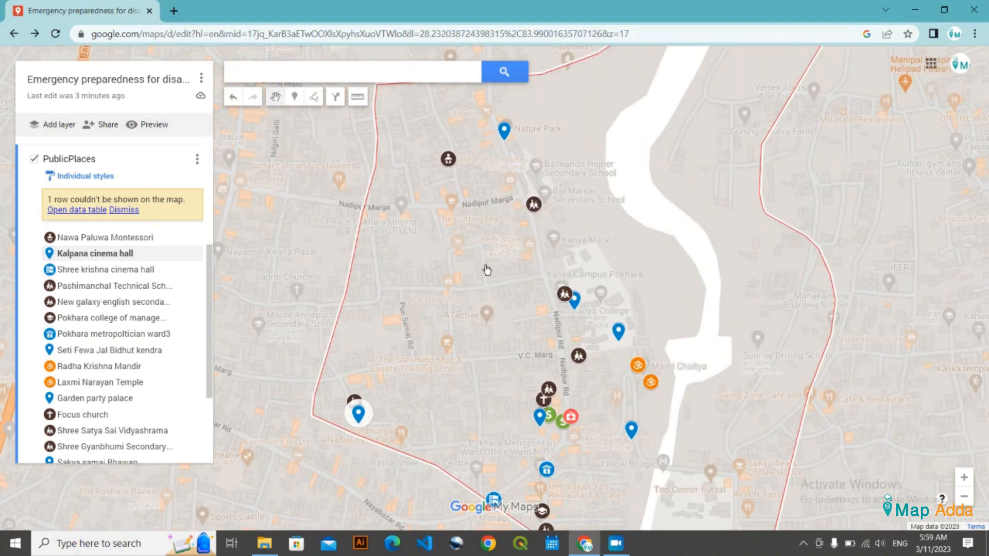
pyautogui.scroll(-2, 424, 299)
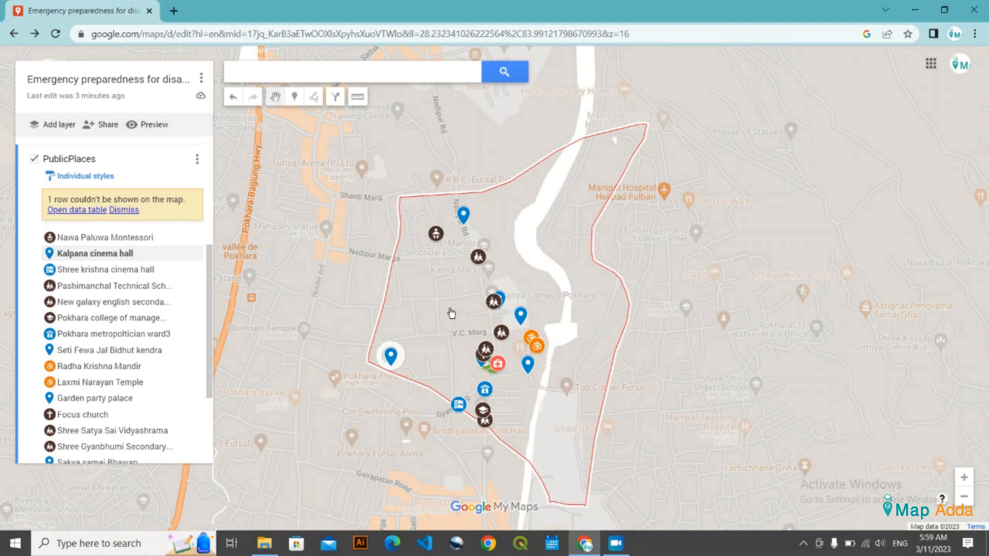
pyautogui.scroll(2, 451, 313)
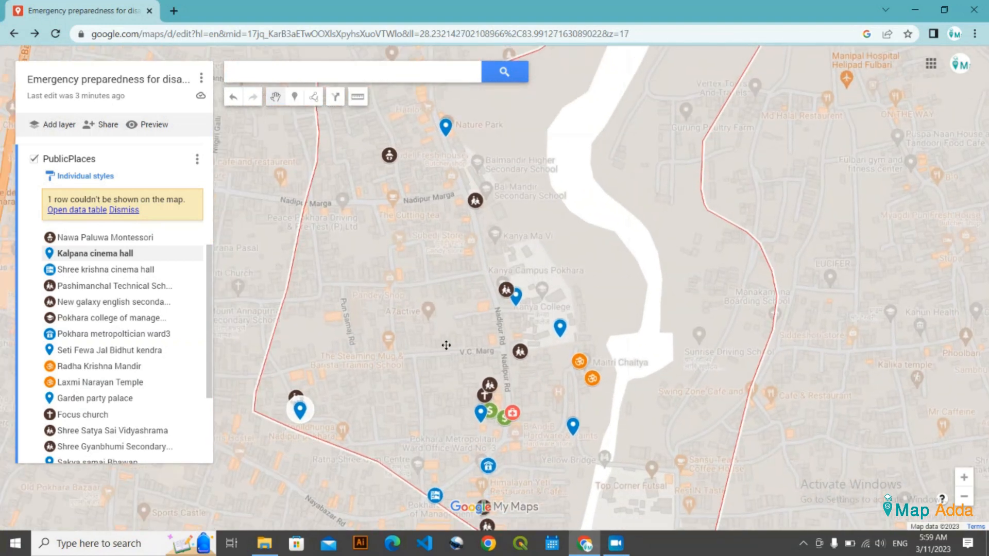
pyautogui.moveTo(447, 345); pyautogui.dragTo(500, 303)
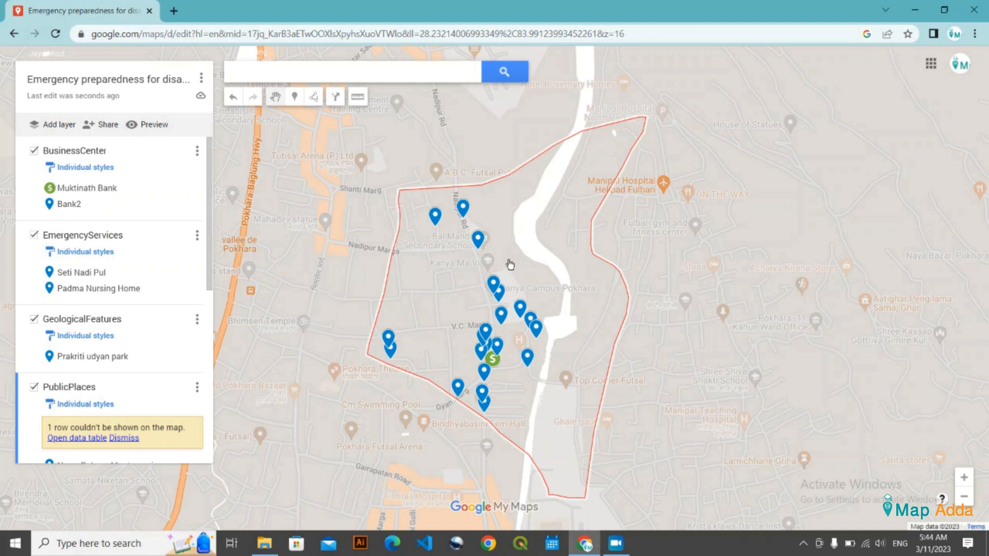
# Examine the placement of the default blue markers inside the red ward boundary
pyautogui.scroll(1, 495, 245)
pyautogui.scroll(-1, 283, 267)
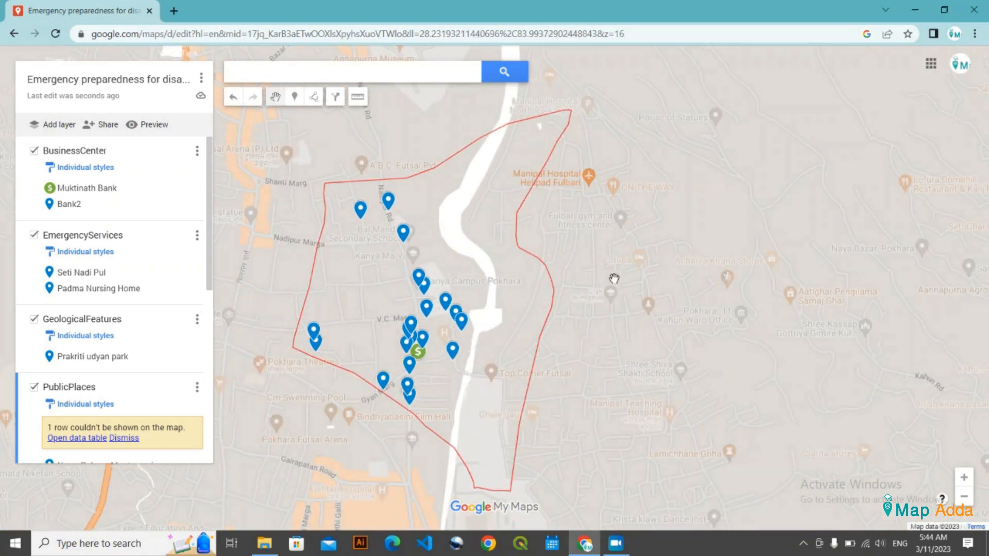
pyautogui.moveTo(452, 262); pyautogui.dragTo(499, 259)
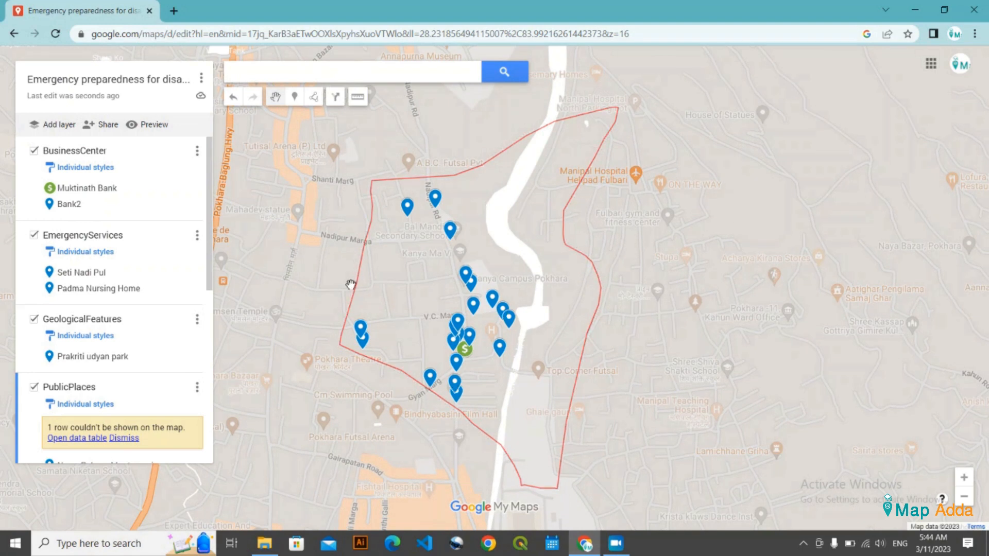
pyautogui.scroll(1, 436, 340)
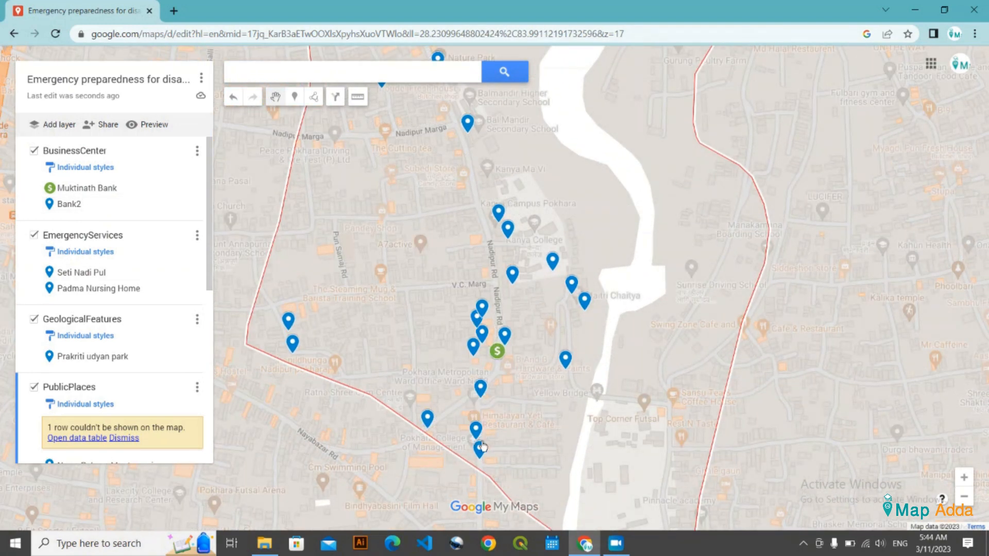
pyautogui.scroll(-2, 331, 226)
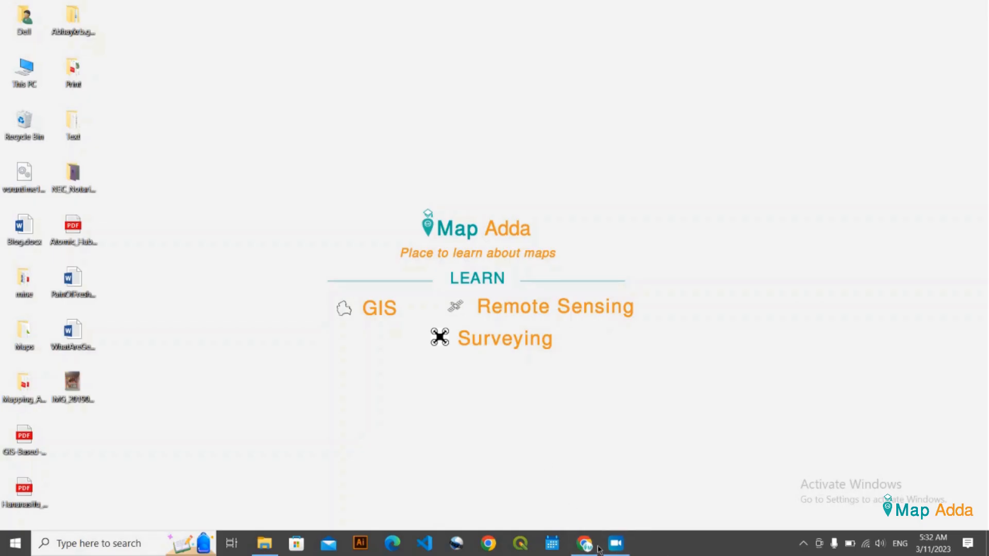
# Switch to Chrome, search the web for "google mymaps" and enter Google My Maps from its introduction page
pyautogui.click(585, 542)
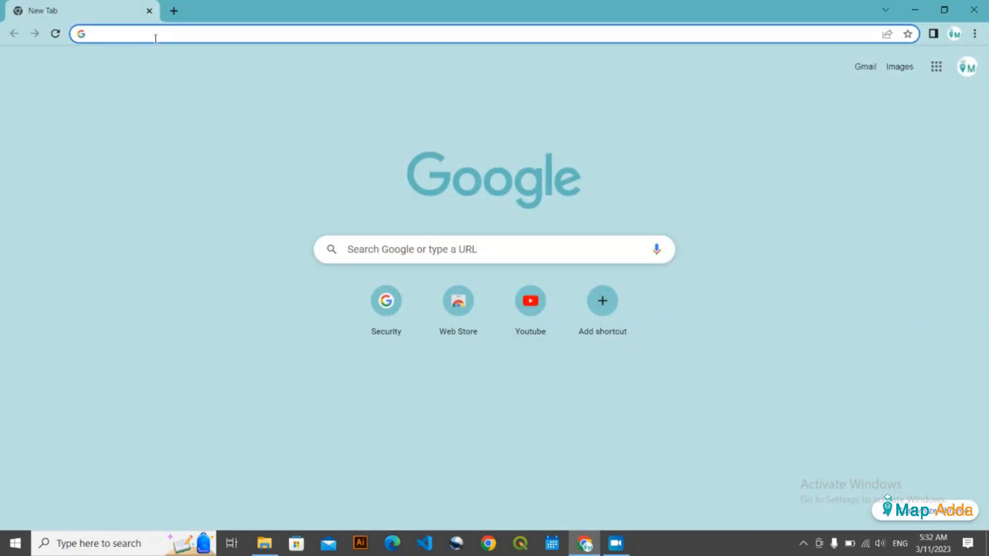
pyautogui.write('google')
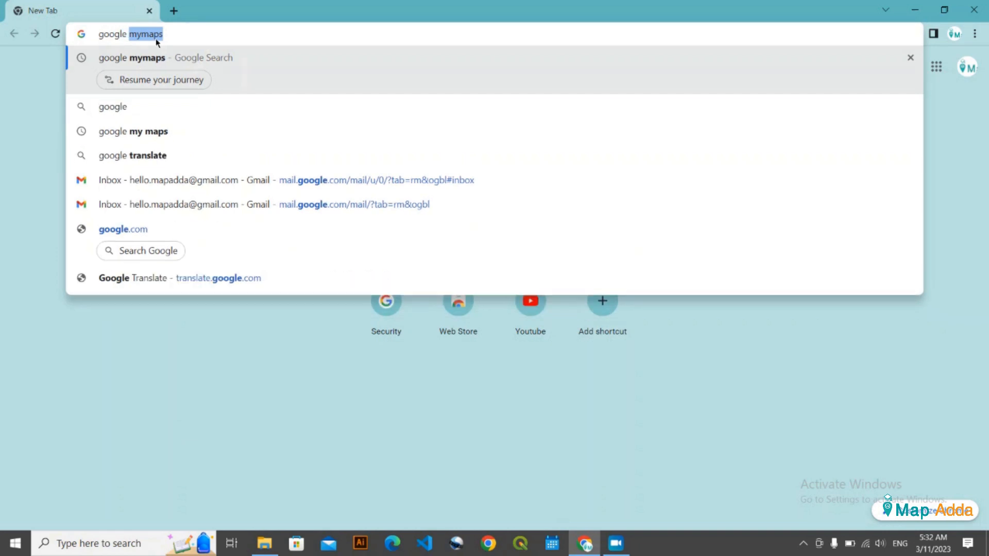
pyautogui.press('Return')
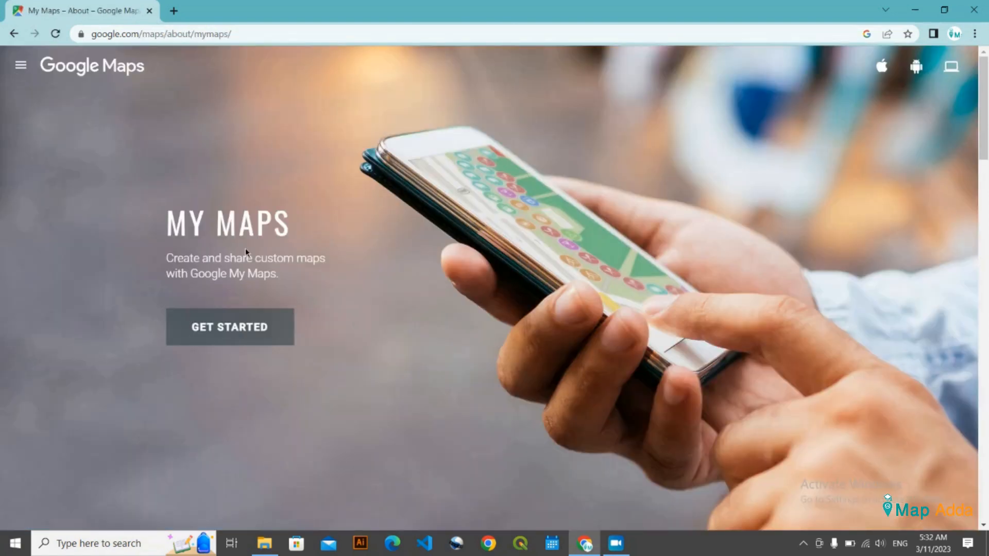
pyautogui.click(232, 325)
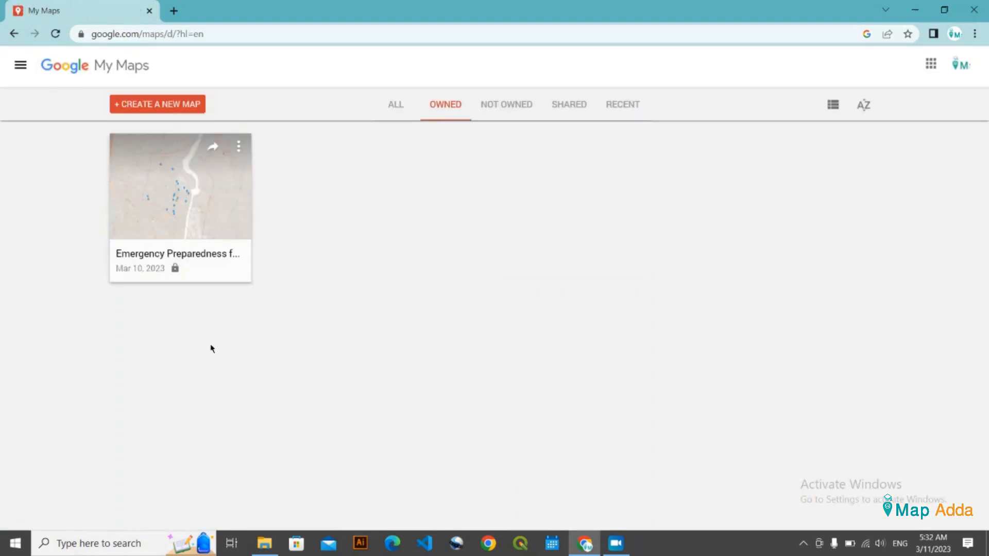
# Create a new map in Google My Maps
pyautogui.click(239, 149)
pyautogui.click(42, 196)
pyautogui.click(169, 108)
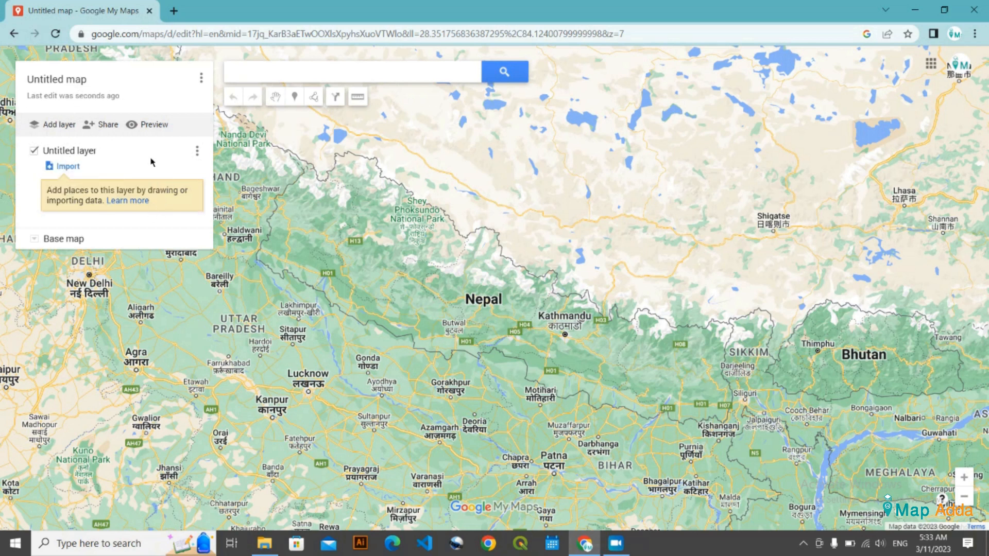
# Import BusinessCenter.kml from the dataNew folder into the map's untitled layer
pyautogui.click(68, 167)
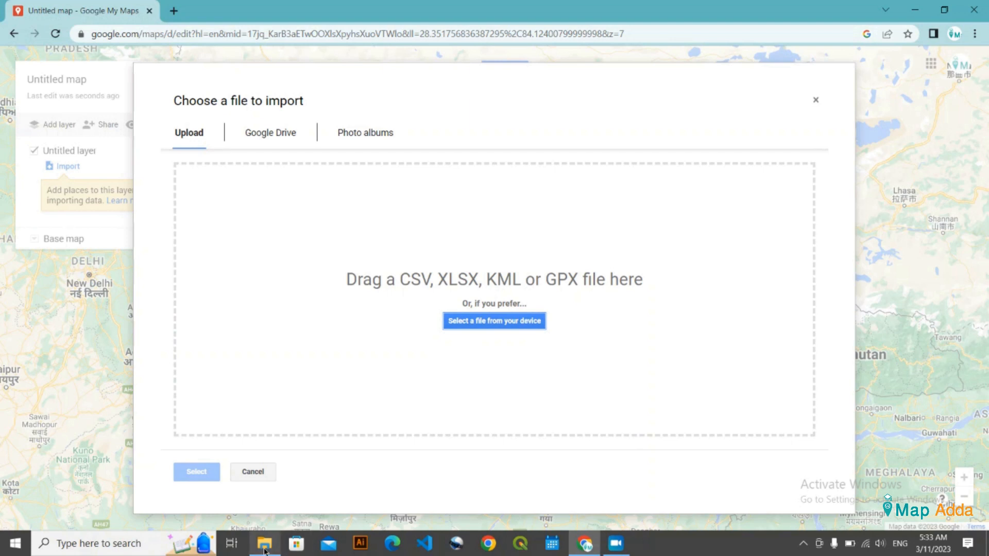
pyautogui.click(494, 321)
pyautogui.moveTo(579, 80); pyautogui.dragTo(579, 372)
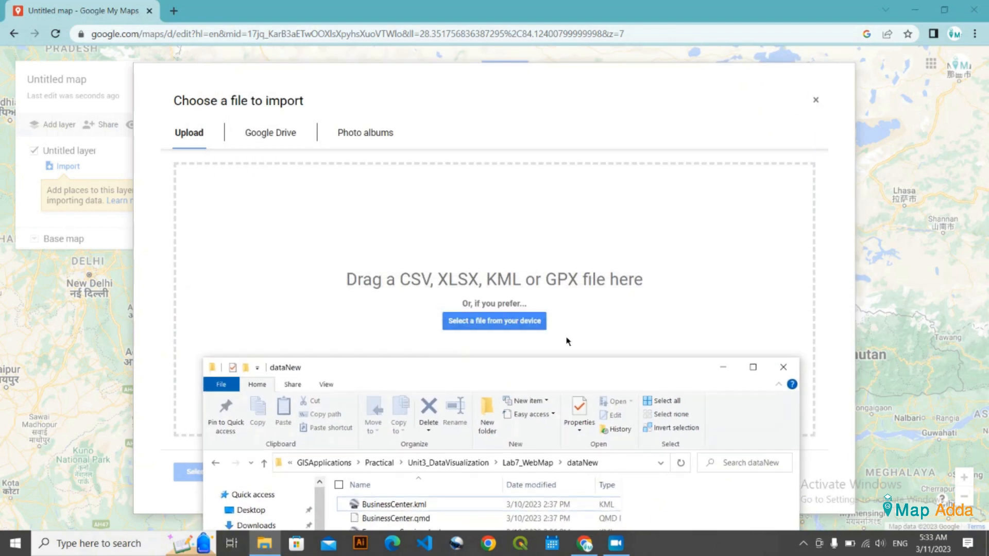
pyautogui.moveTo(488, 378); pyautogui.dragTo(529, 320)
pyautogui.click(483, 437)
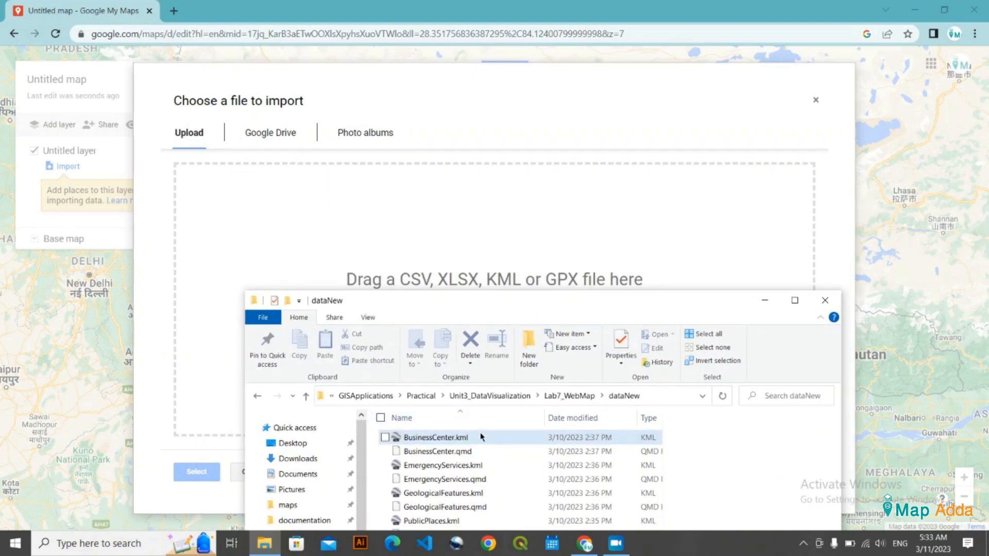
pyautogui.moveTo(510, 443); pyautogui.dragTo(479, 223)
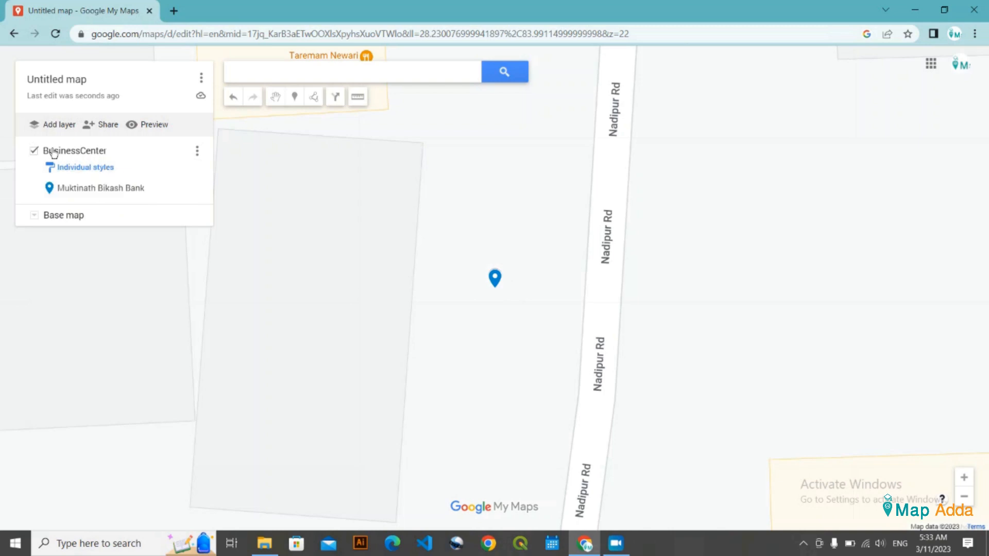
# Put the dataNew folder window away and add a second layer to the map
pyautogui.click(269, 551)
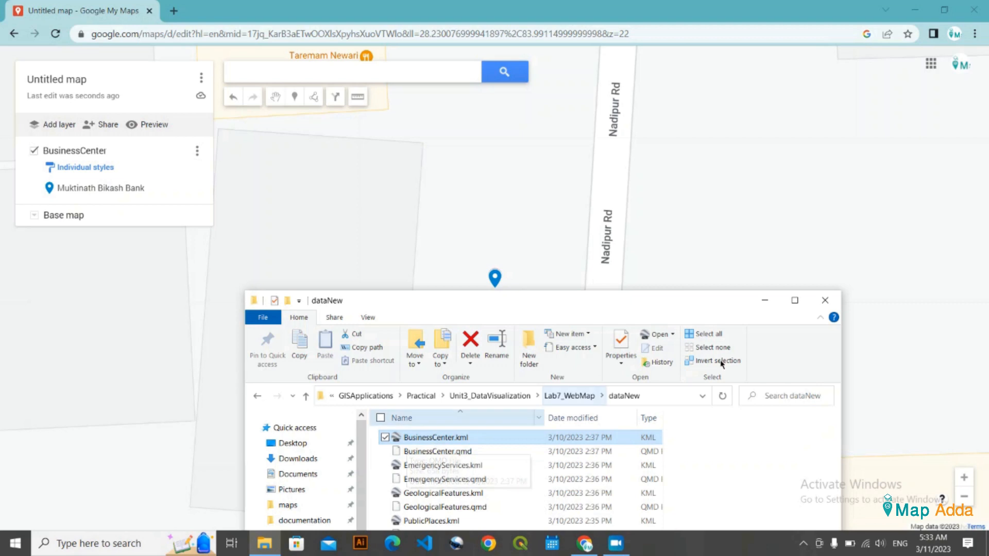
pyautogui.click(765, 300)
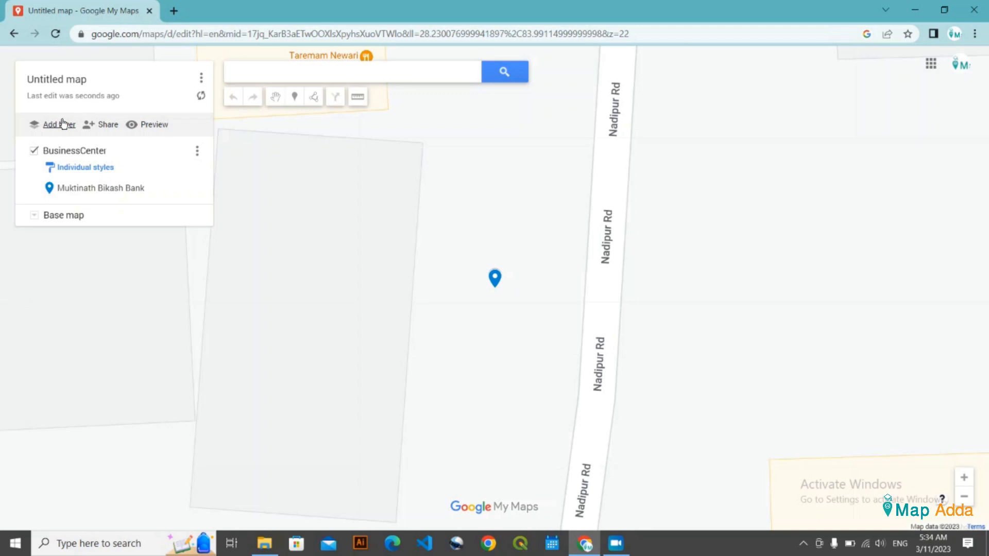
pyautogui.click(62, 123)
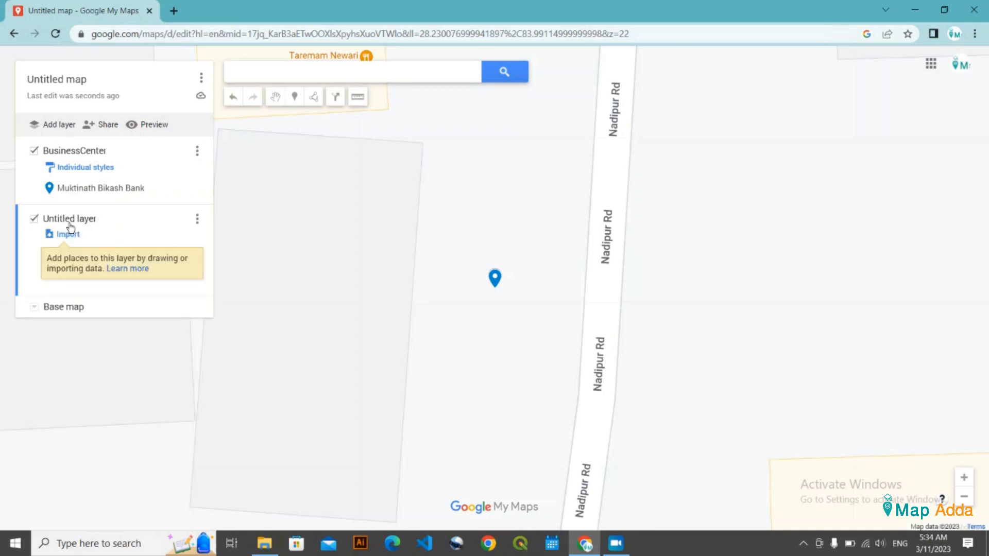
# Import EmergencyServices.kml from the dataNew folder into the second, untitled layer
pyautogui.click(77, 239)
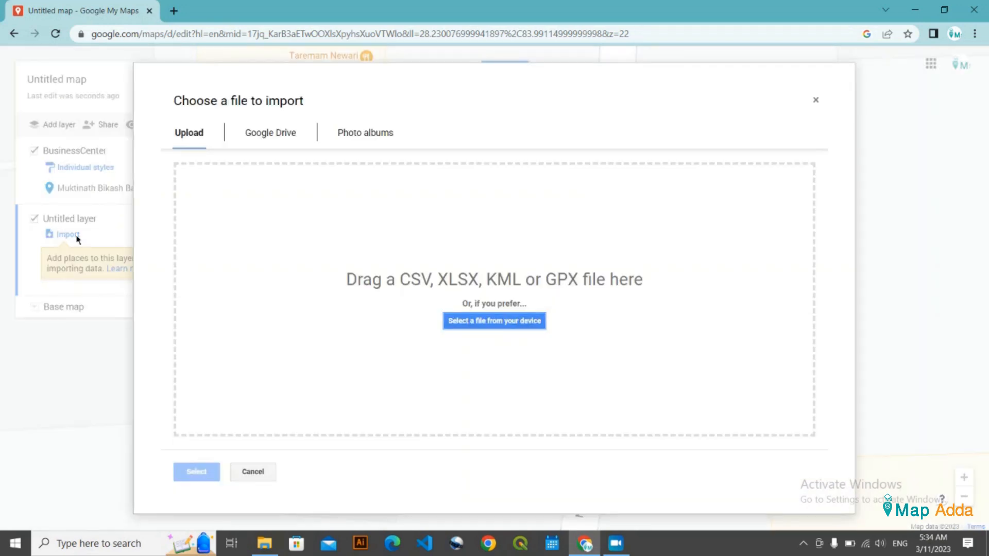
pyautogui.click(277, 544)
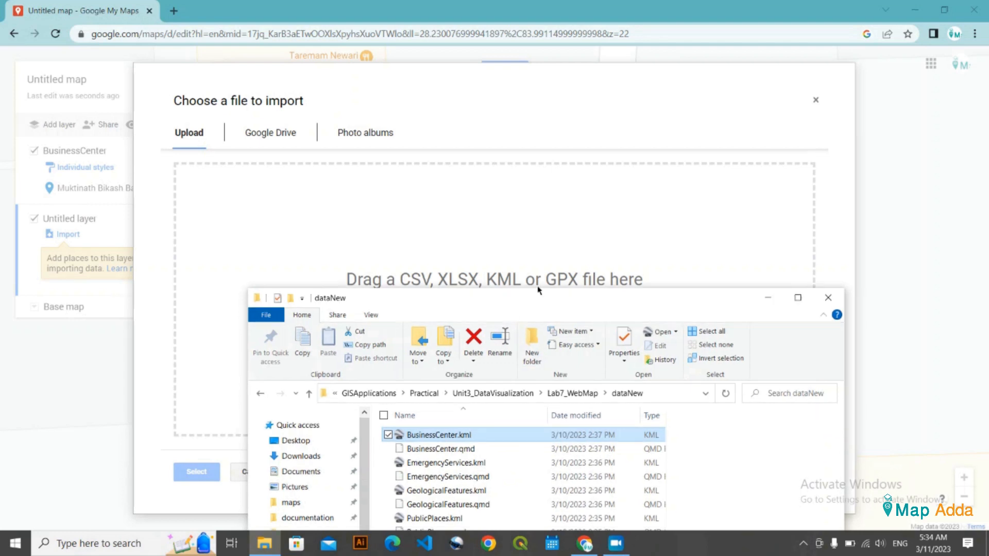
pyautogui.moveTo(518, 316); pyautogui.dragTo(565, 252)
pyautogui.click(531, 406)
pyautogui.moveTo(544, 408); pyautogui.dragTo(267, 260)
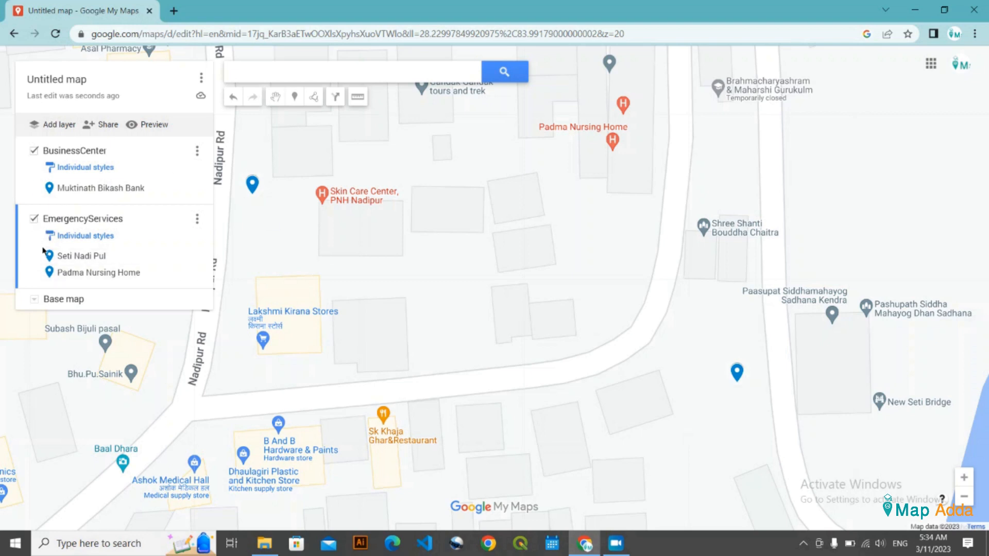
# Add a third layer and import GeologicalFeatures.kml from the dataNew folder into it
pyautogui.click(65, 126)
pyautogui.click(68, 318)
pyautogui.click(266, 548)
pyautogui.click(492, 430)
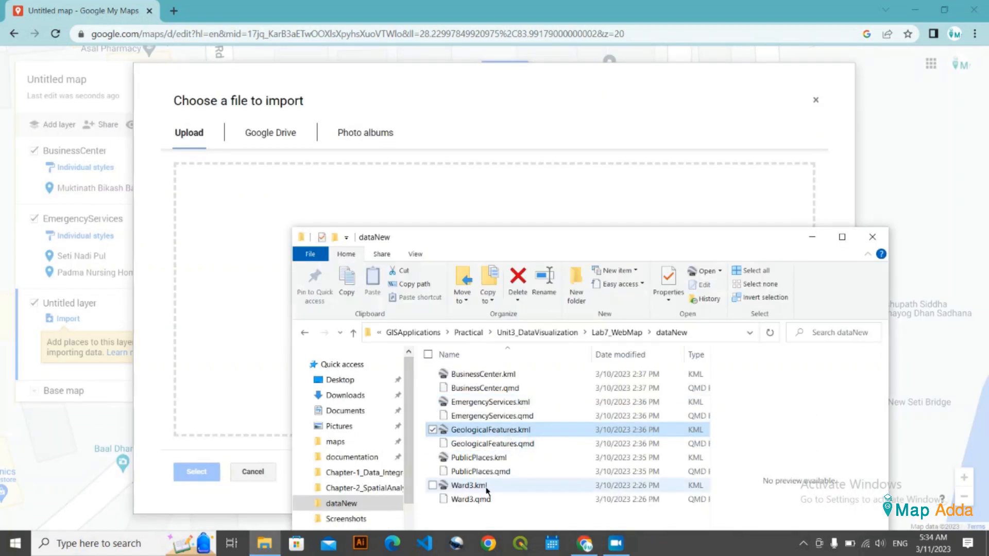
pyautogui.keyDown('ctrl'); pyautogui.click(485, 485); pyautogui.keyUp('ctrl')
pyautogui.keyDown('ctrl'); pyautogui.click(492, 458); pyautogui.keyUp('ctrl')
pyautogui.moveTo(502, 432); pyautogui.dragTo(229, 235)
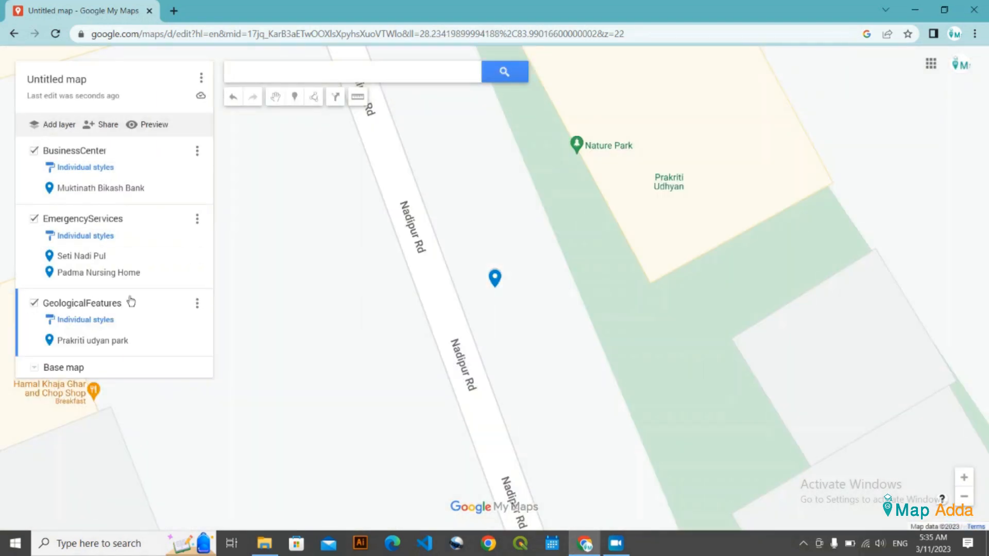
# Add a fourth layer and import PublicPlaces.kml from the dataNew folder into it
pyautogui.click(58, 125)
pyautogui.click(68, 387)
pyautogui.click(265, 544)
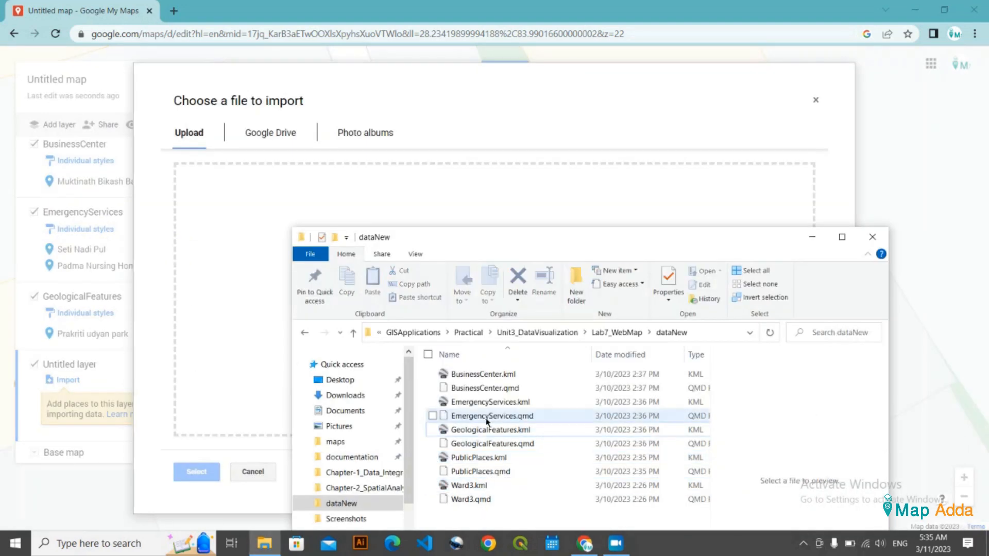
pyautogui.moveTo(491, 459); pyautogui.dragTo(232, 330)
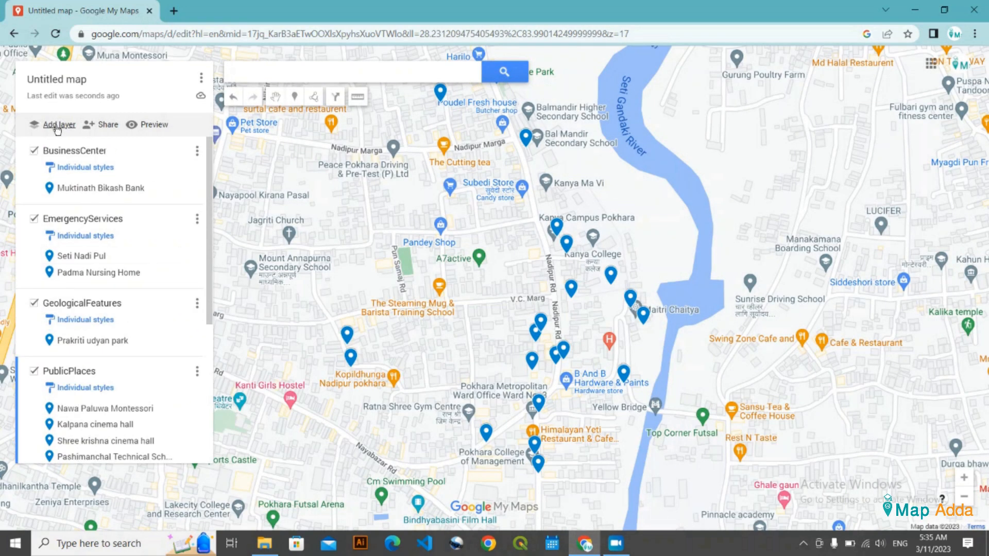
# Add a fifth layer and import the ward boundary file Ward3.kml from the dataNew folder into it
pyautogui.click(58, 124)
pyautogui.click(68, 381)
pyautogui.click(265, 544)
pyautogui.moveTo(461, 484); pyautogui.dragTo(232, 330)
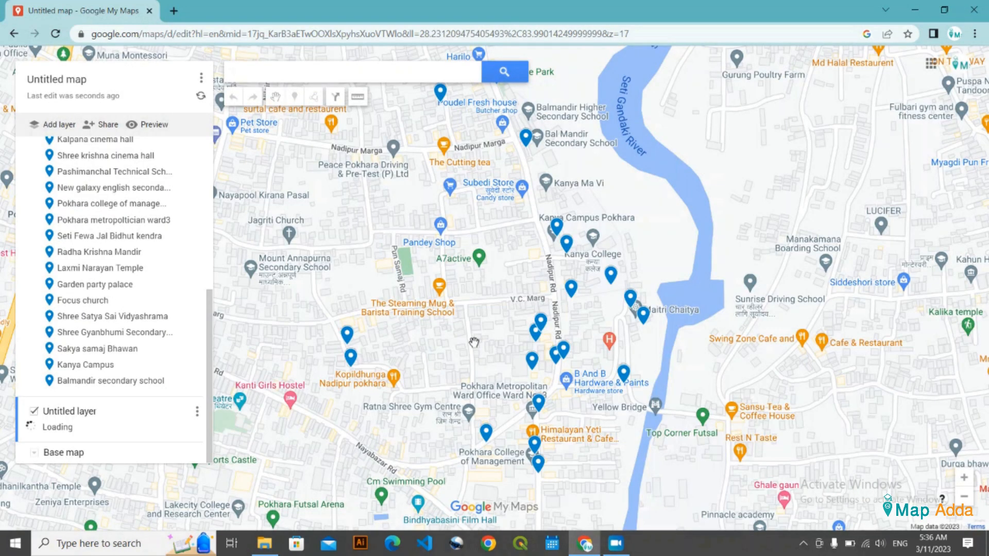
# Change the base map to the muted beige style with white rivers
pyautogui.scroll(10, 93, 268)
pyautogui.scroll(-6, 116, 282)
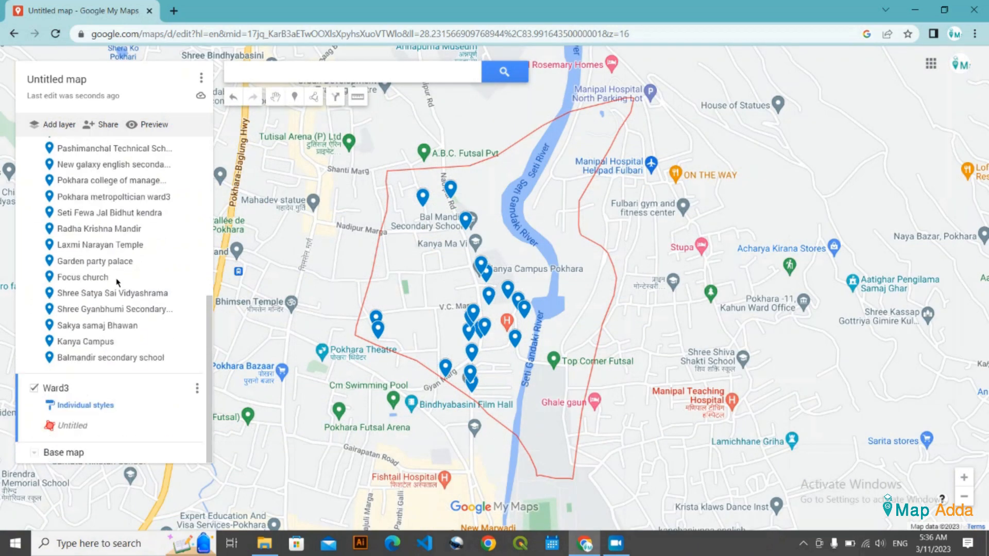
pyautogui.scroll(8, 119, 281)
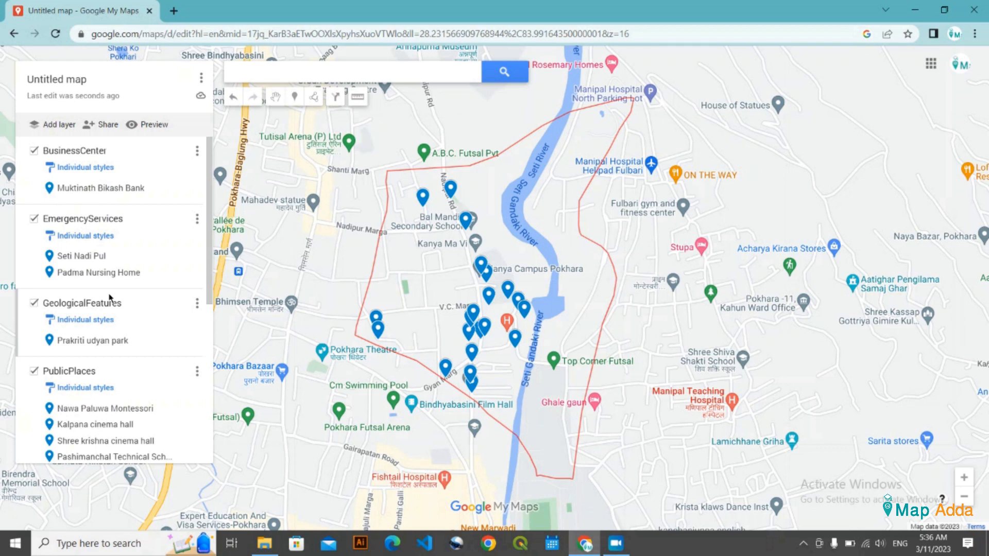
pyautogui.scroll(-6, 108, 304)
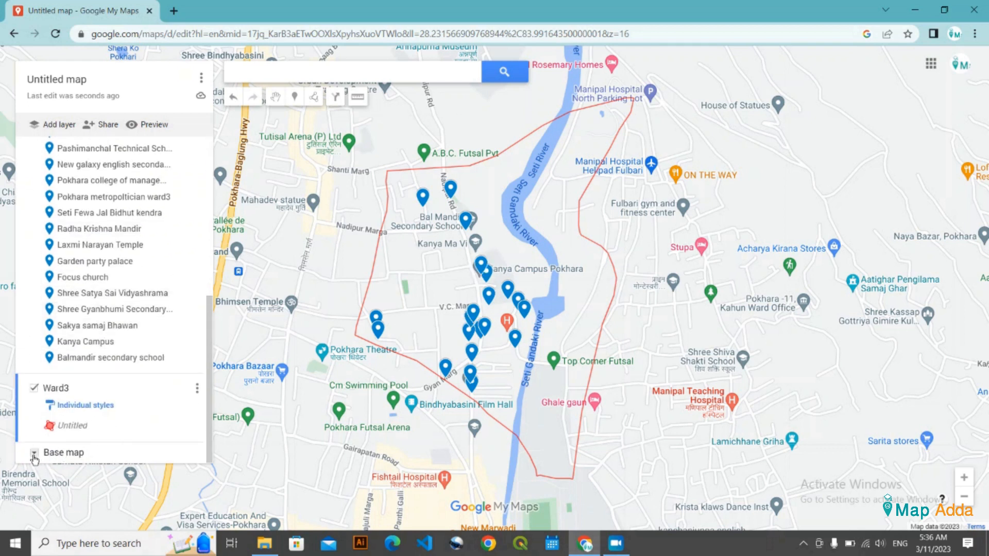
pyautogui.click(34, 454)
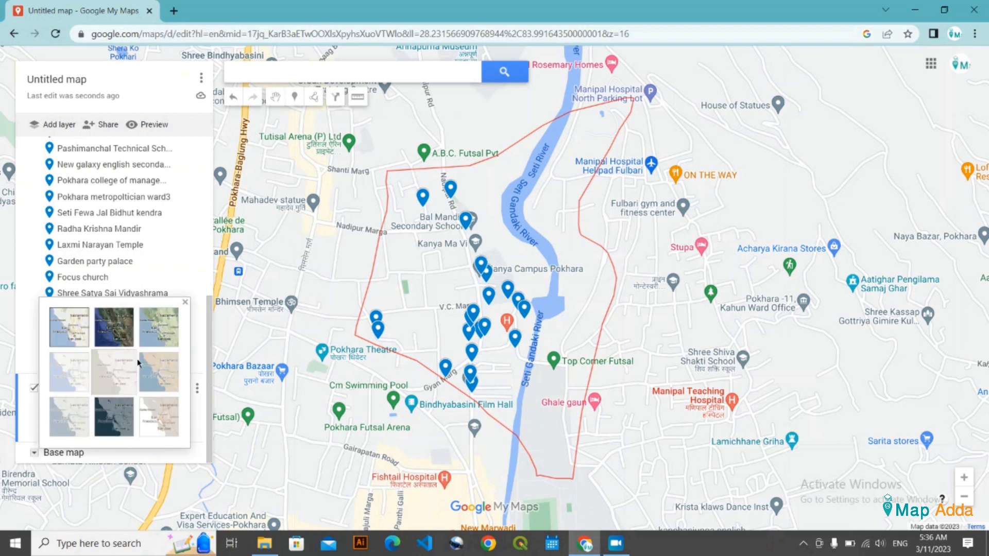
pyautogui.click(155, 418)
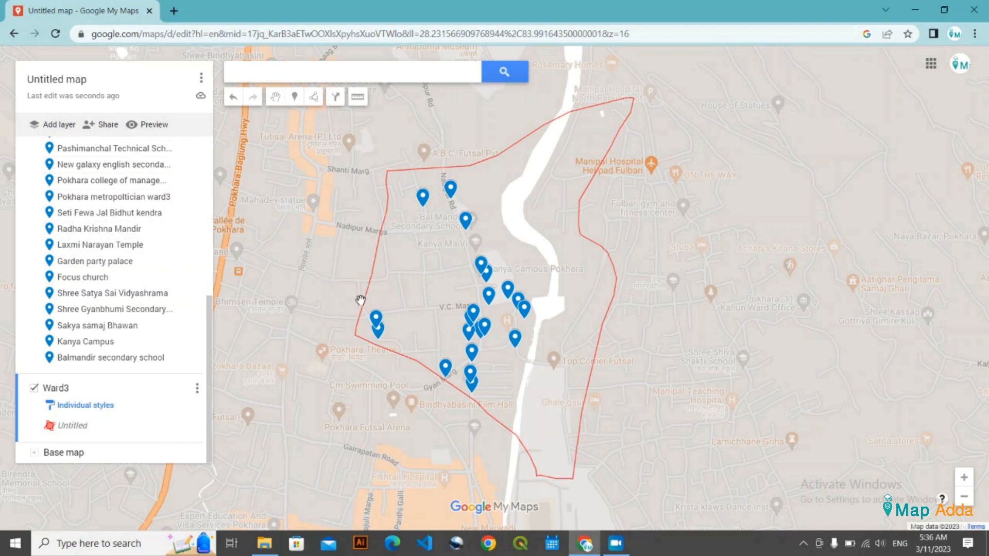
# Examine the ward boundary and imported markers on the new base map and review the list of all layers
pyautogui.scroll(4, 546, 275)
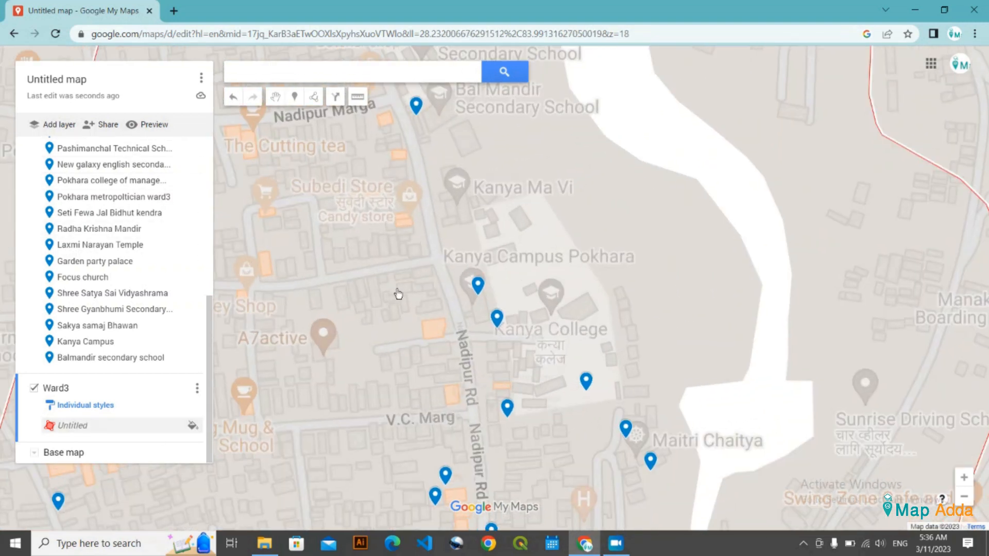
pyautogui.scroll(-3, 403, 294)
pyautogui.moveTo(294, 276); pyautogui.dragTo(431, 252)
pyautogui.scroll(2, 431, 252)
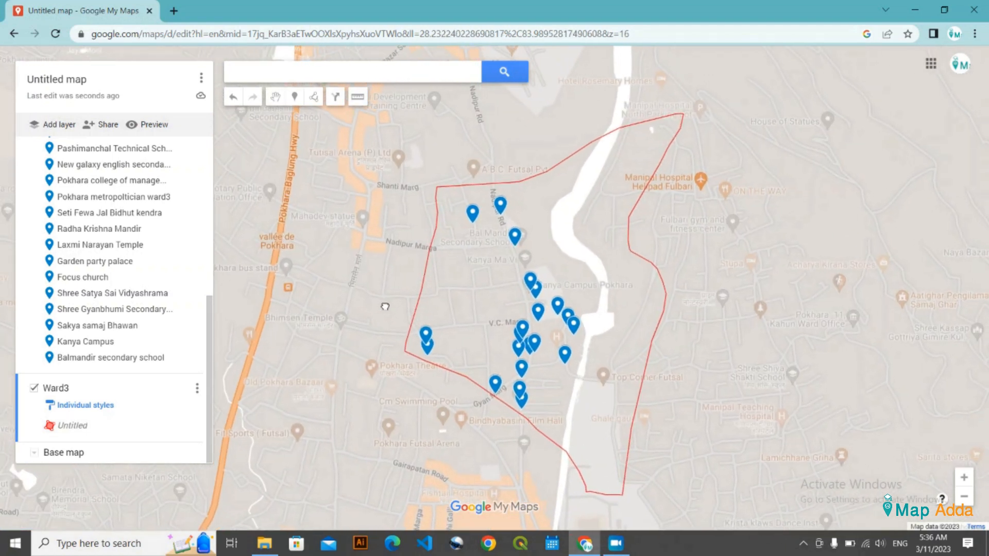
pyautogui.moveTo(379, 276); pyautogui.dragTo(378, 302)
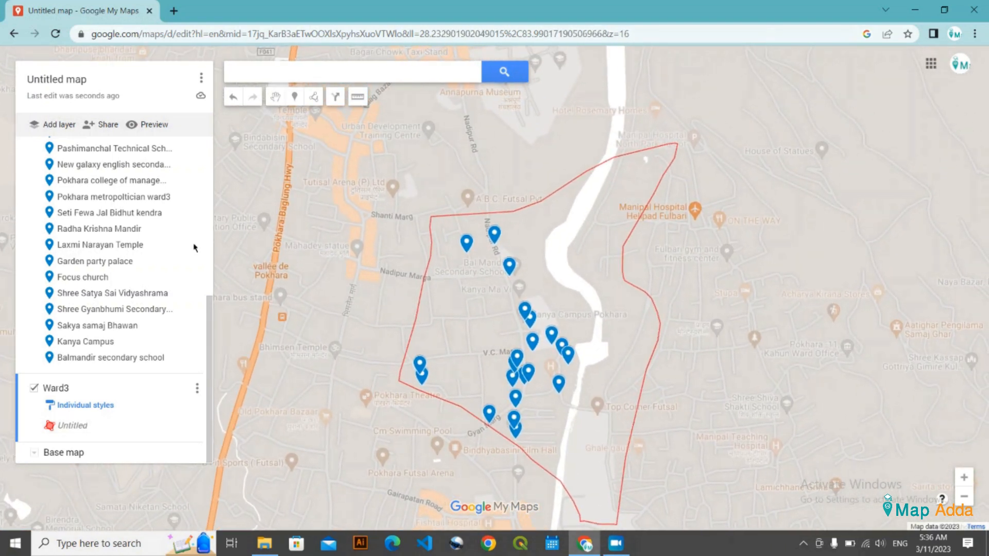
pyautogui.scroll(10, 88, 380)
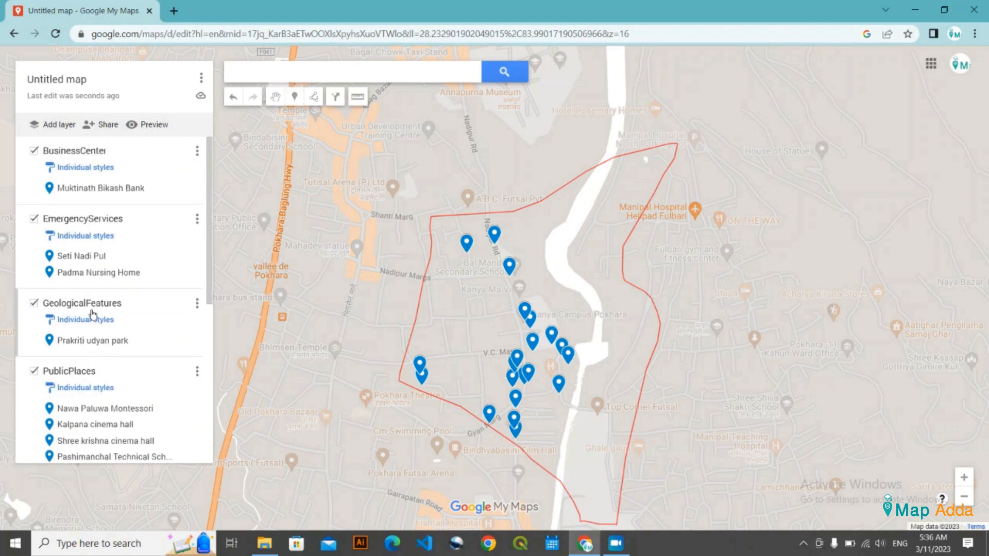
pyautogui.scroll(-6, 97, 278)
pyautogui.scroll(6, 88, 309)
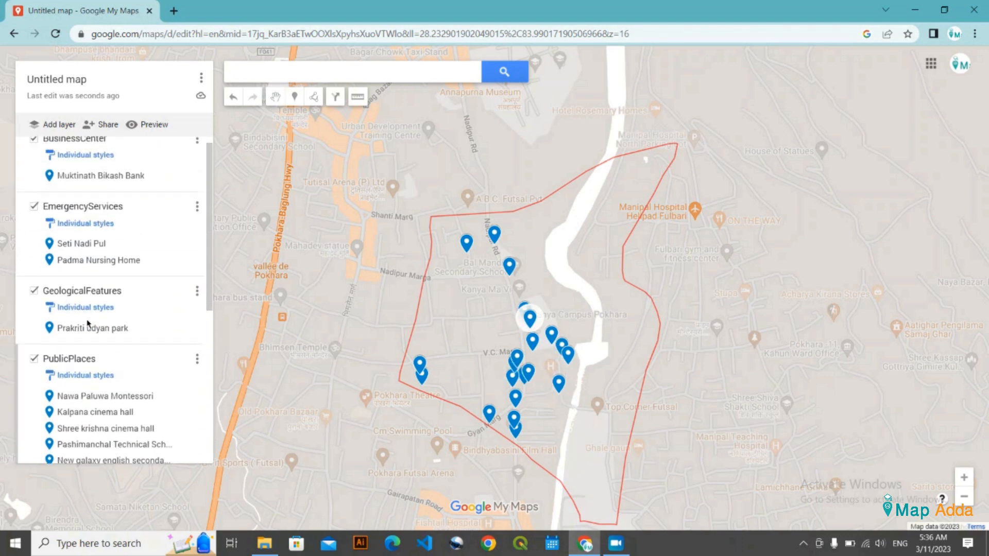
pyautogui.scroll(-5, 88, 317)
pyautogui.scroll(5, 91, 311)
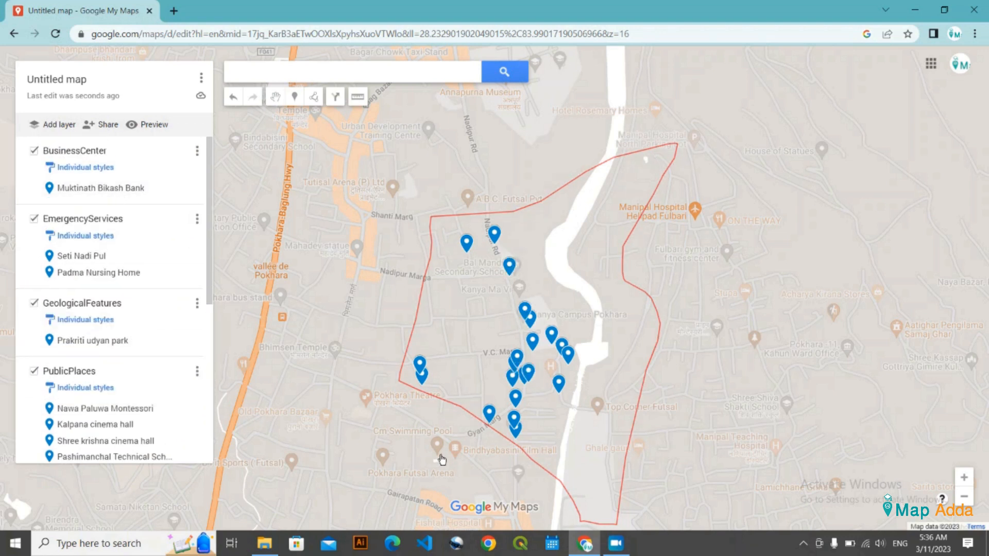
pyautogui.moveTo(666, 402); pyautogui.dragTo(660, 353)
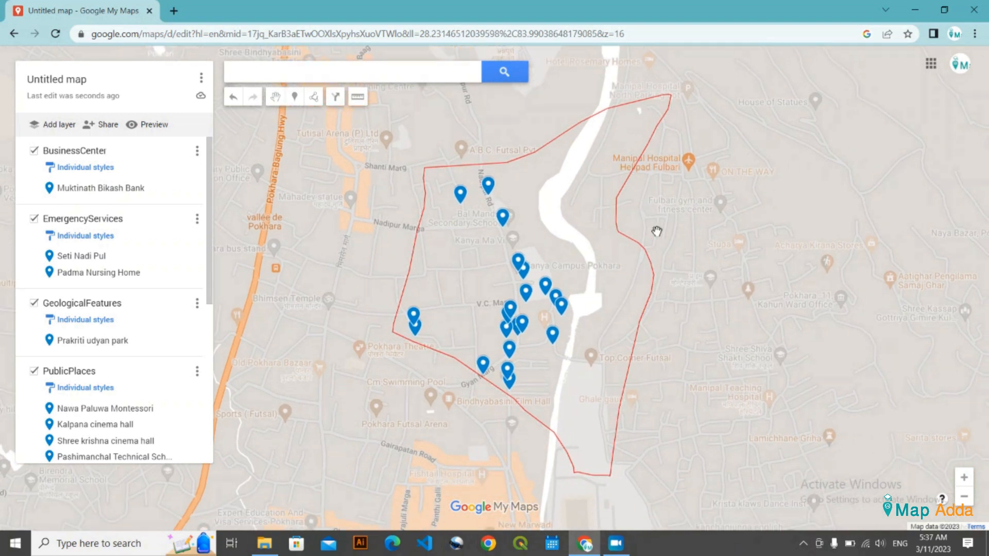
# Inspect the attributes of the Ward3 boundary polygon and close its details
pyautogui.click(611, 329)
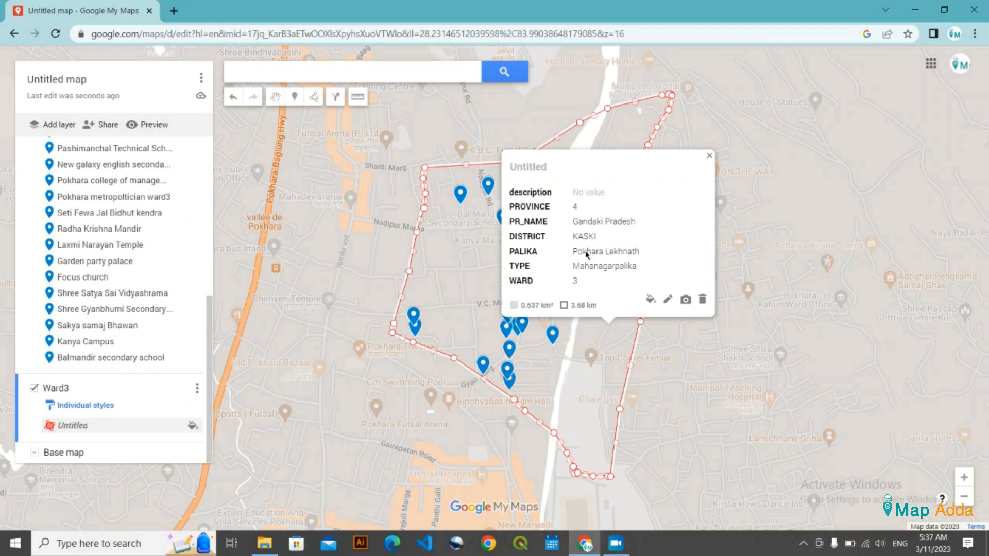
pyautogui.click(709, 156)
pyautogui.scroll(2, 384, 330)
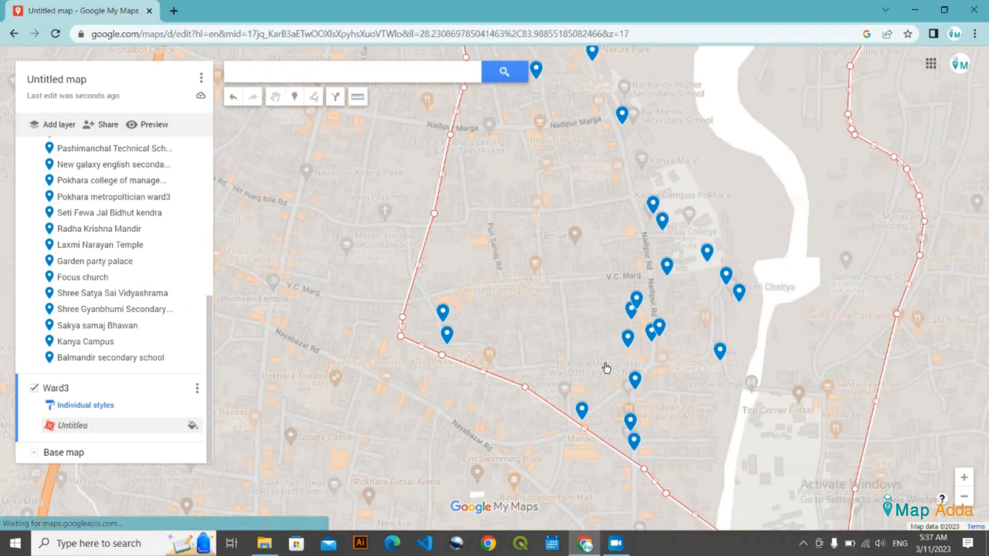
pyautogui.scroll(-2, 607, 366)
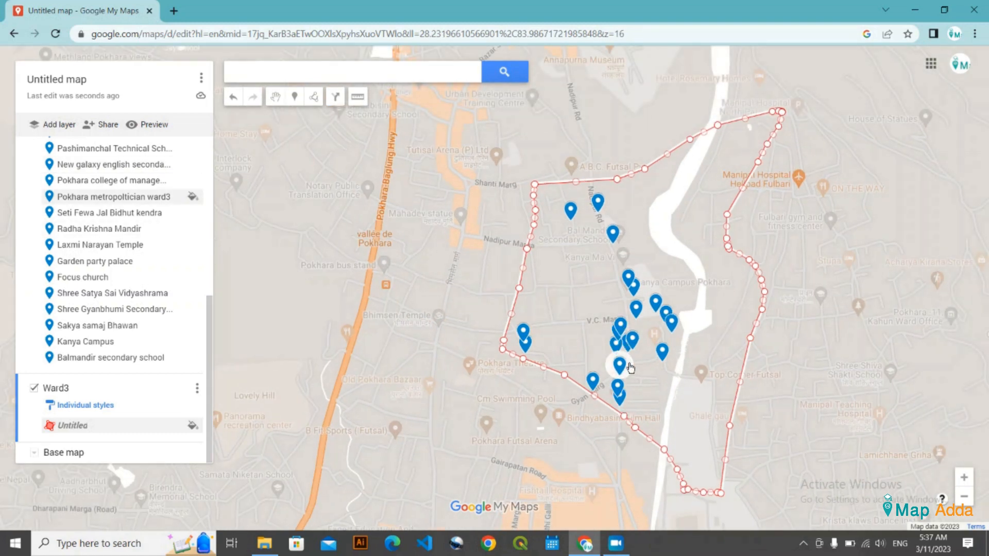
# Review all attributes of the Sakya samaj Bhawan marker in the PublicPlaces layer and close its details
pyautogui.click(633, 286)
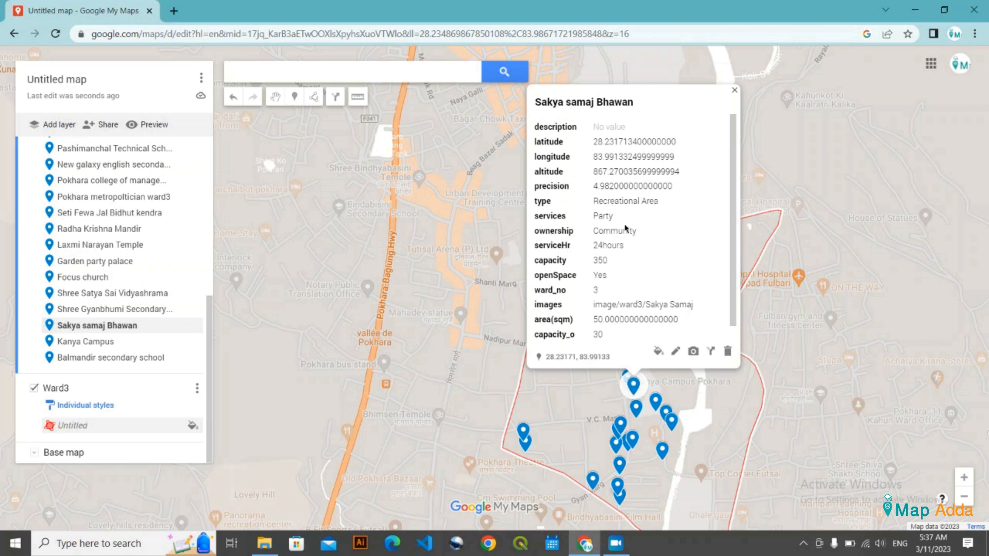
pyautogui.scroll(-1, 611, 293)
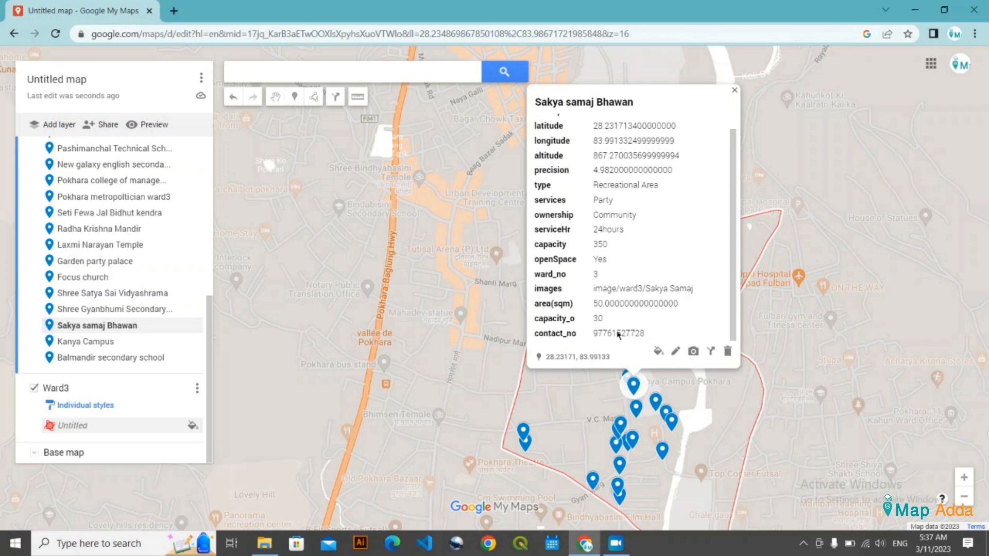
pyautogui.scroll(1, 629, 304)
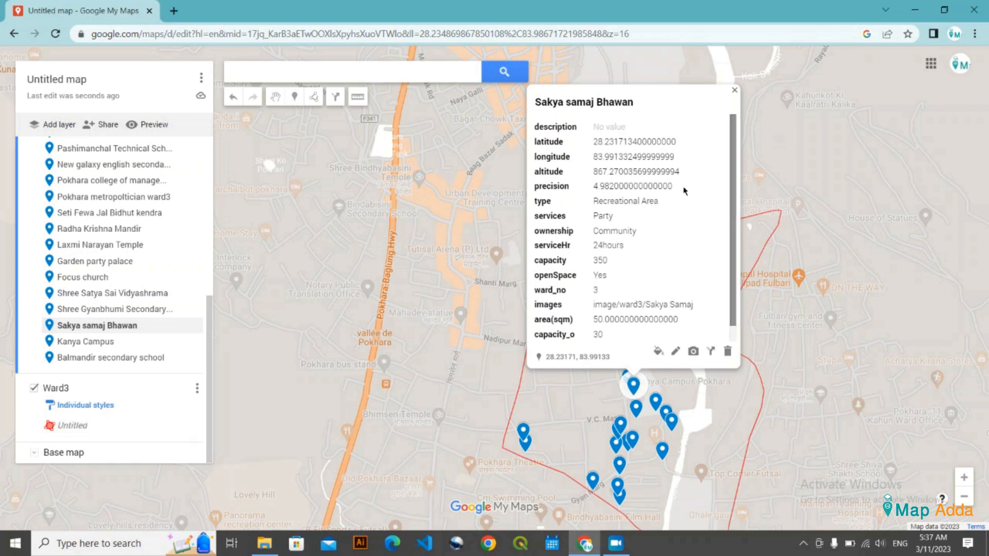
pyautogui.scroll(-1, 592, 242)
pyautogui.scroll(1, 618, 229)
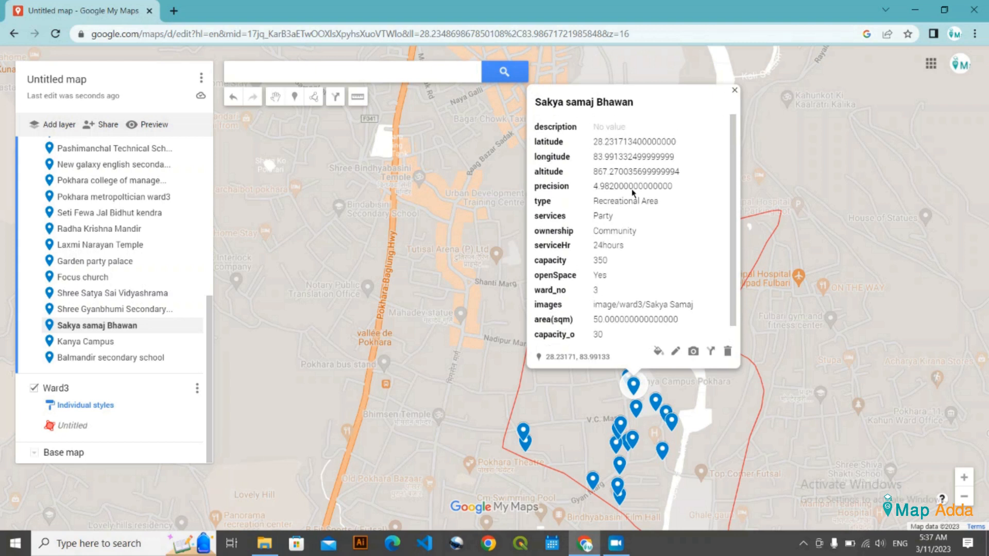
pyautogui.scroll(-1, 613, 309)
pyautogui.scroll(1, 597, 340)
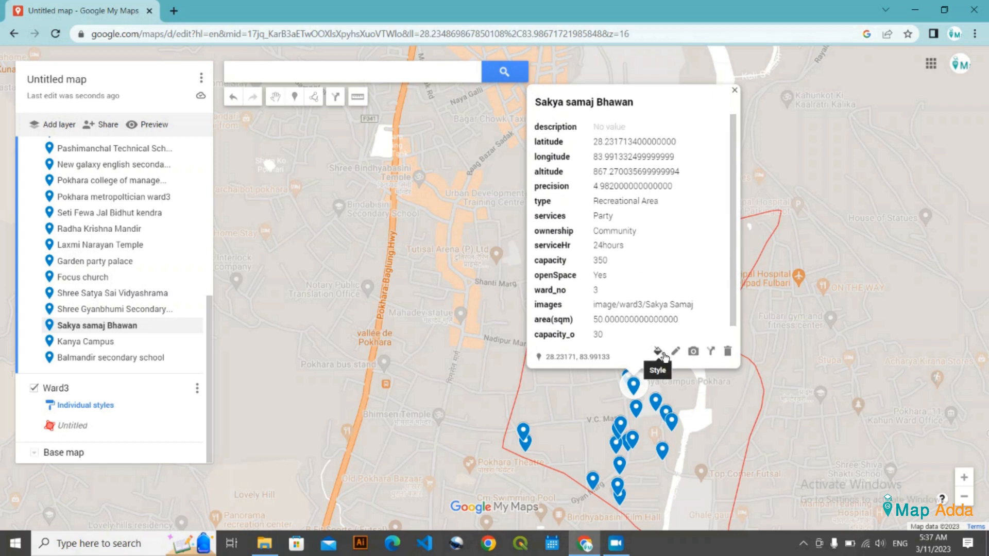
pyautogui.moveTo(454, 371); pyautogui.dragTo(438, 389)
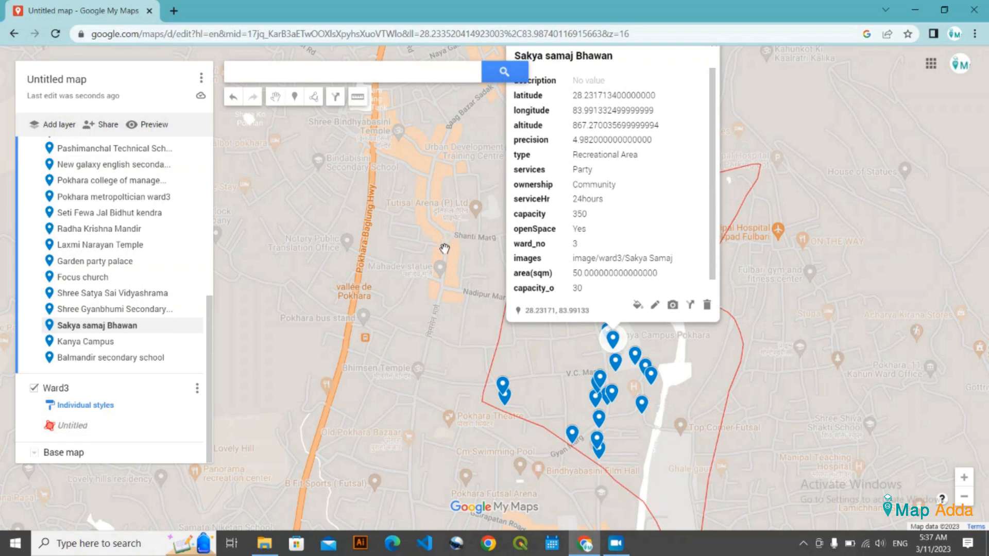
pyautogui.moveTo(444, 249); pyautogui.dragTo(438, 283)
pyautogui.click(708, 81)
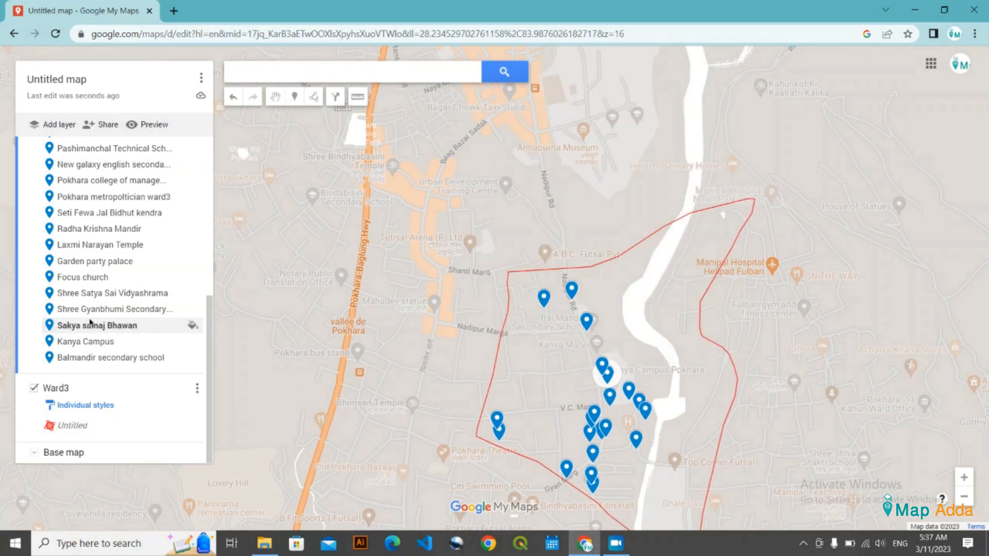
# Change the icon of the Muktinath Bikash Bank marker in the BusinessCenter layer to the dollar sign from the Places category
pyautogui.scroll(6, 126, 293)
pyautogui.click(111, 189)
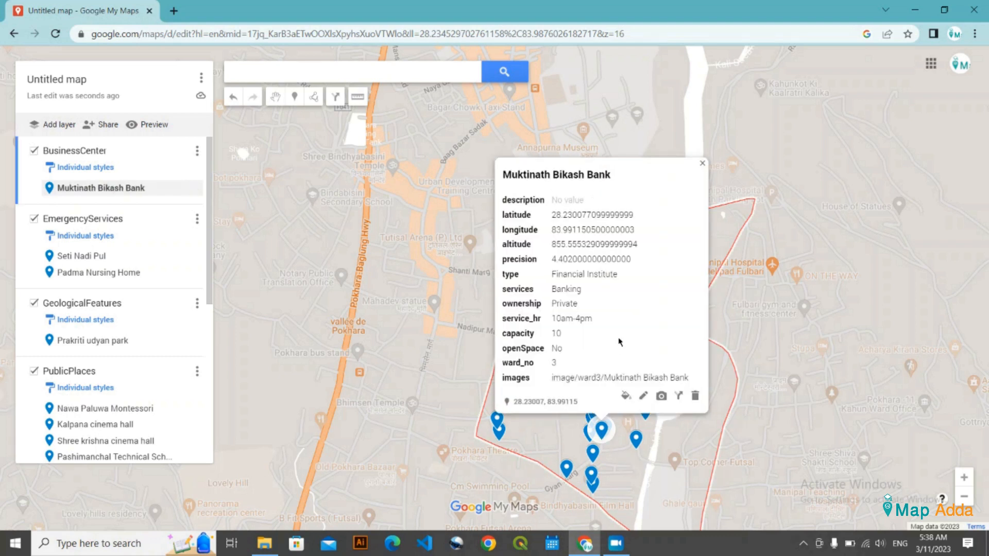
pyautogui.moveTo(584, 453); pyautogui.dragTo(570, 380)
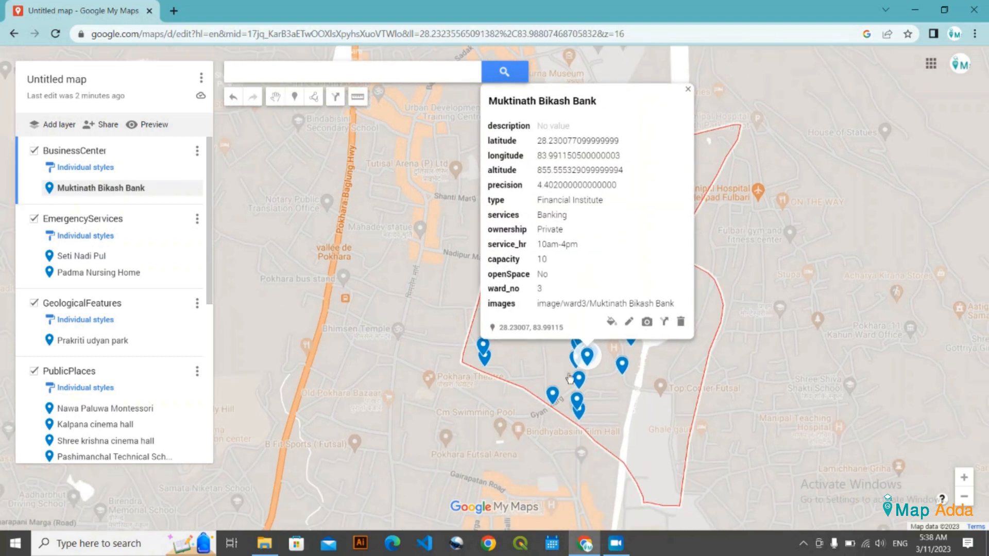
pyautogui.click(612, 325)
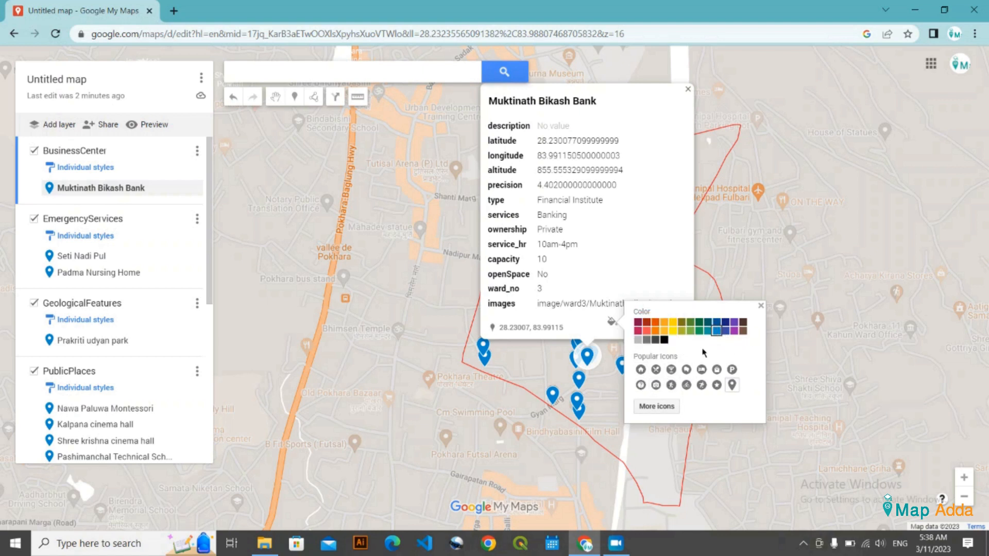
pyautogui.click(661, 407)
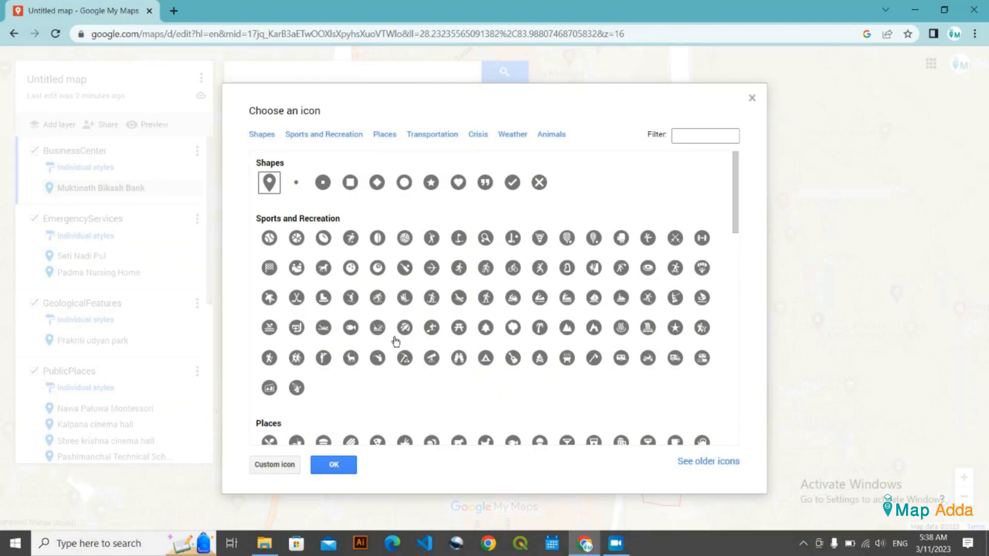
pyautogui.scroll(-1, 472, 328)
pyautogui.scroll(-3, 392, 312)
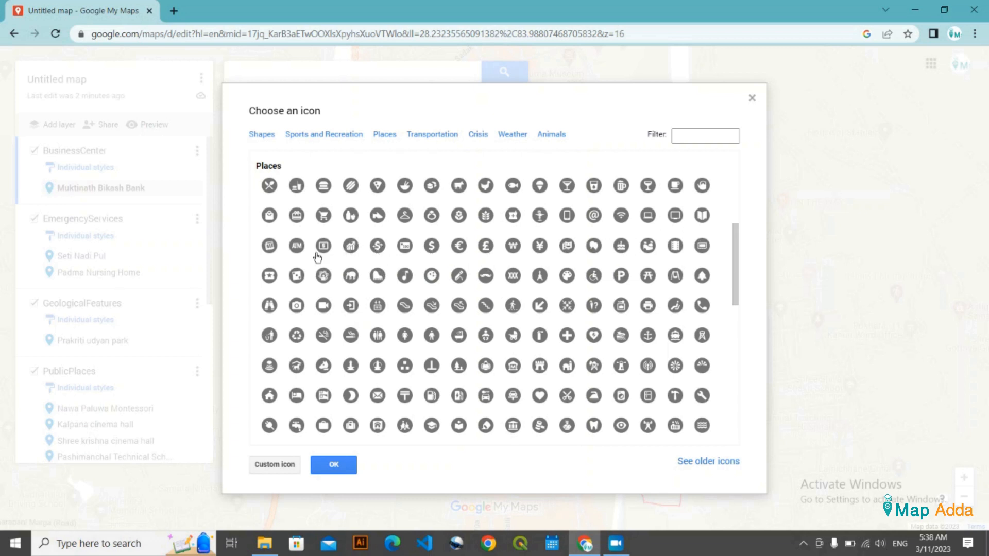
pyautogui.click(433, 246)
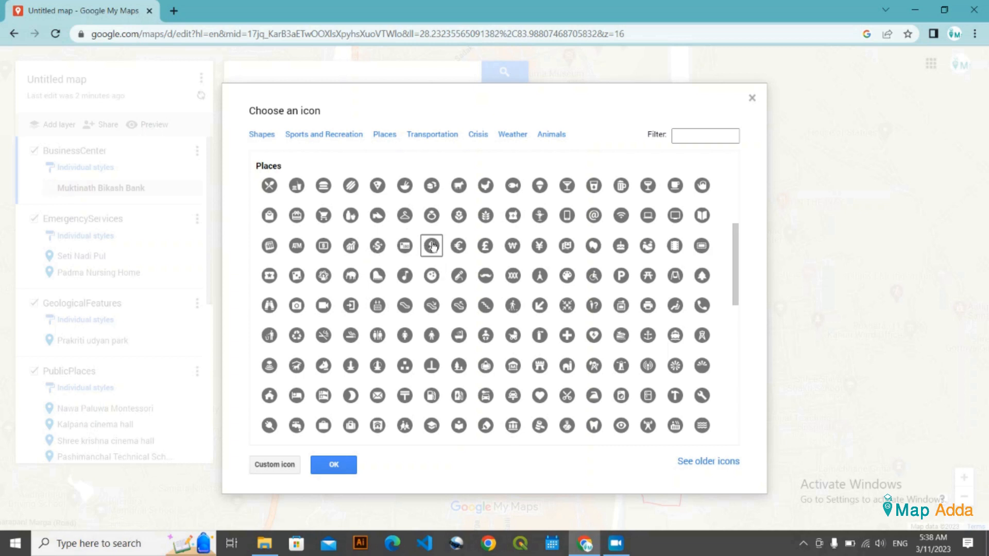
pyautogui.click(333, 467)
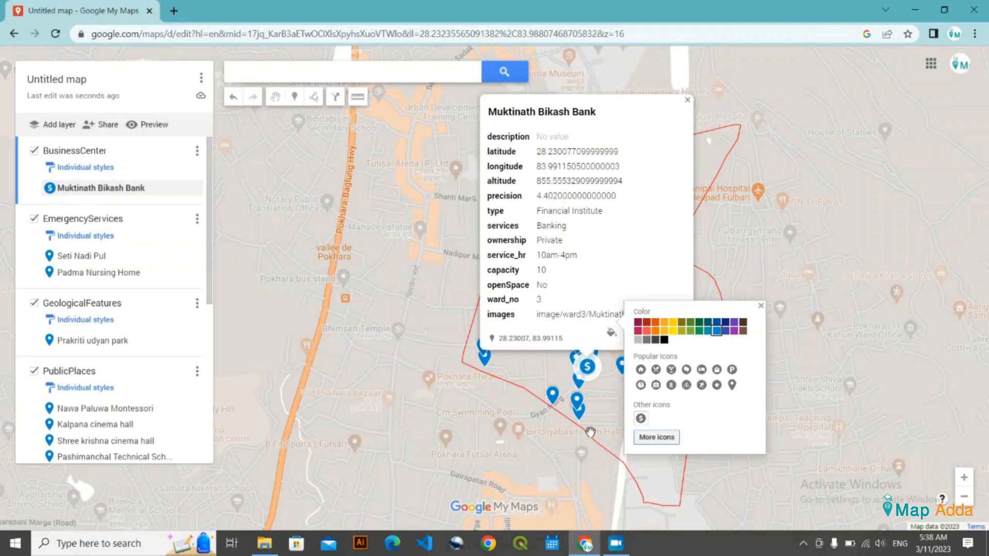
# Color the Muktinath Bikash Bank marker light green and inspect it up close on the map
pyautogui.click(695, 328)
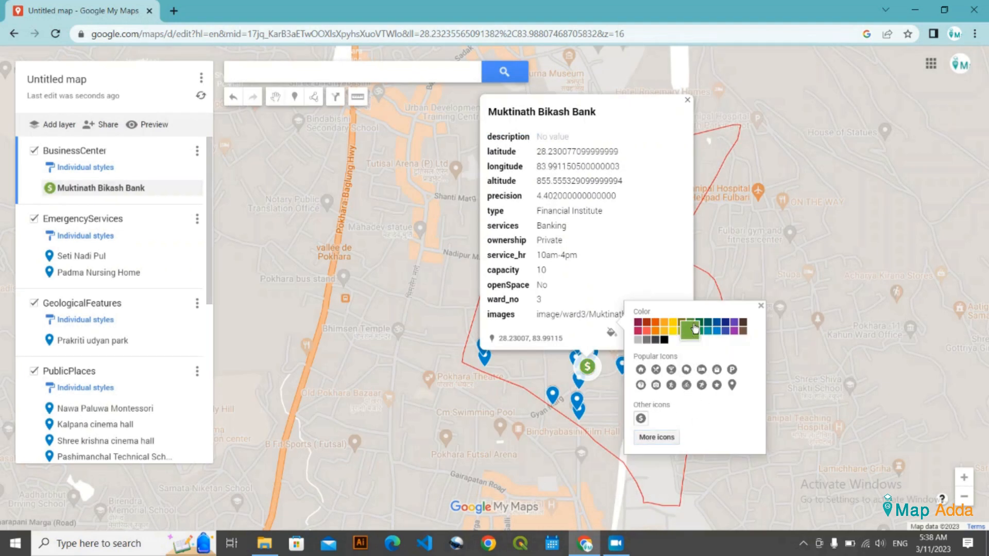
pyautogui.click(761, 305)
pyautogui.scroll(2, 567, 384)
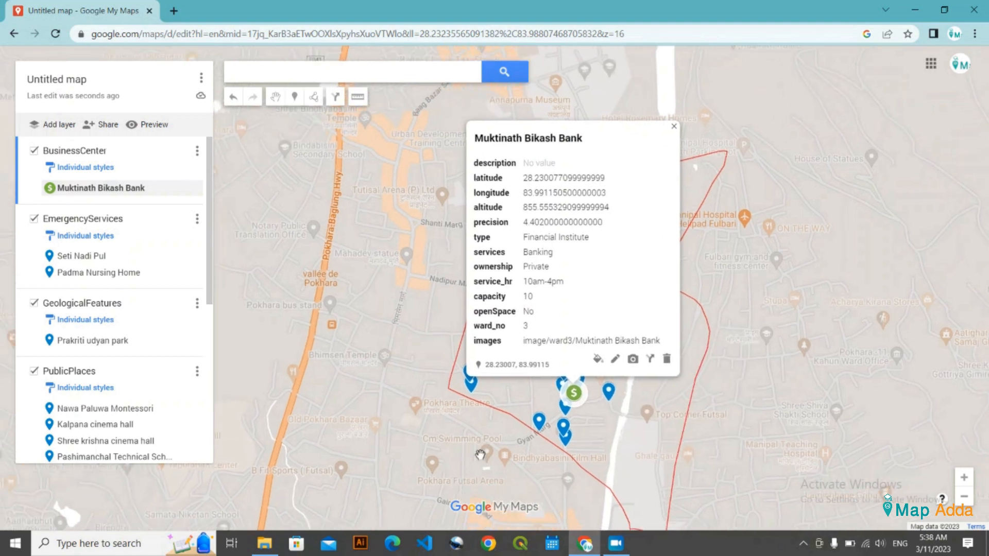
pyautogui.scroll(1, 644, 354)
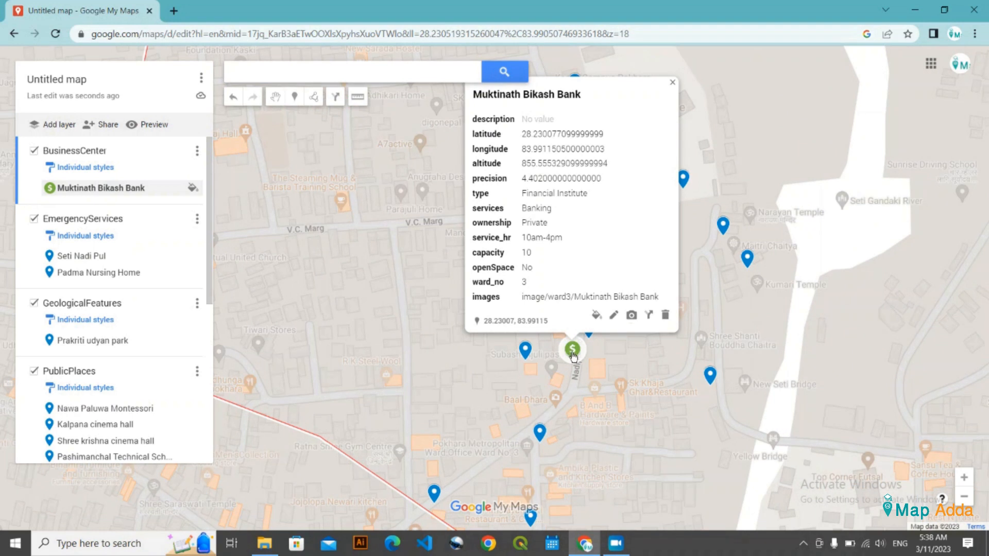
pyautogui.scroll(-2, 562, 370)
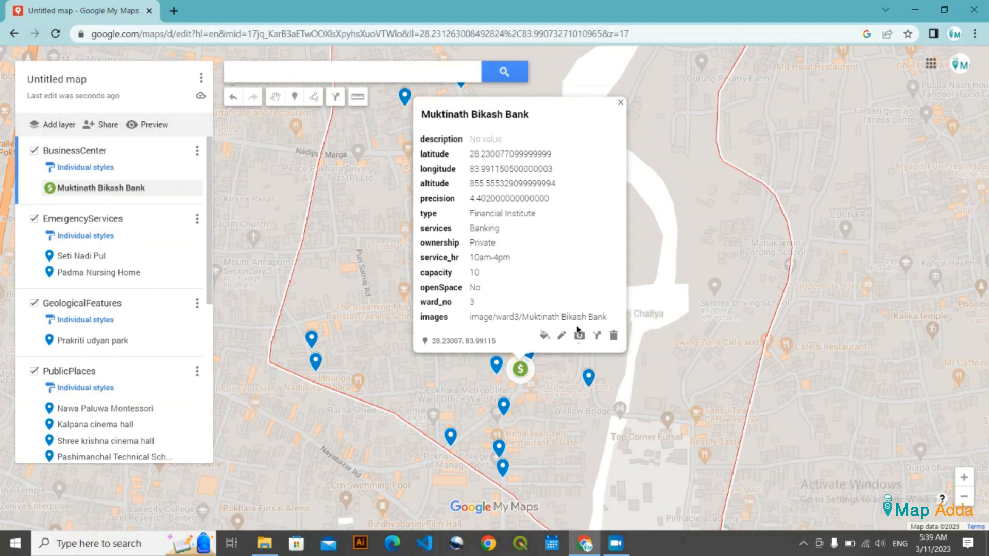
# Add a storefront photo from the computer's files to the Muktinath Bikash Bank marker
pyautogui.click(579, 335)
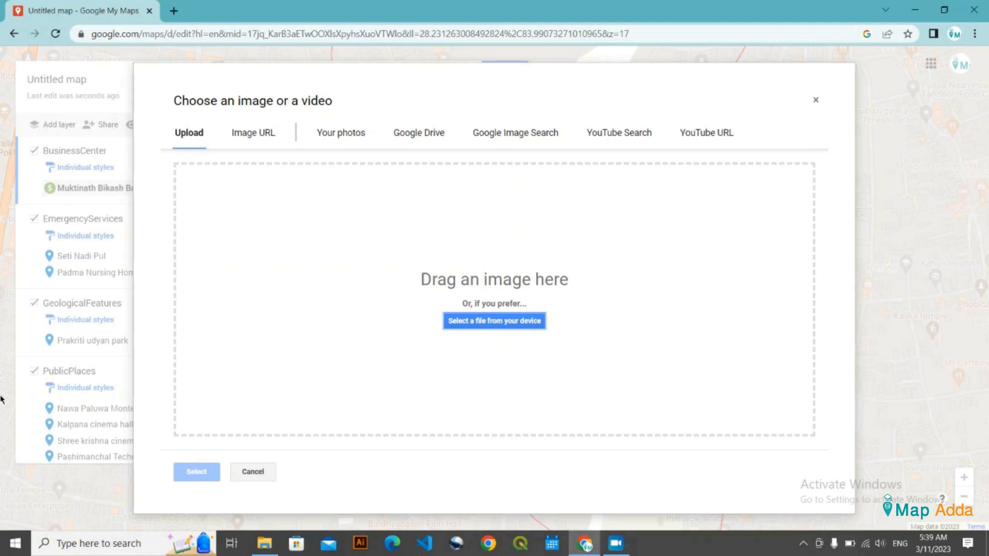
pyautogui.click(264, 544)
pyautogui.moveTo(581, 241); pyautogui.dragTo(713, 78)
pyautogui.click(360, 323)
pyautogui.moveTo(769, 423); pyautogui.dragTo(263, 347)
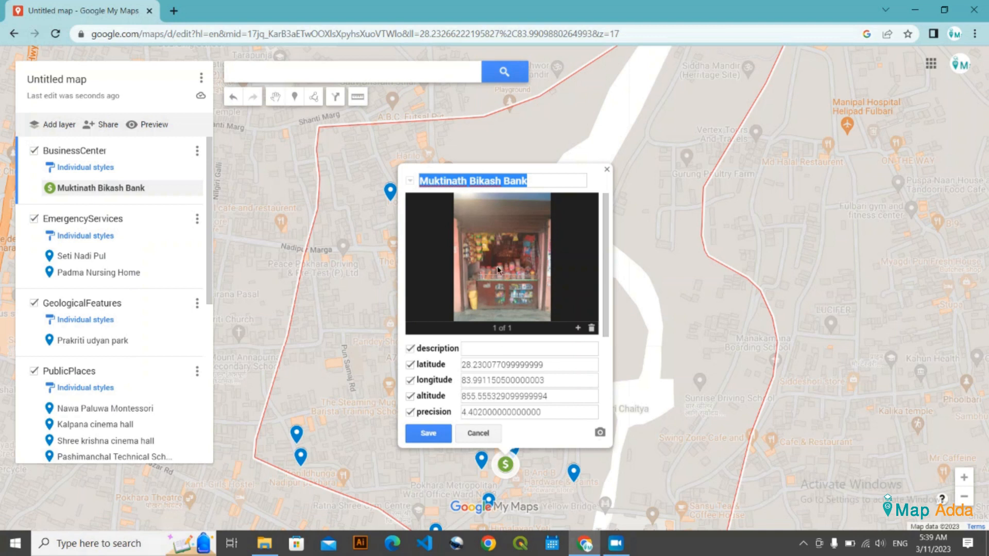
# Rename the marker as Muktinath Bank, exclude the images attribute from its displayed details, and save the changes
pyautogui.scroll(-3, 457, 414)
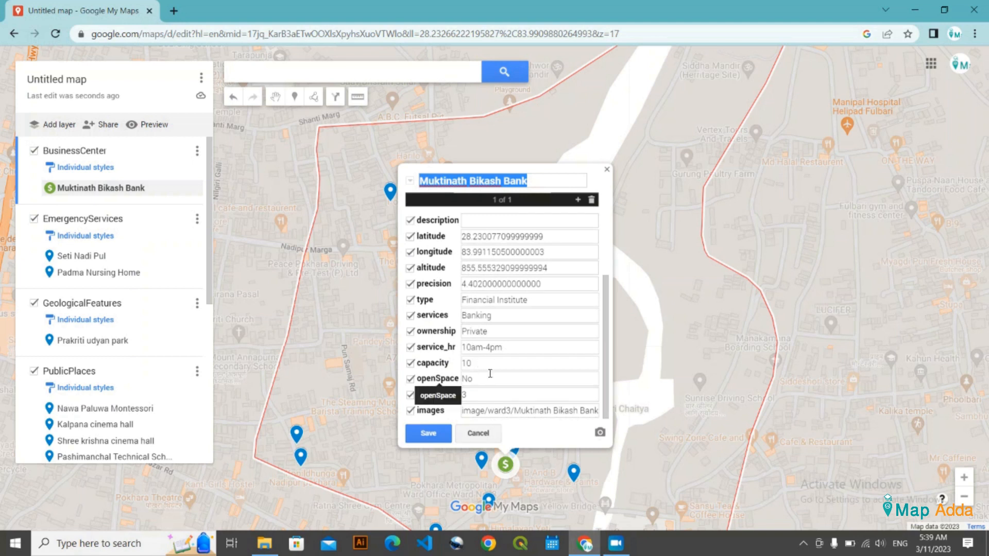
pyautogui.scroll(3, 490, 371)
pyautogui.scroll(-3, 494, 356)
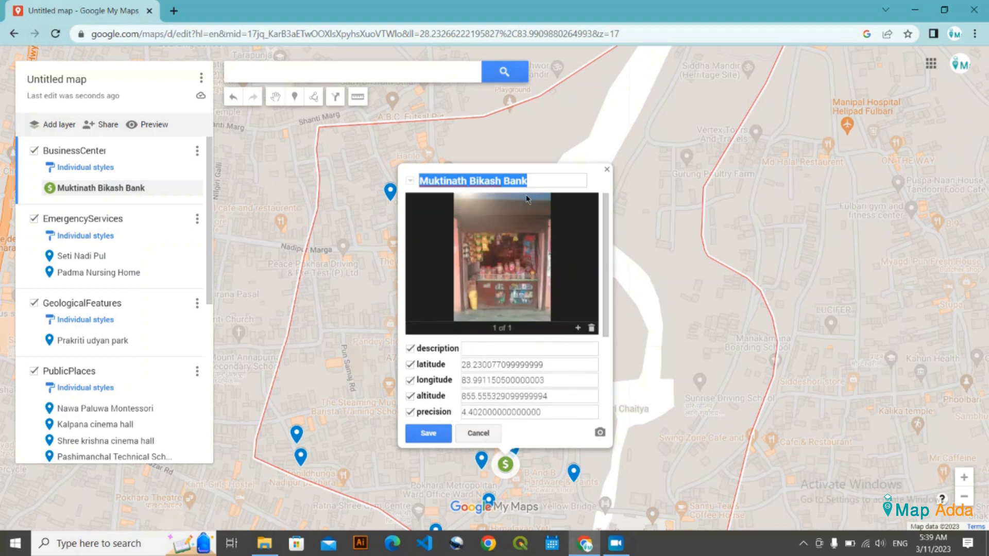
pyautogui.click(531, 180)
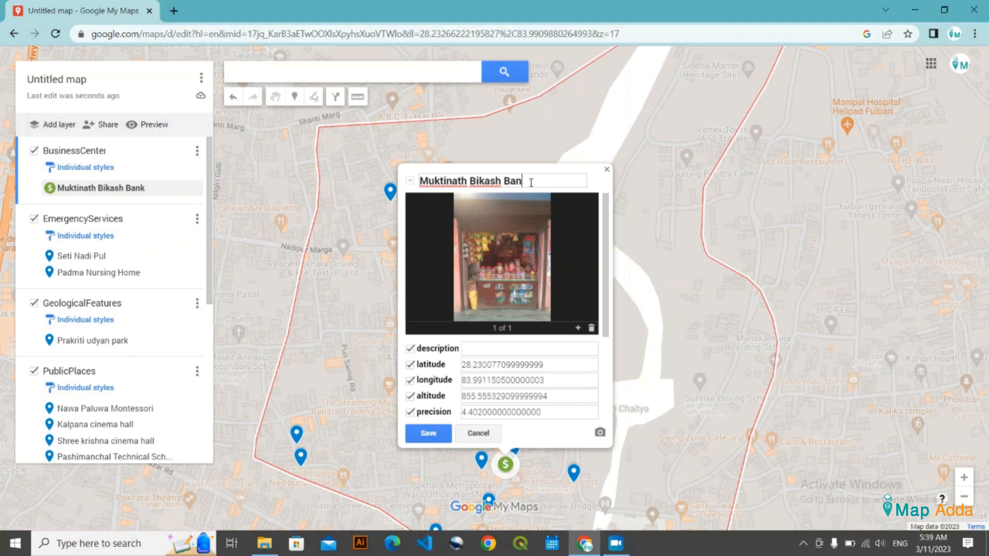
pyautogui.doubleClick(487, 183)
pyautogui.press('BackSpace')
pyautogui.write('k')
pyautogui.scroll(-3, 472, 369)
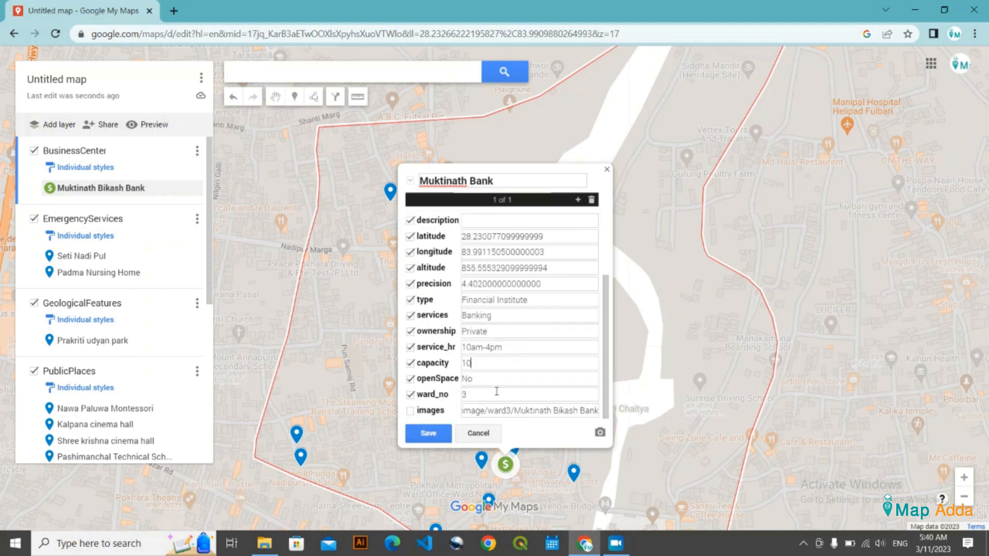
pyautogui.click(435, 434)
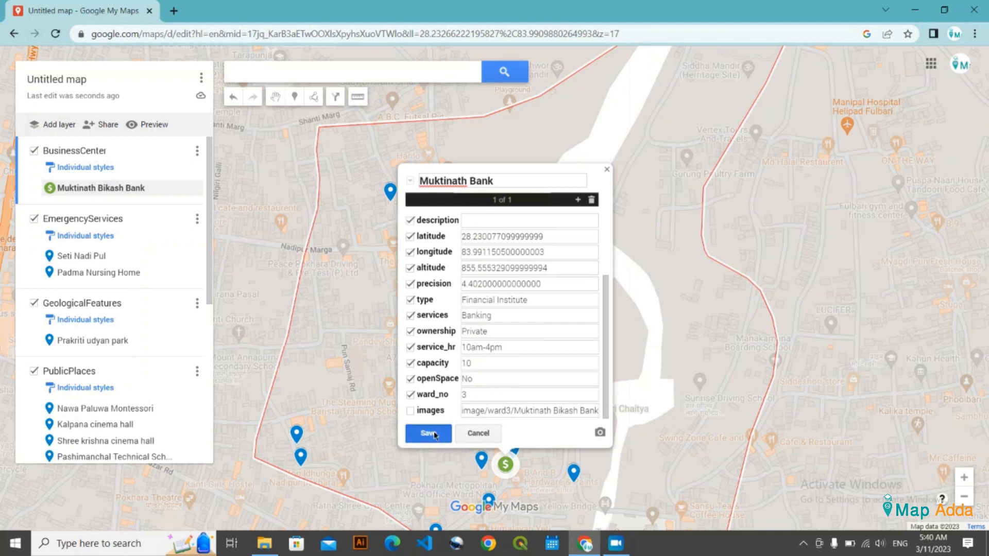
# Review the photo and displayed attributes of the edited Muktinath Bank marker and close its details
pyautogui.scroll(-2, 450, 394)
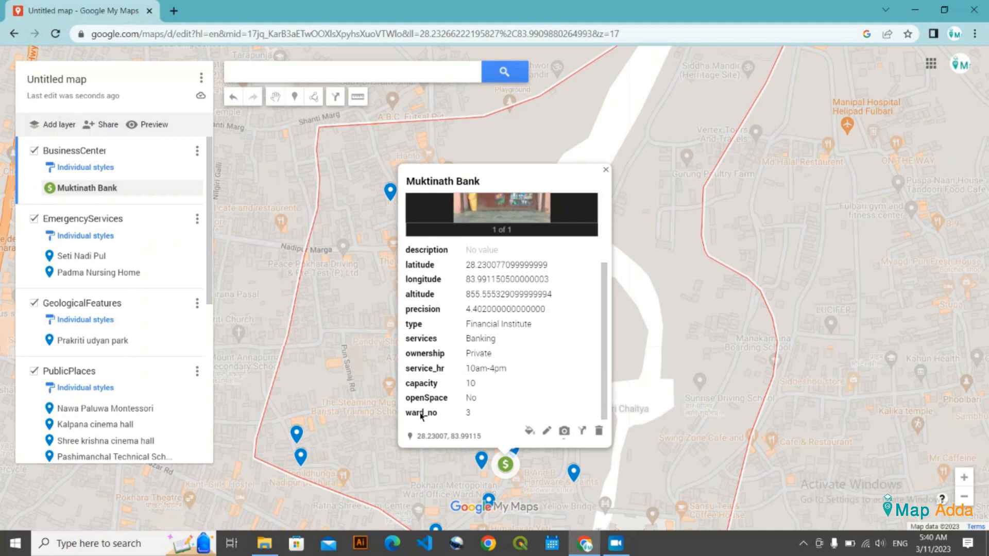
pyautogui.scroll(2, 427, 413)
pyautogui.scroll(-2, 435, 396)
pyautogui.scroll(2, 464, 320)
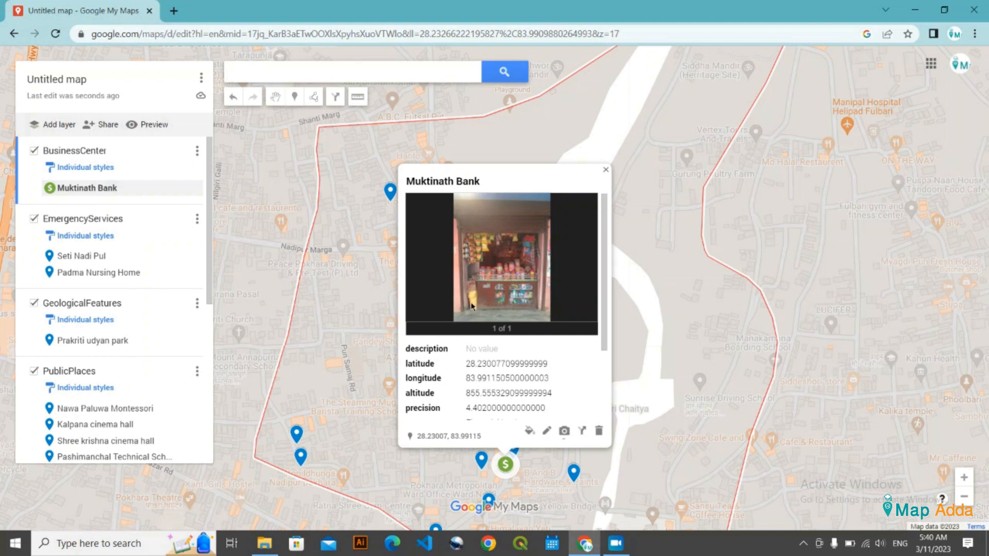
pyautogui.scroll(-2, 472, 309)
pyautogui.scroll(2, 472, 361)
pyautogui.scroll(-1, 466, 391)
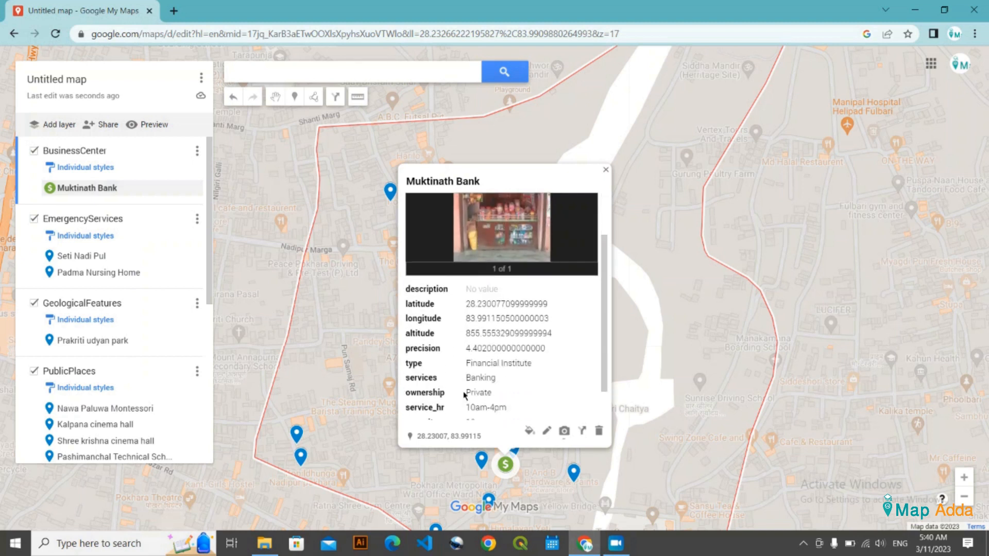
pyautogui.scroll(-2, 467, 395)
pyautogui.click(606, 169)
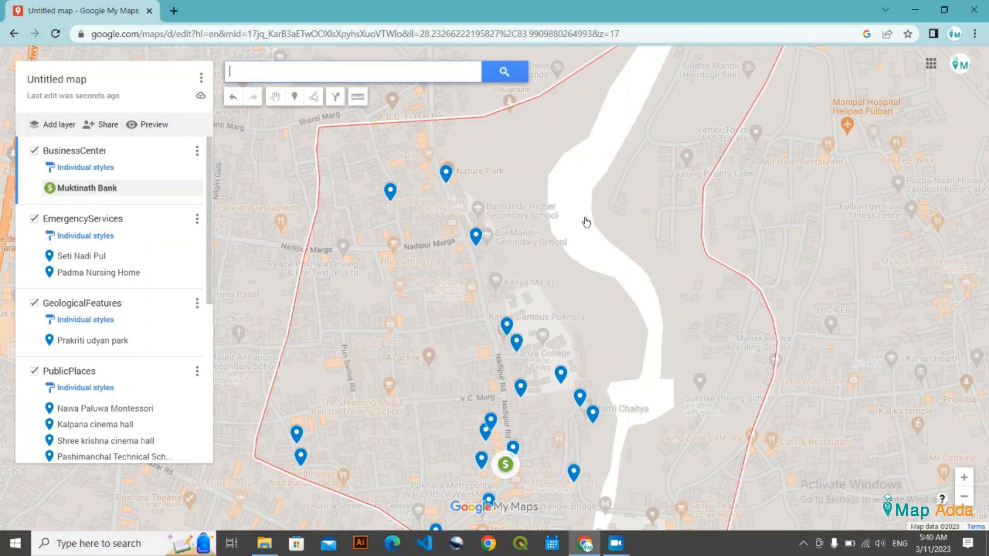
pyautogui.moveTo(425, 430); pyautogui.dragTo(450, 361)
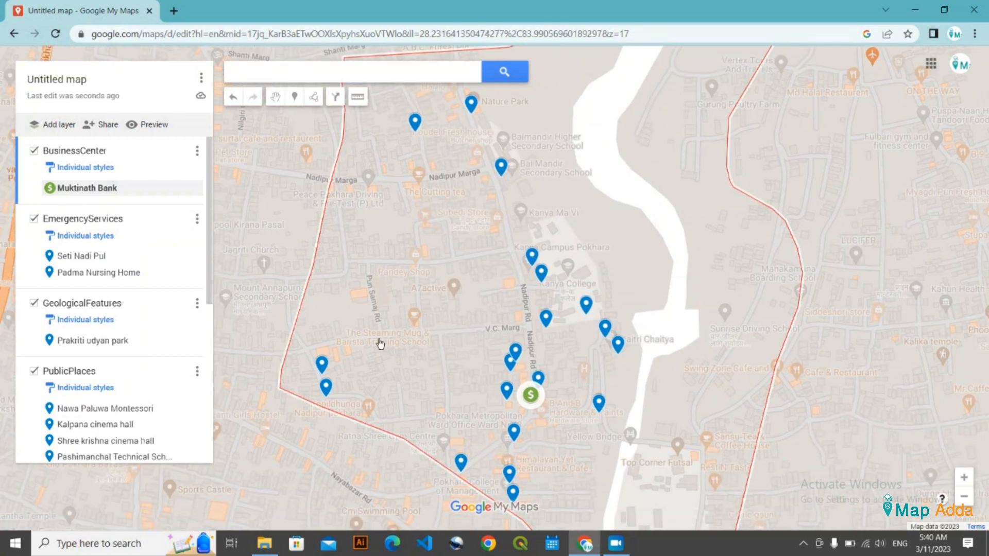
pyautogui.click(113, 189)
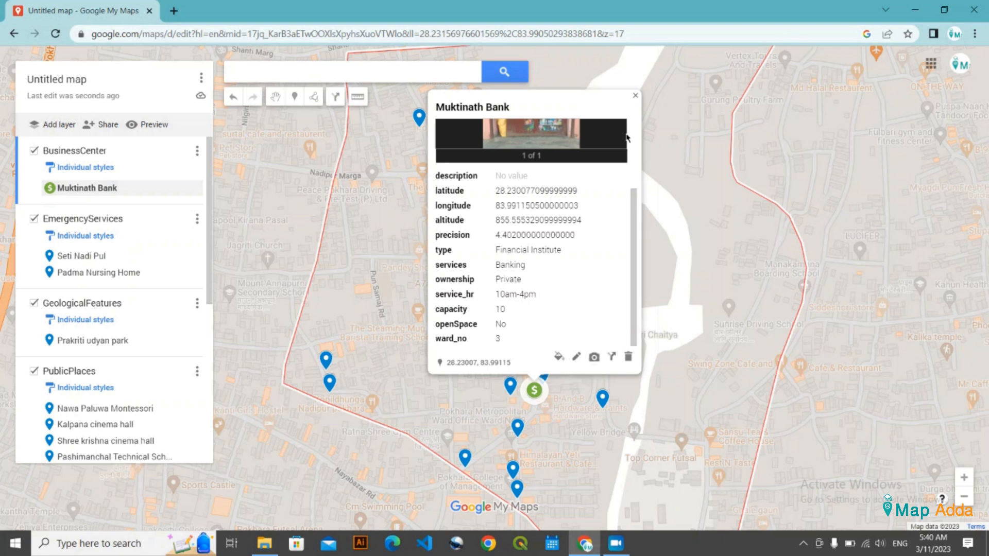
pyautogui.click(635, 96)
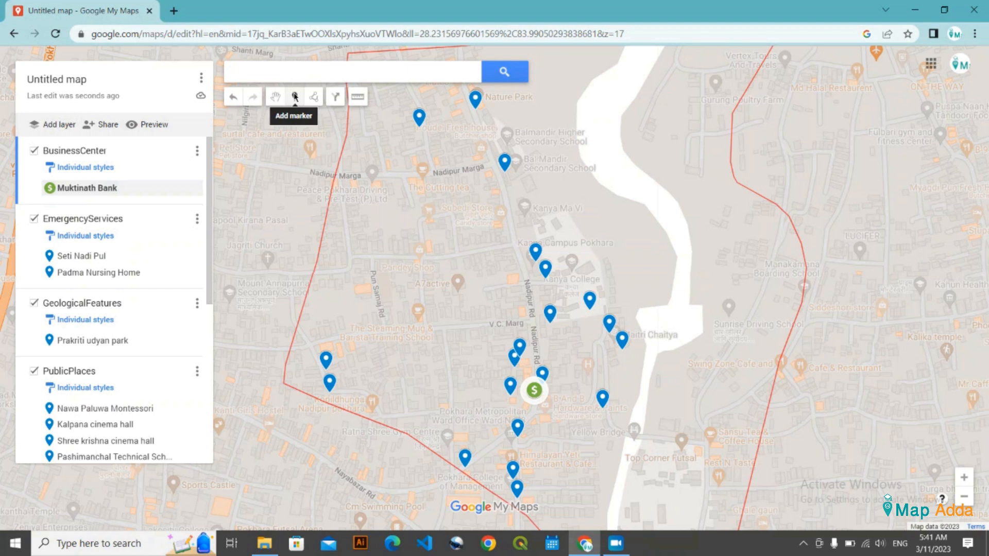
# Examine the BusinessCenter layer's name editor and its layer options, closing both without making a change
pyautogui.scroll(1, 484, 320)
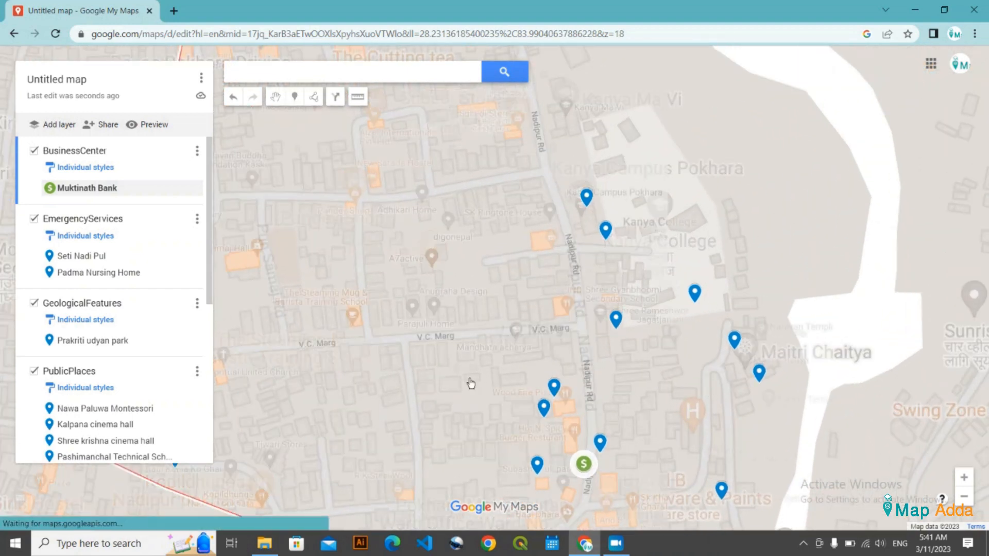
pyautogui.scroll(1, 471, 384)
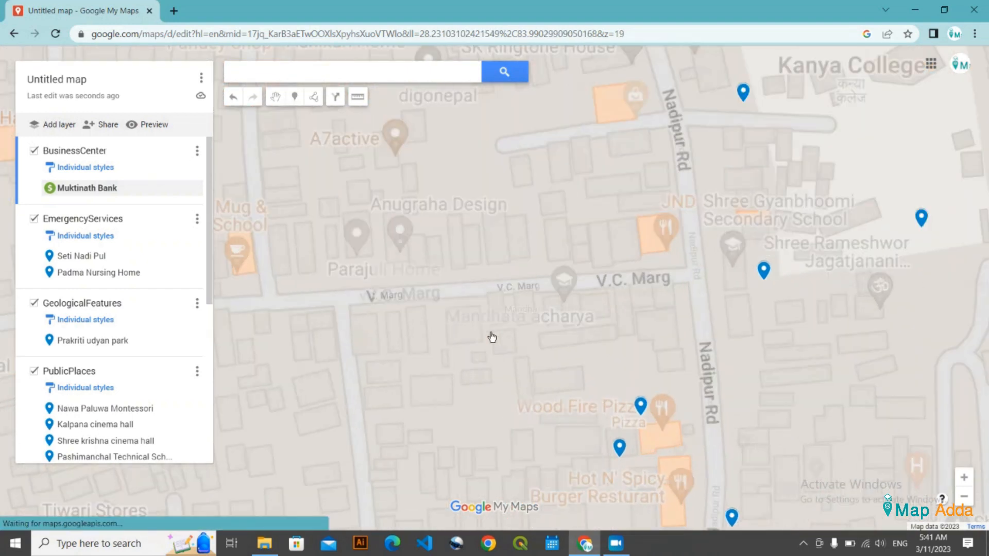
pyautogui.click(78, 151)
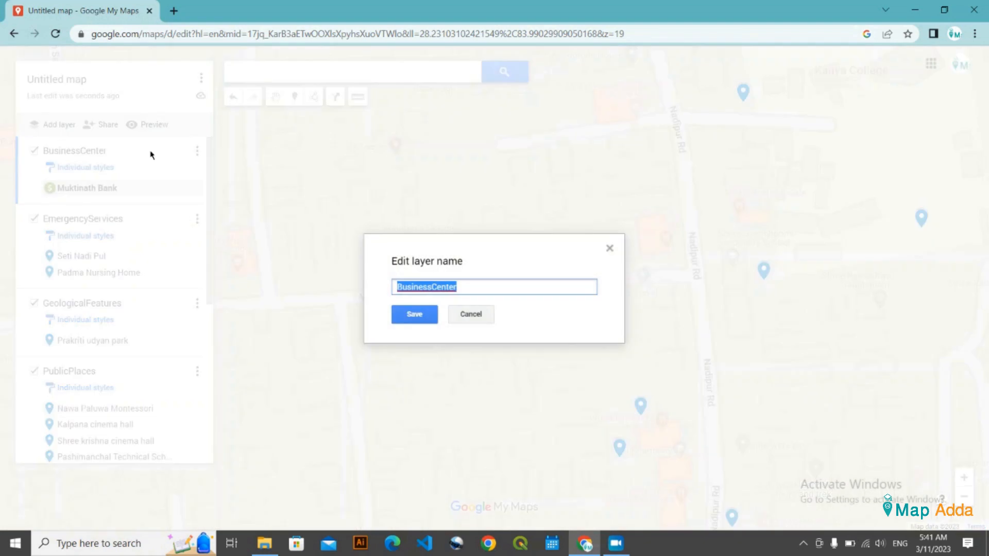
pyautogui.click(610, 249)
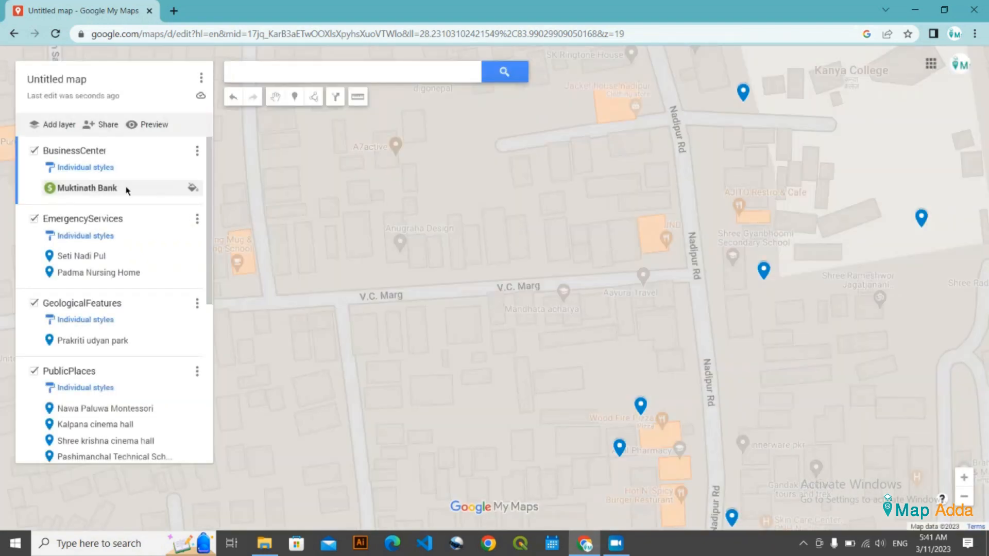
pyautogui.click(197, 155)
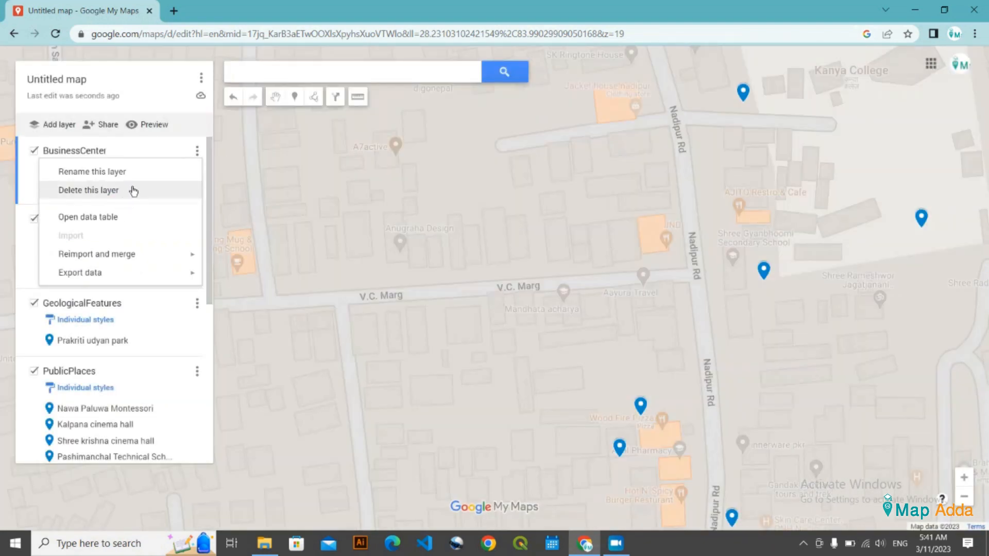
pyautogui.moveTo(109, 253)
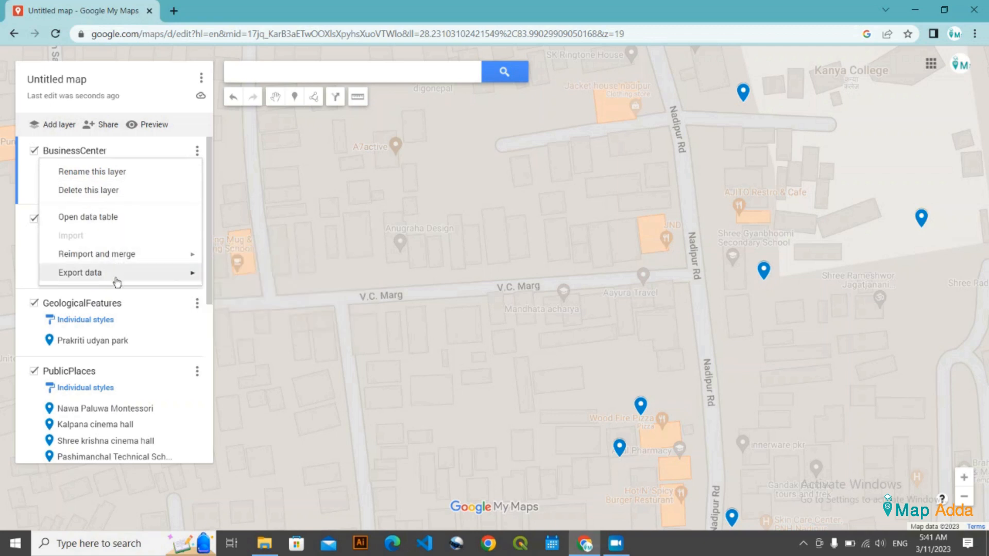
pyautogui.click(200, 128)
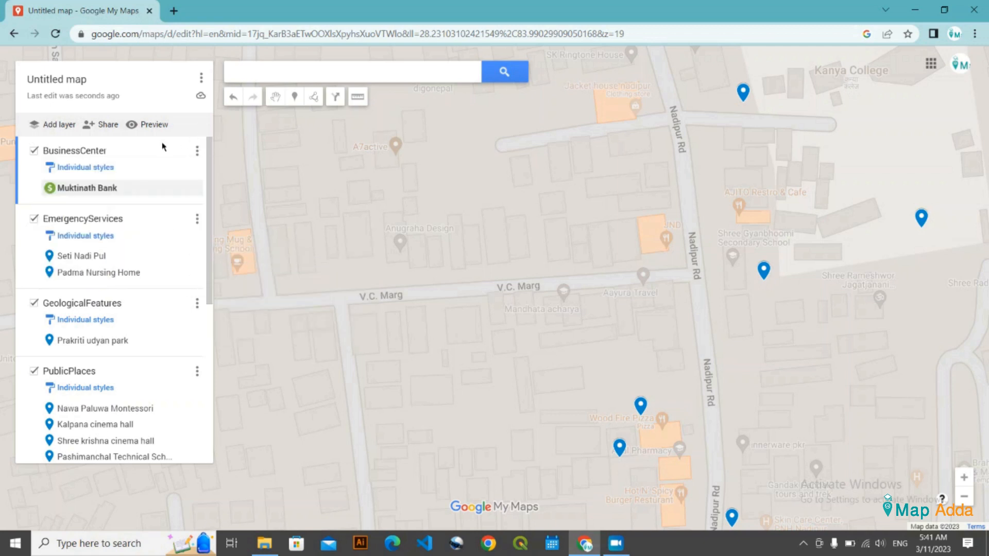
# Check the Muktinath Bank marker's photo and details once more, and return to the layer list
pyautogui.moveTo(549, 433)
pyautogui.mouseDown()
pyautogui.moveTo(563, 382)
pyautogui.moveTo(557, 389)
pyautogui.mouseUp()
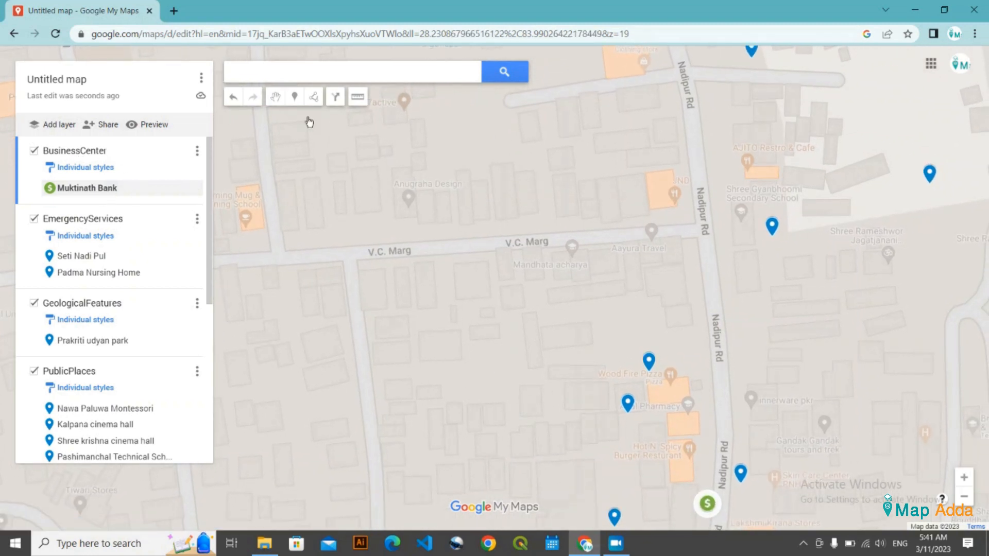
pyautogui.click(149, 192)
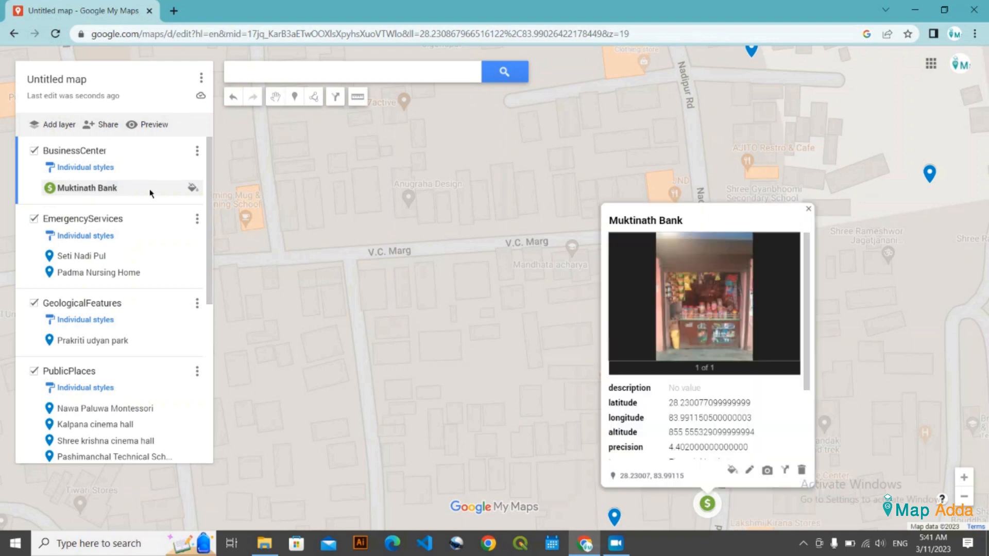
pyautogui.click(815, 199)
pyautogui.scroll(3, 50, 254)
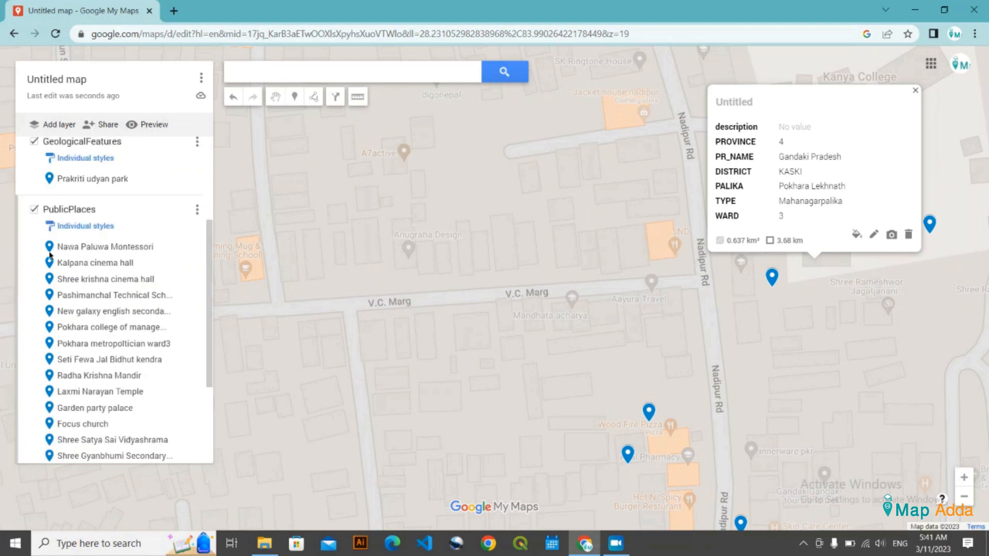
# Close the ward boundary's details, then check the Muktinath Bank marker's photo and attributes and close them
pyautogui.scroll(3, 50, 255)
pyautogui.scroll(-2, 92, 289)
pyautogui.scroll(2, 92, 289)
pyautogui.click(915, 90)
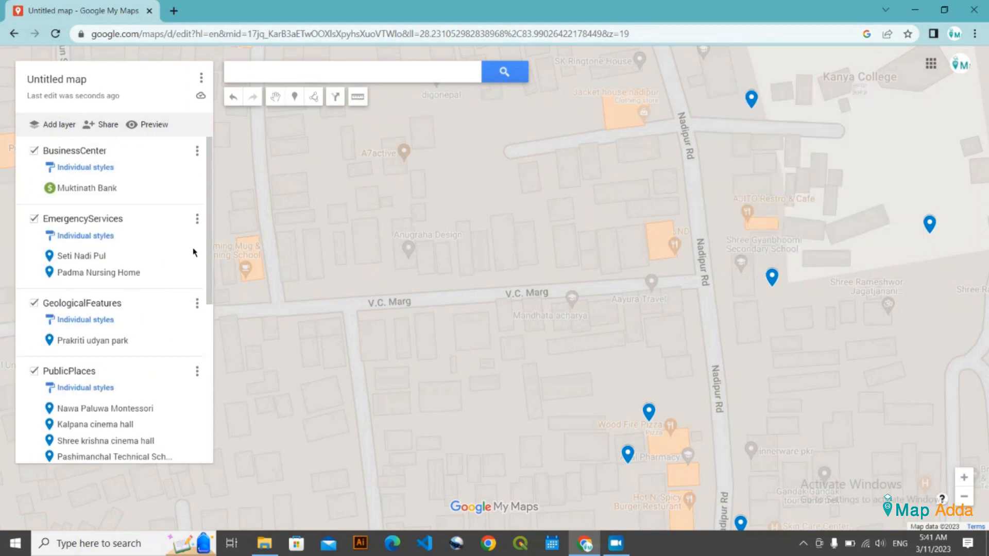
pyautogui.click(101, 189)
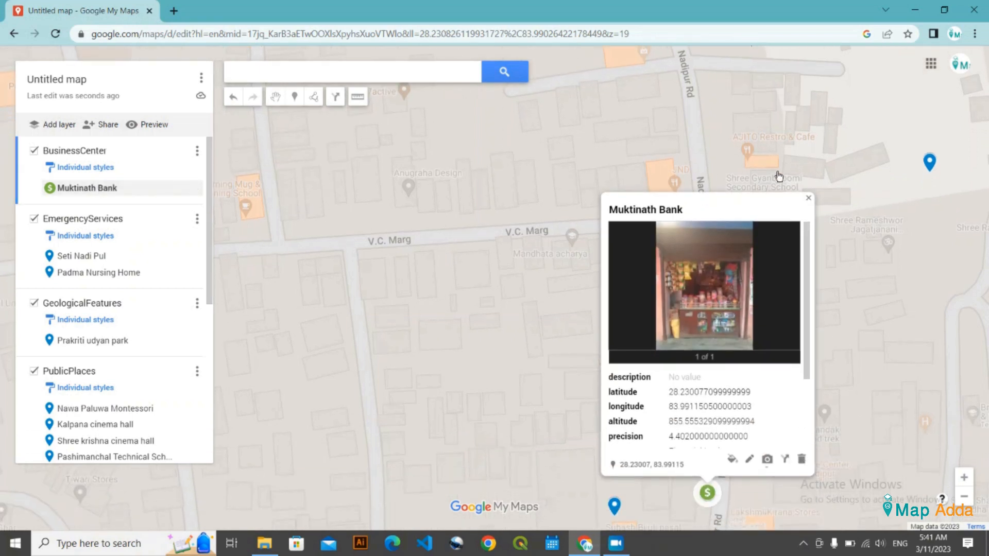
pyautogui.click(808, 198)
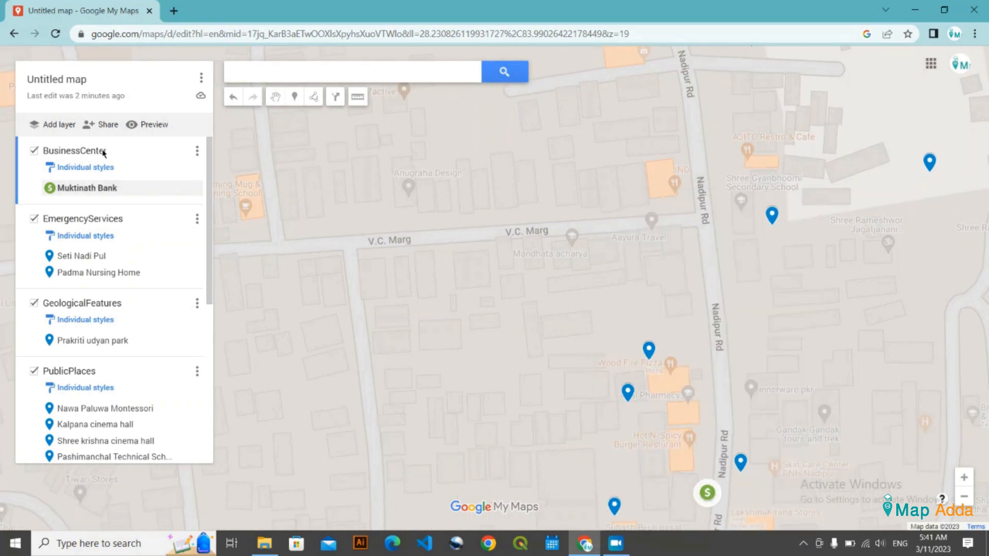
# Add a marker named Bank2 to the BusinessCenter layer, just west of Nadipur Rd, save it and close its details
pyautogui.click(293, 98)
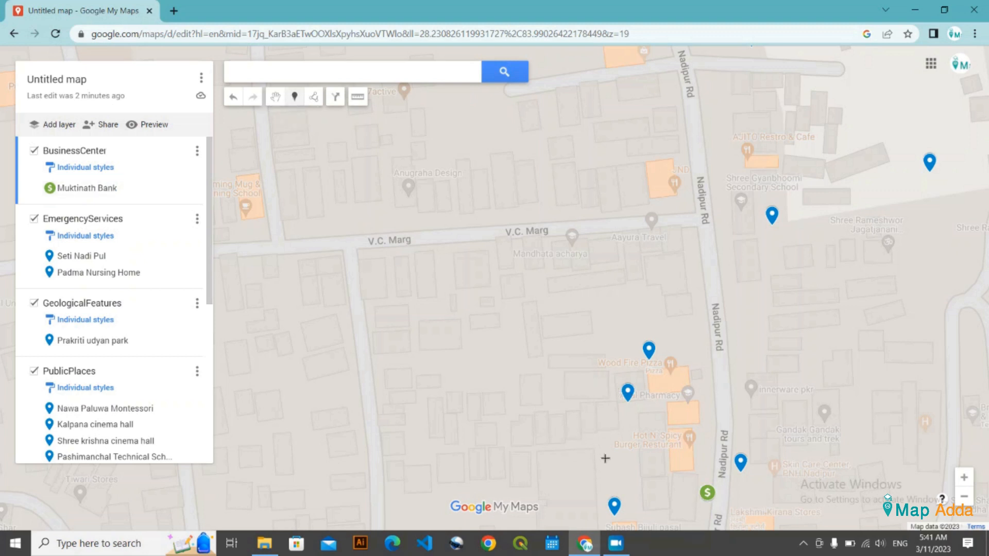
pyautogui.click(651, 465)
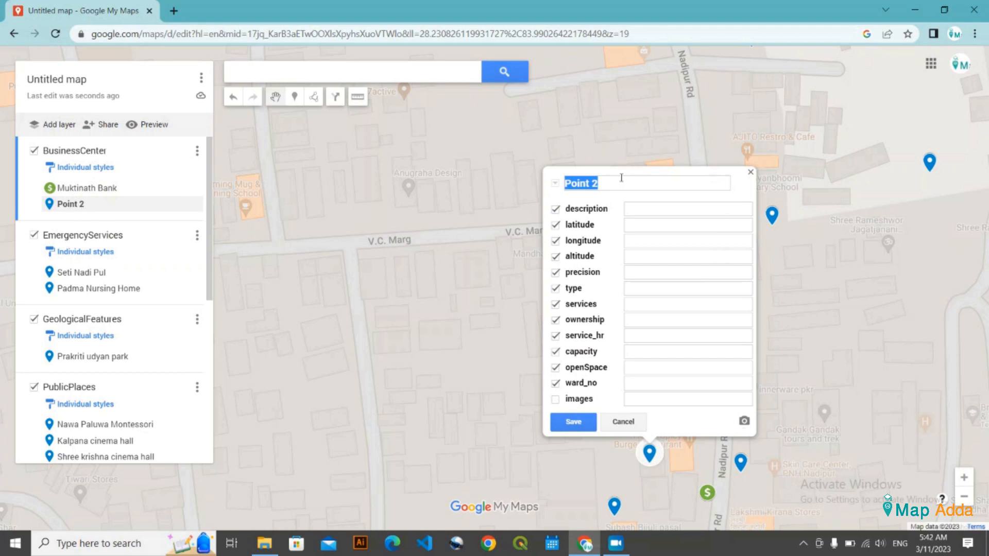
pyautogui.write('Bank2')
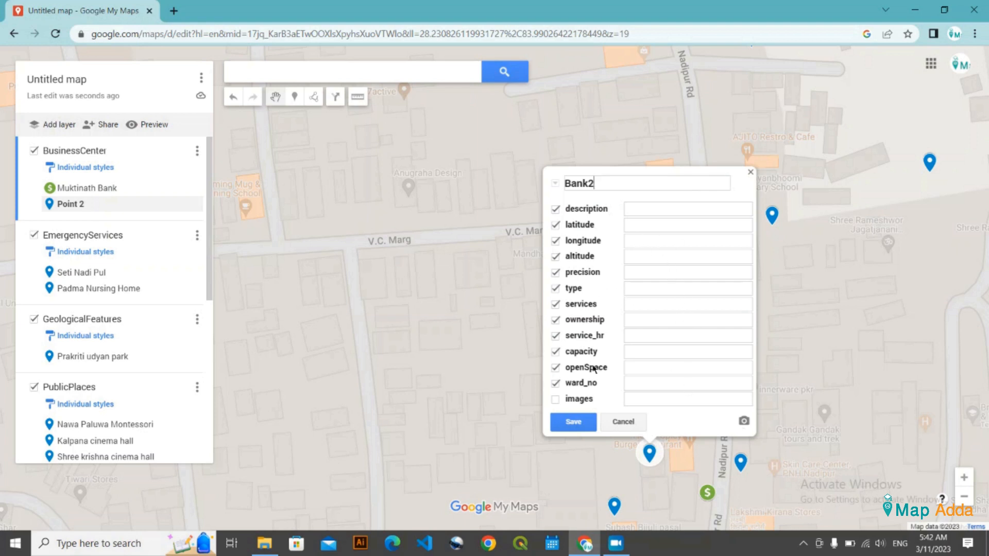
pyautogui.click(575, 422)
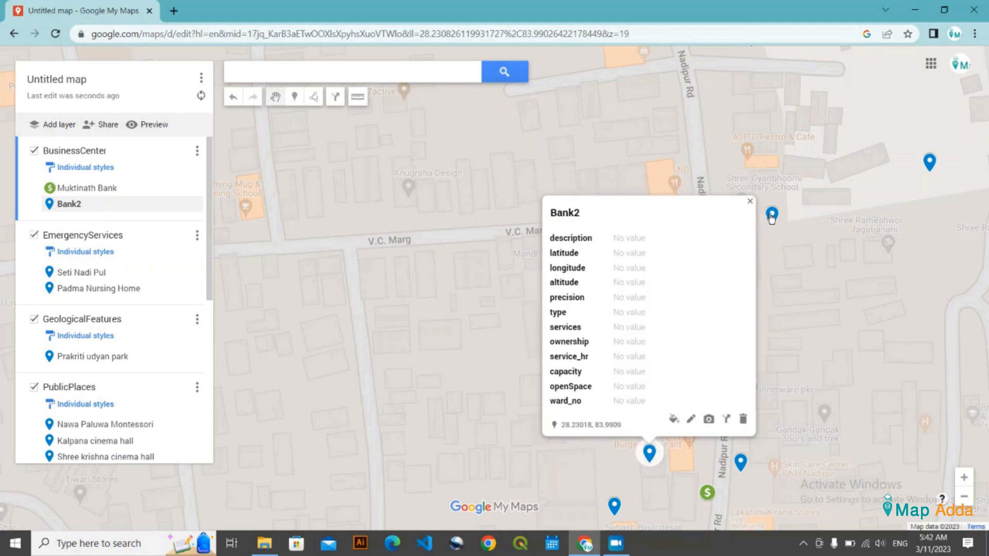
pyautogui.click(750, 201)
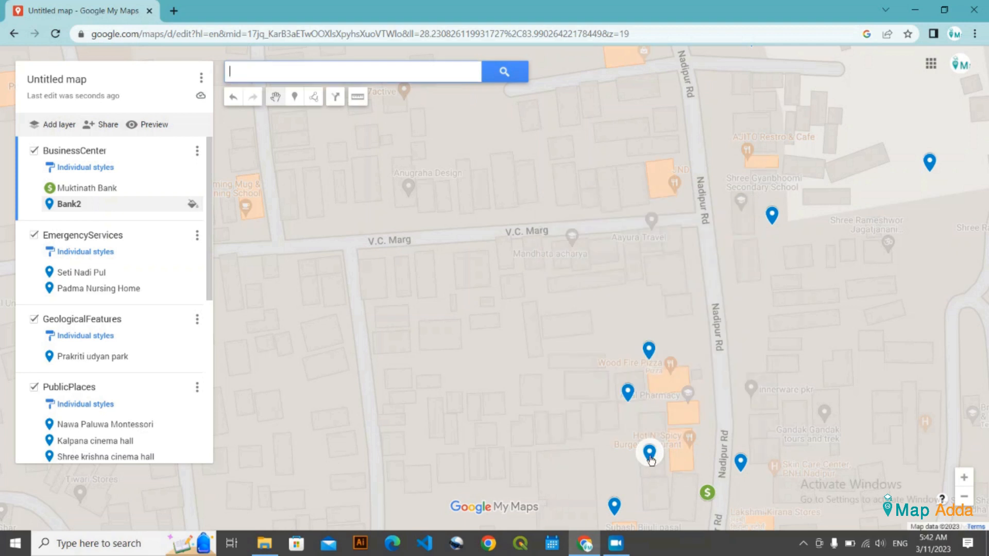
# Open the PublicPlaces layer's data table, widen its window and review the rows and attribute columns
pyautogui.scroll(-4, 190, 258)
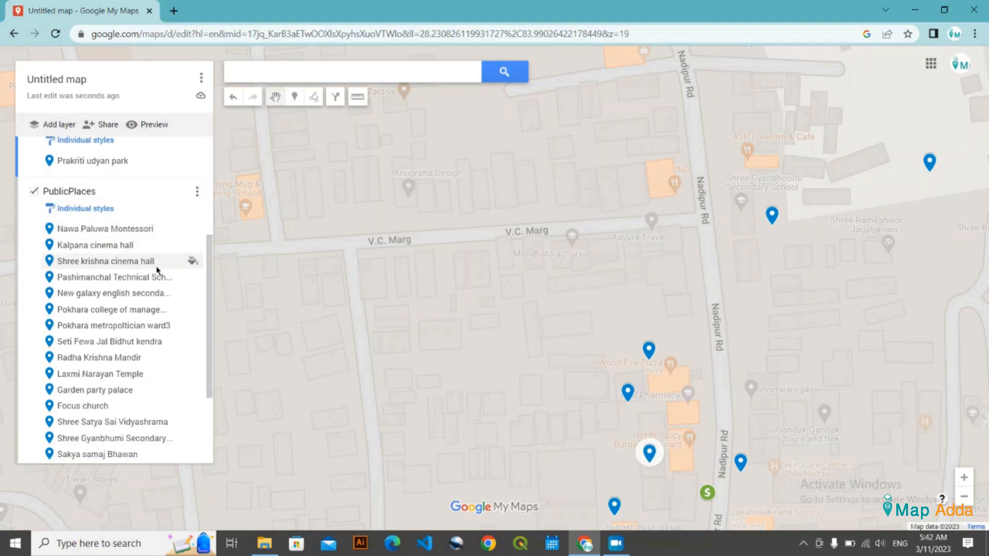
pyautogui.click(197, 193)
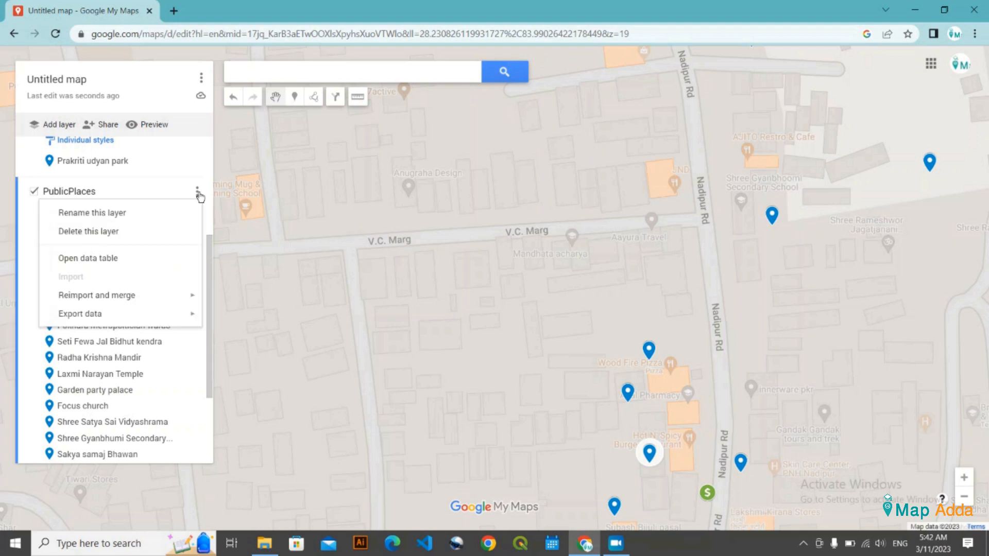
pyautogui.click(118, 261)
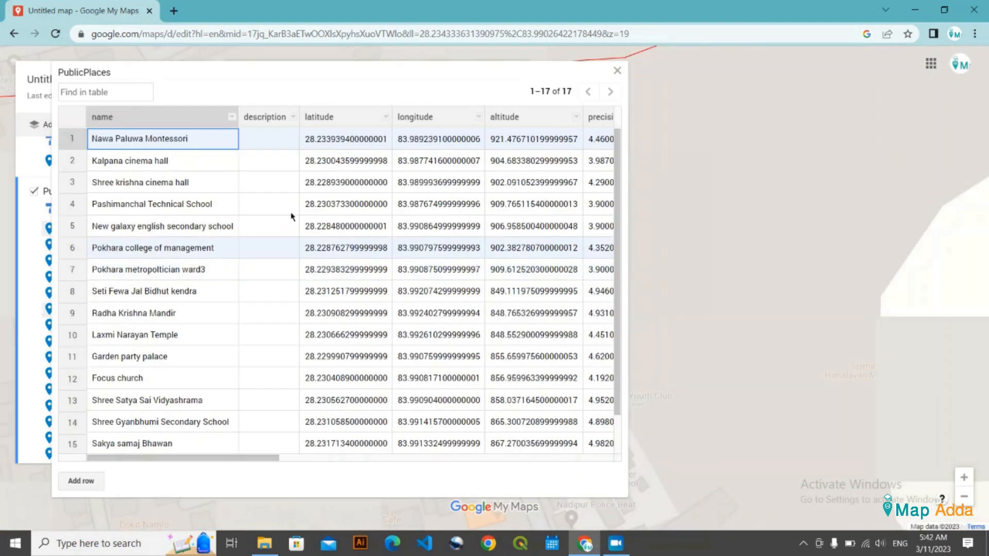
pyautogui.scroll(-2, 312, 217)
pyautogui.scroll(2, 312, 217)
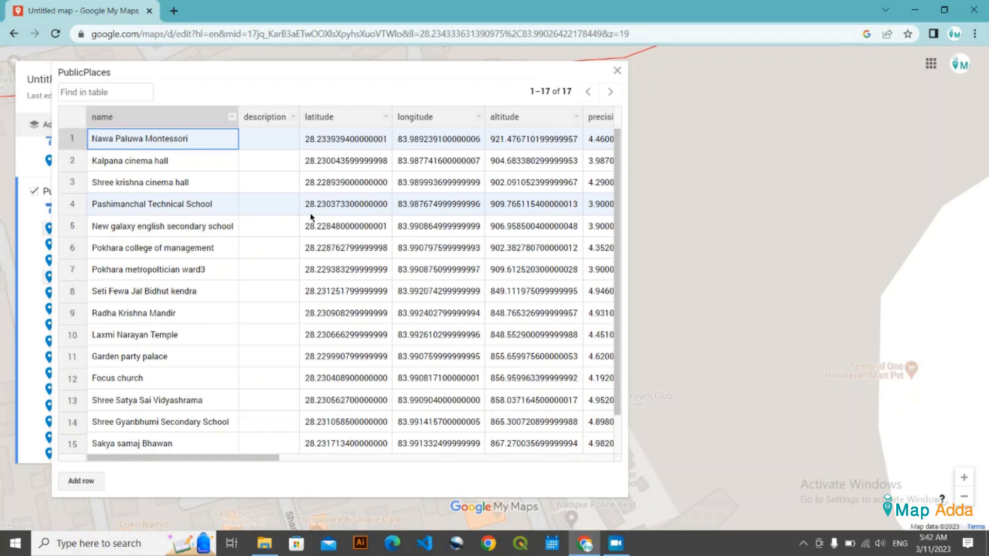
pyautogui.scroll(-2, 310, 217)
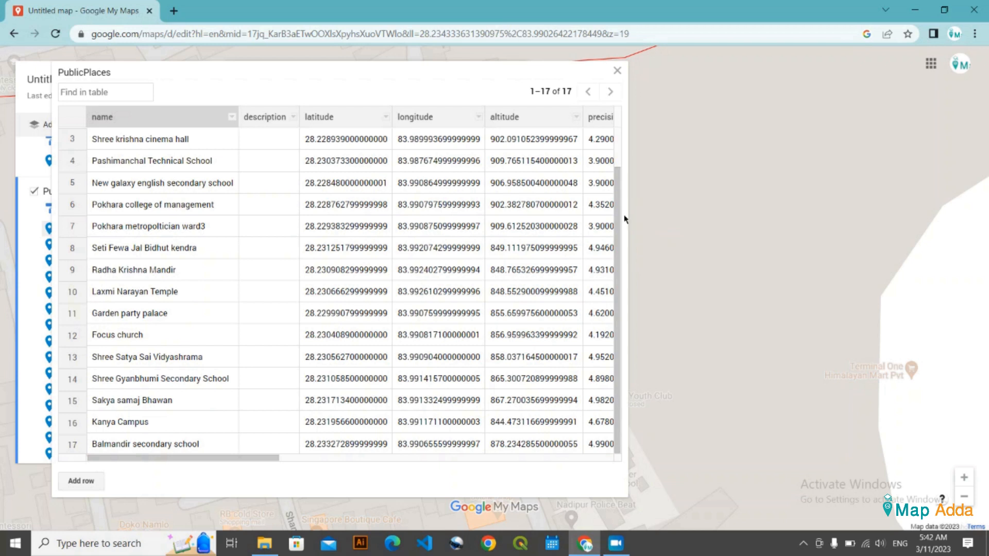
pyautogui.moveTo(626, 218); pyautogui.dragTo(899, 212)
pyautogui.scroll(2, 724, 207)
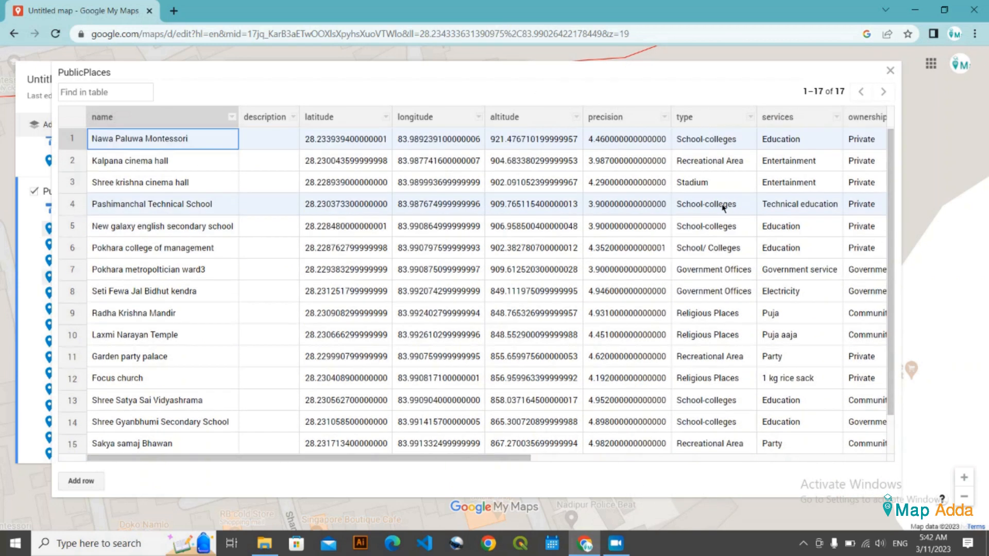
pyautogui.scroll(-2, 525, 202)
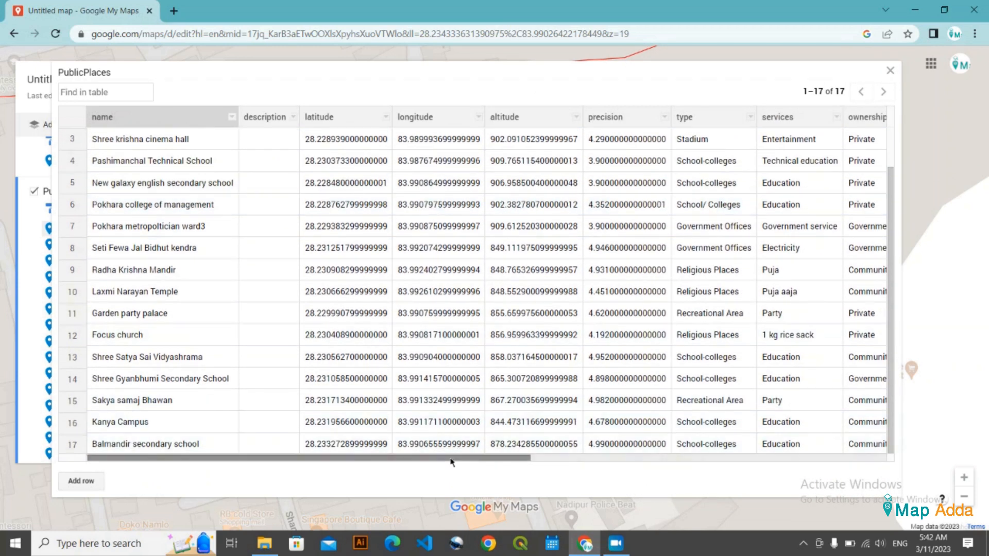
pyautogui.hscroll(2, 622, 441)
pyautogui.hscroll(10, 621, 442)
pyautogui.hscroll(-10, 887, 420)
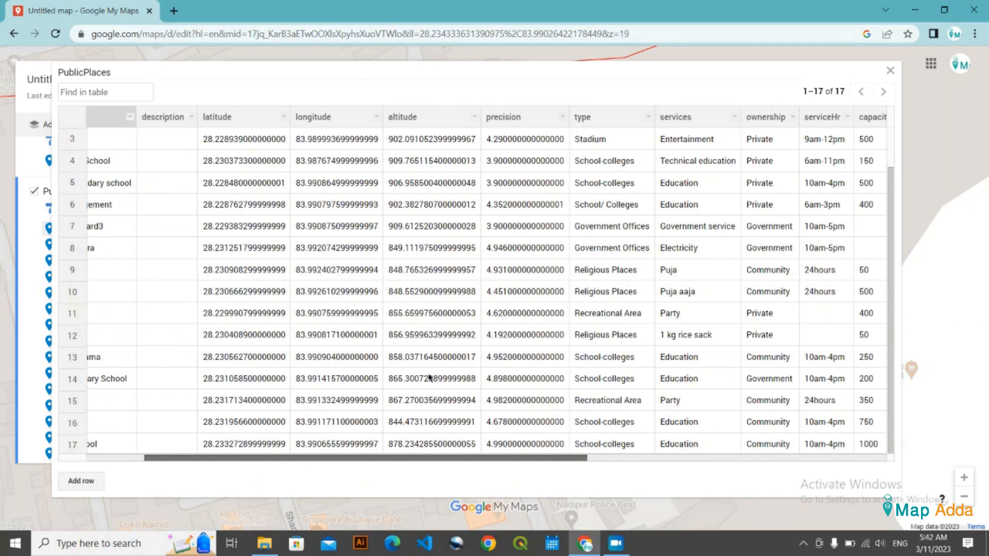
# Add an empty row to the PublicPlaces data table and close the table
pyautogui.click(90, 485)
pyautogui.click(155, 143)
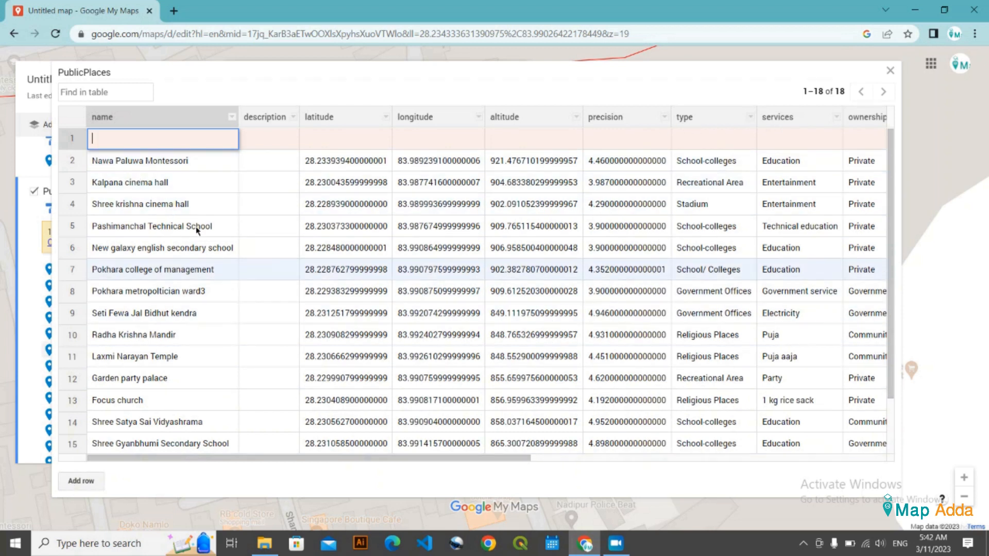
pyautogui.click(890, 70)
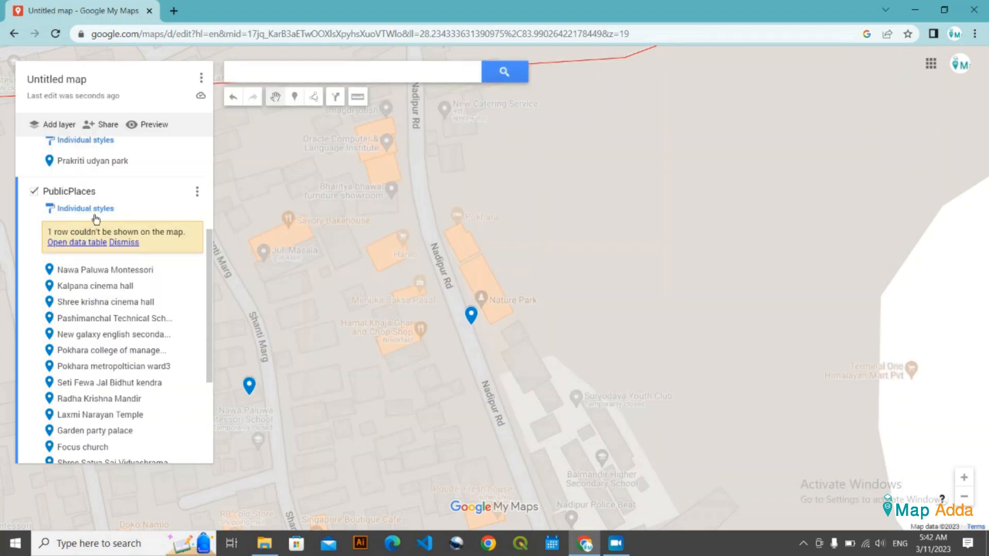
# Set the map title to "Emergency preparedness for disaster management" and save it
pyautogui.scroll(-2, 124, 278)
pyautogui.scroll(-3, 491, 267)
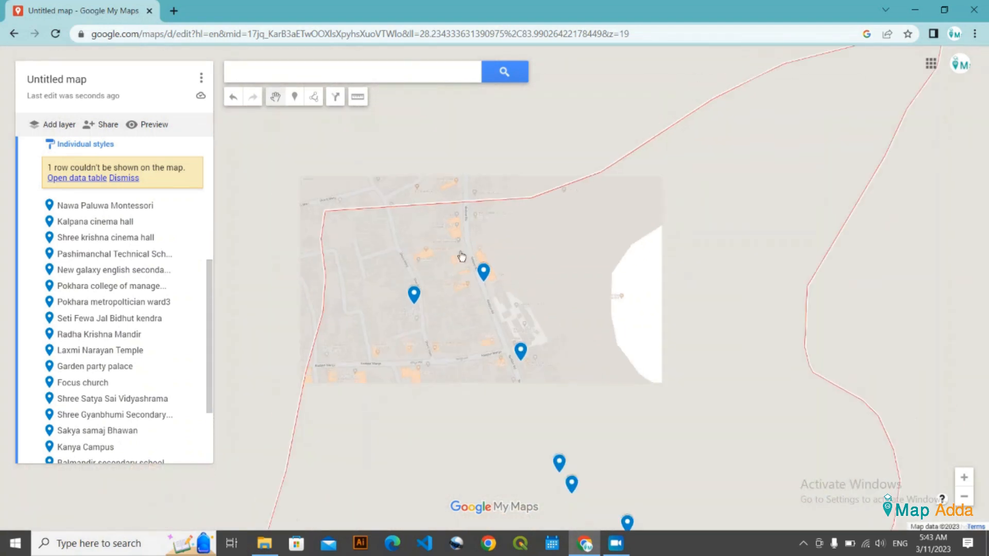
pyautogui.scroll(1, 494, 372)
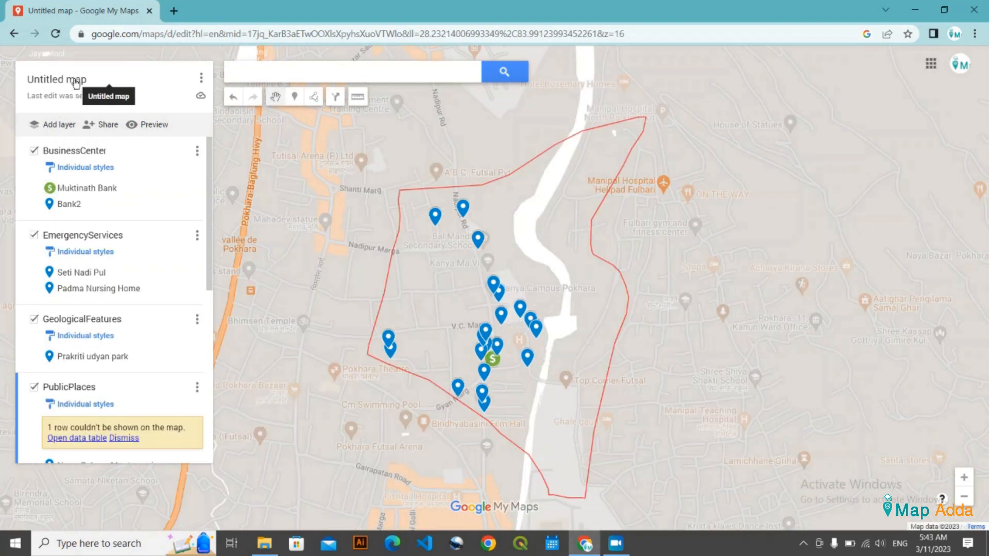
pyautogui.click(76, 81)
pyautogui.tripleClick(446, 266)
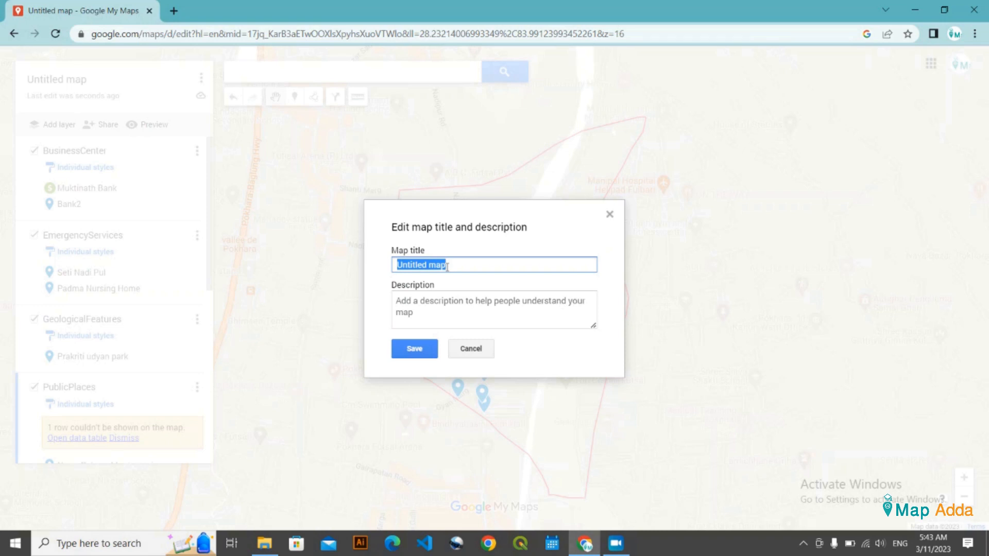
pyautogui.write('E')
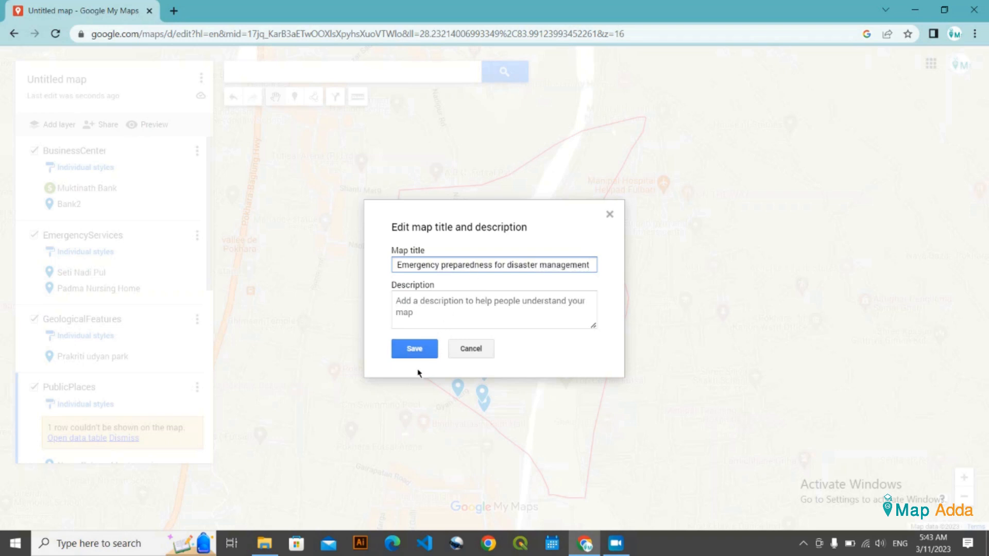
pyautogui.click(415, 349)
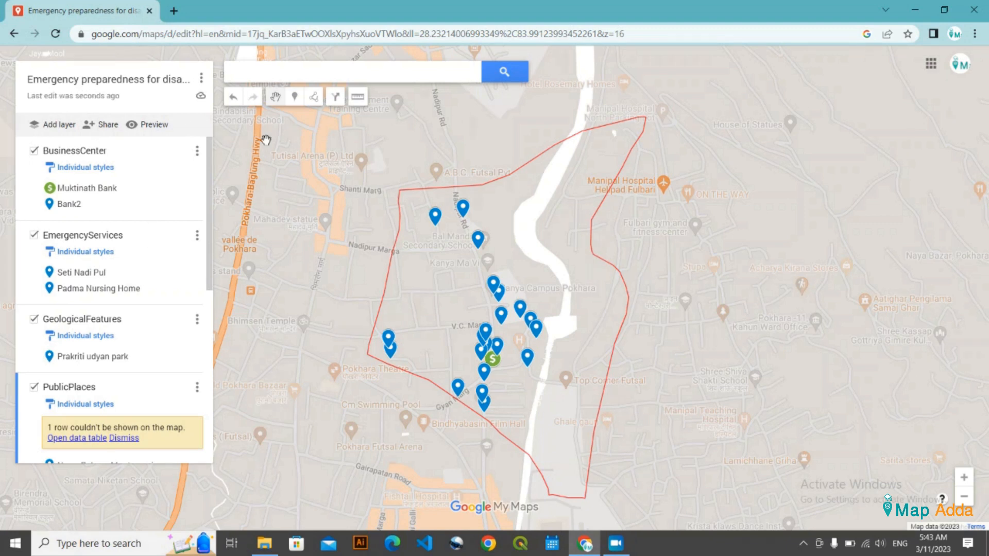
# Print the map as a PDF on A4 (21.0cm x 29.7cm) paper in portrait orientation
pyautogui.click(201, 79)
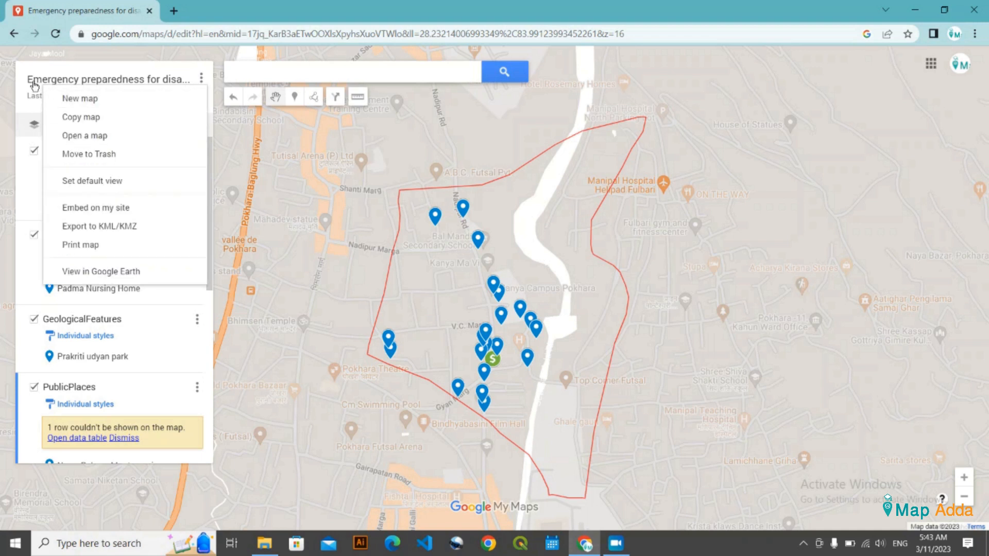
pyautogui.click(21, 92)
pyautogui.click(201, 79)
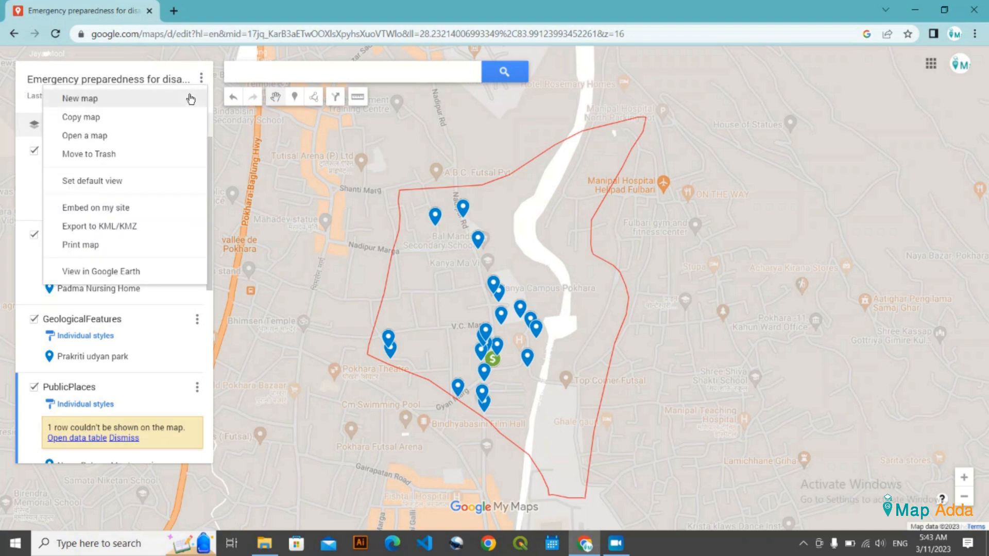
pyautogui.click(102, 252)
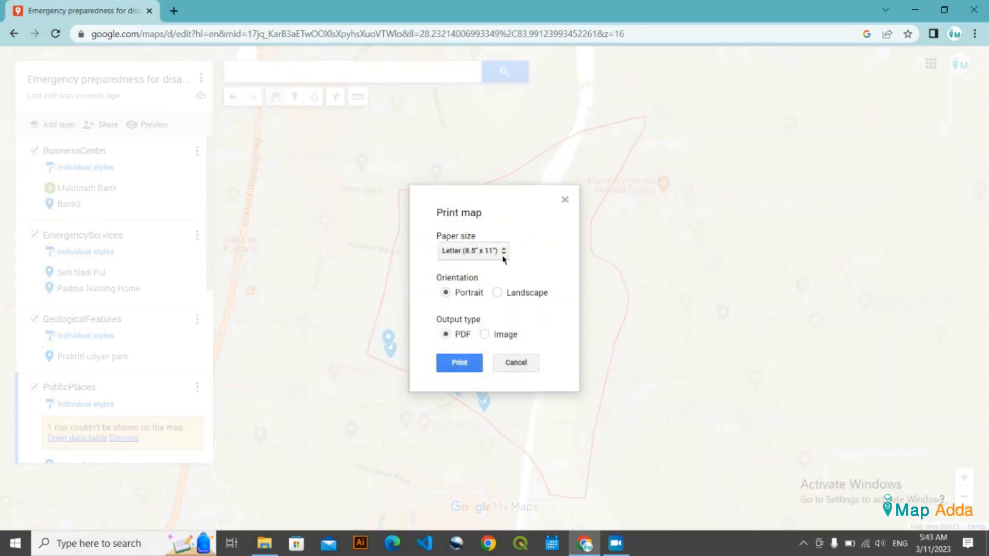
pyautogui.click(504, 257)
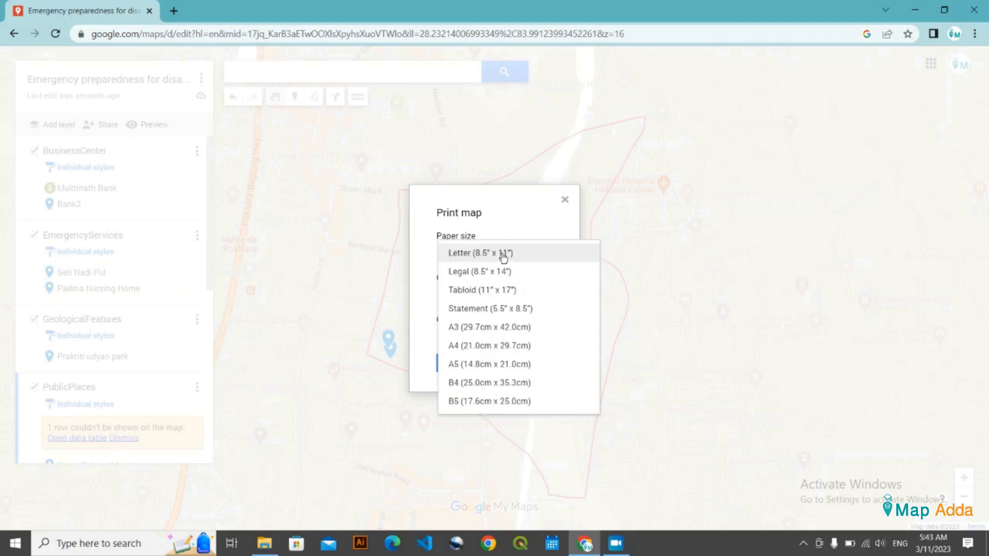
pyautogui.click(521, 234)
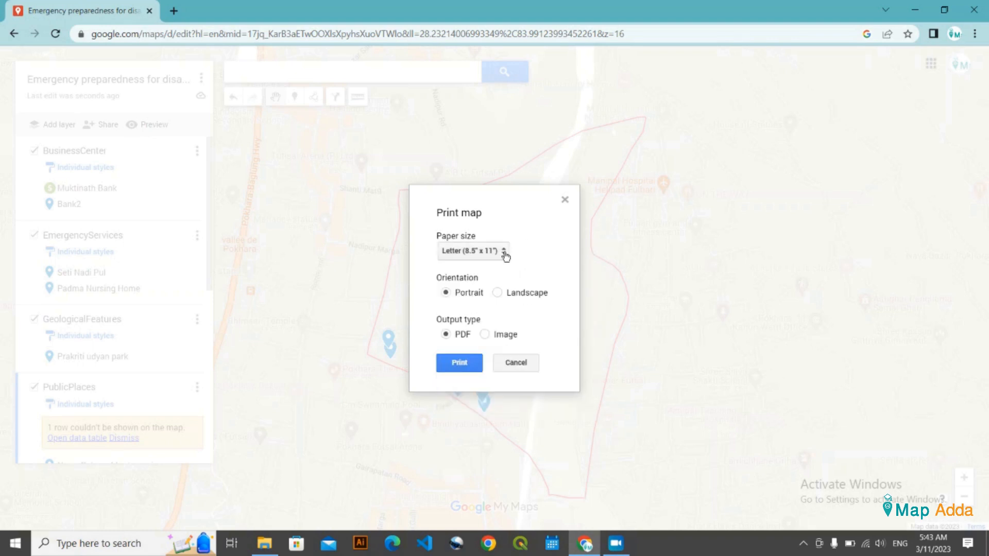
pyautogui.click(505, 256)
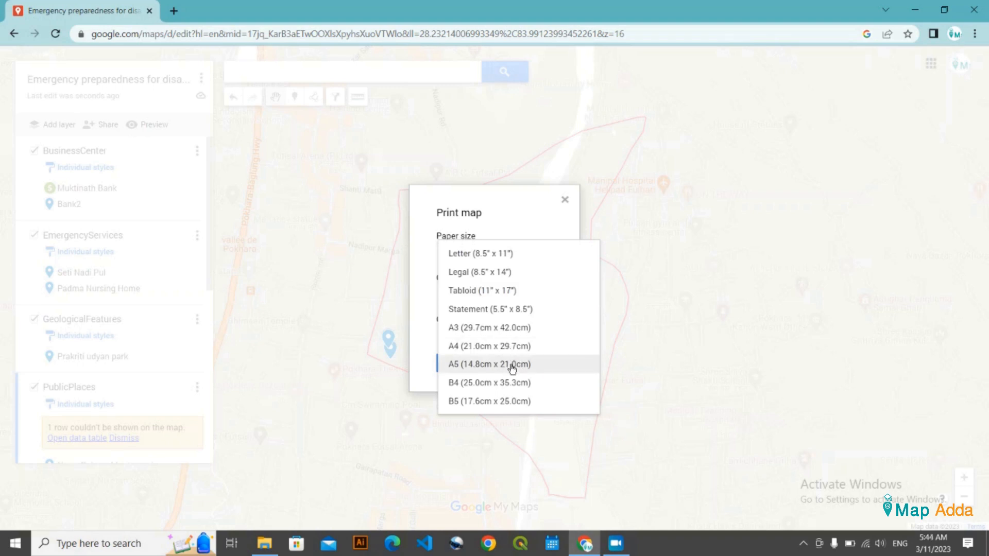
pyautogui.click(499, 345)
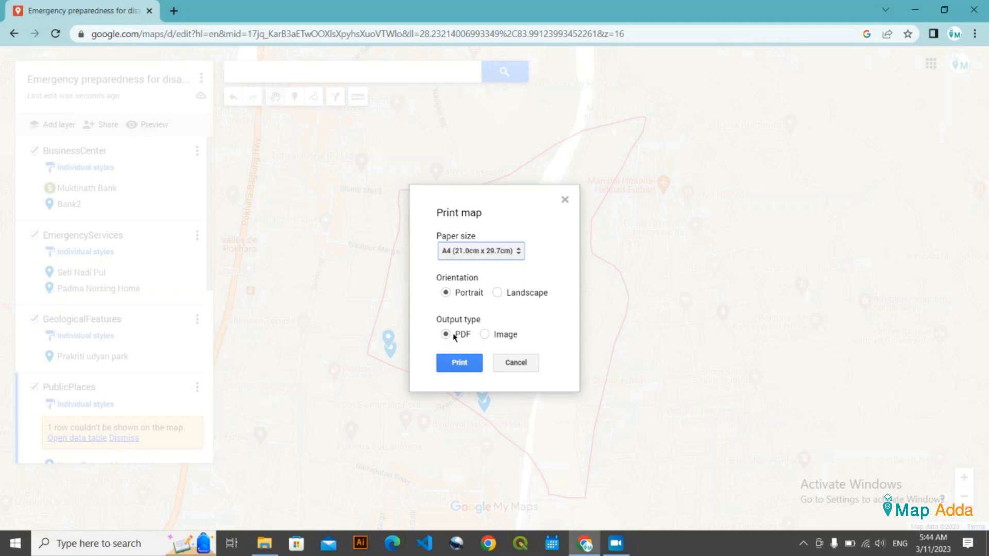
pyautogui.click(466, 362)
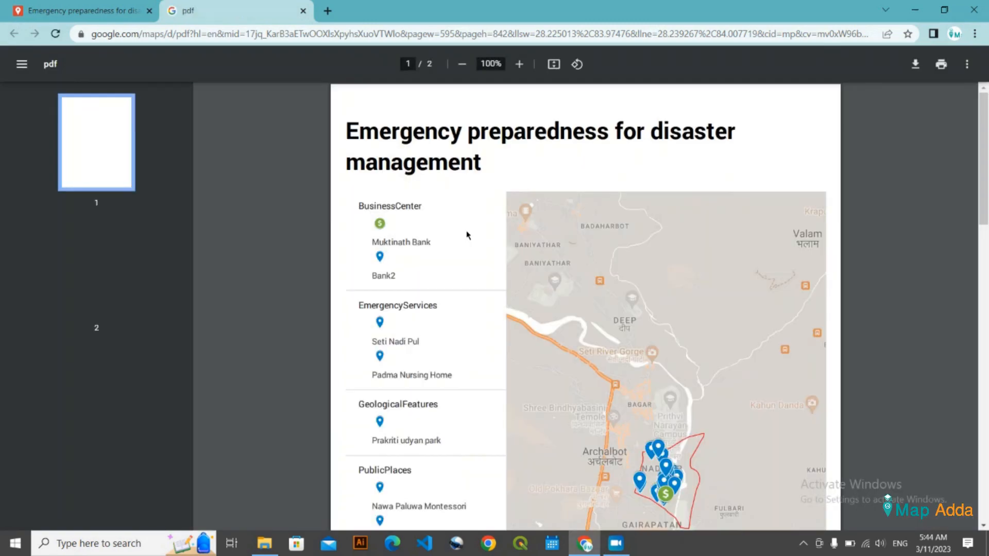
# Examine both pages of the generated map PDF, checking the title, layer legend and mapped ward area
pyautogui.scroll(-2, 566, 340)
pyautogui.scroll(-4, 567, 340)
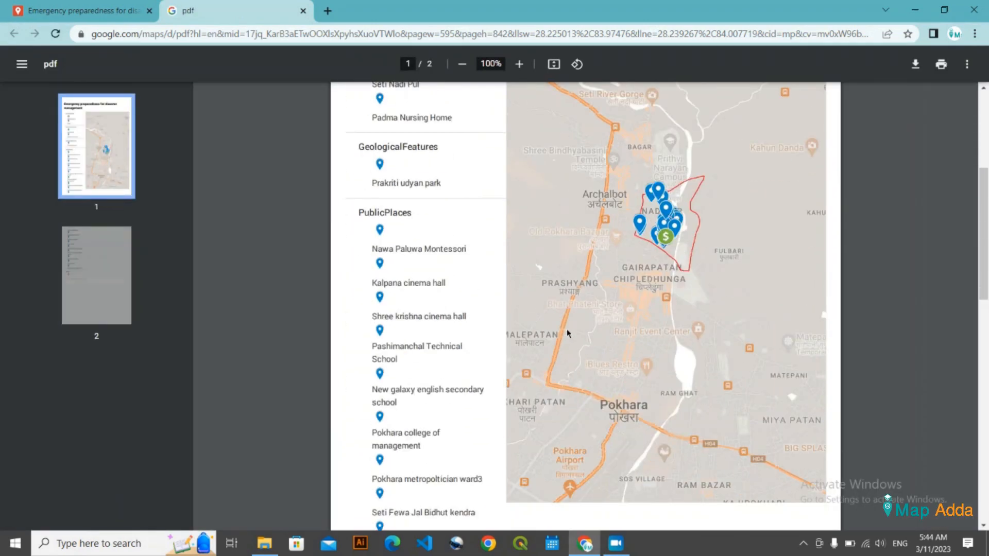
pyautogui.scroll(-14, 567, 334)
pyautogui.scroll(9, 567, 335)
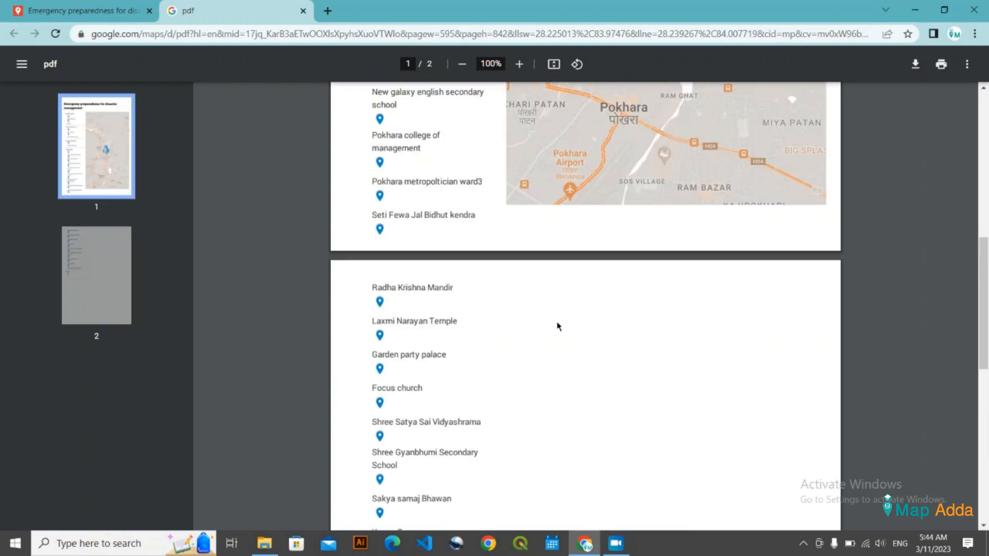
pyautogui.scroll(9, 558, 326)
pyautogui.scroll(2, 558, 326)
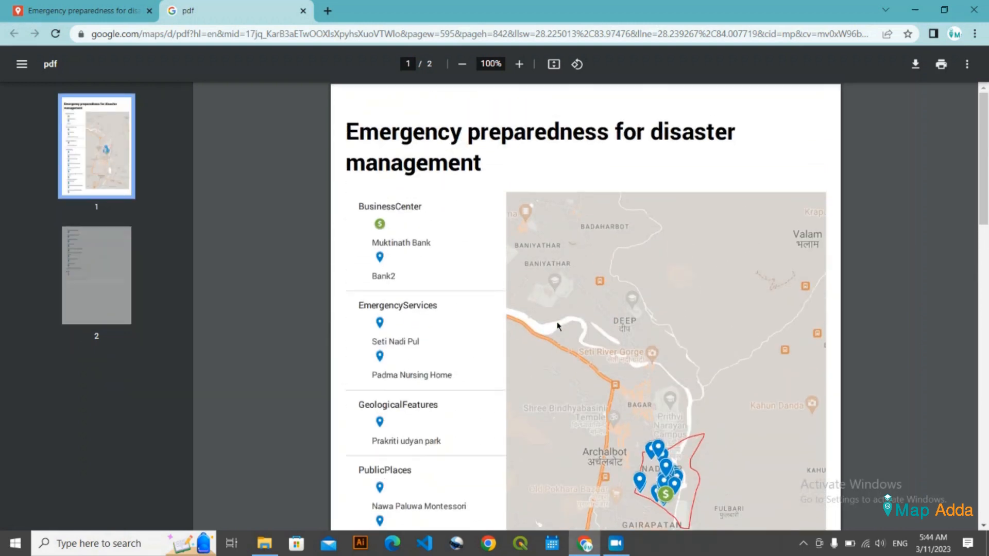
pyautogui.scroll(-6, 557, 327)
pyautogui.scroll(2, 598, 282)
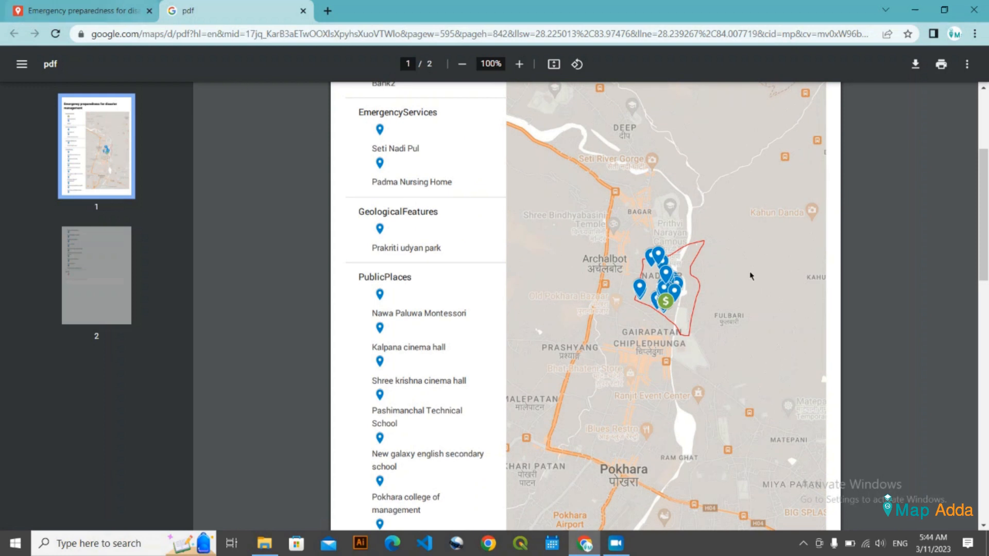
# Close the generated PDF and return to the map being edited
pyautogui.scroll(-1, 593, 291)
pyautogui.scroll(1, 593, 292)
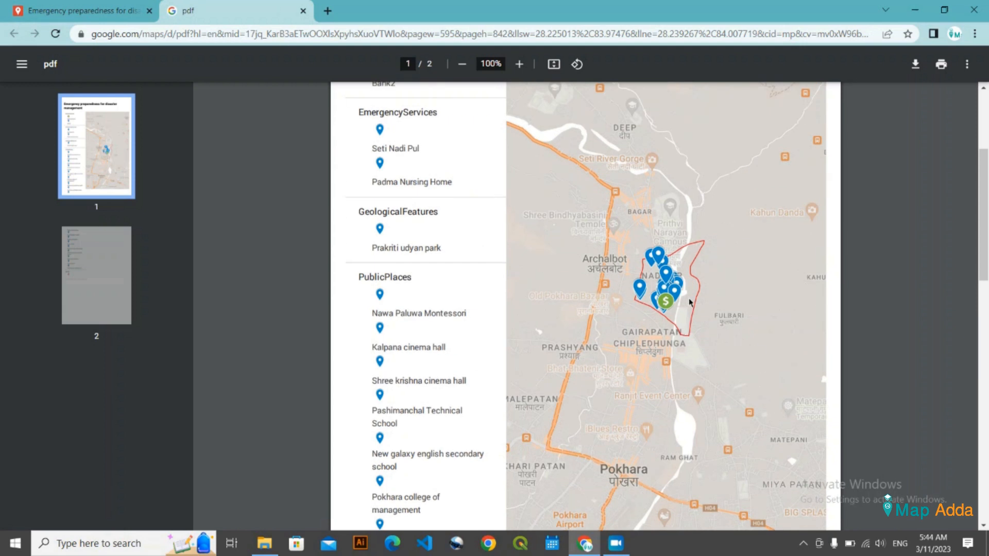
pyautogui.click(110, 9)
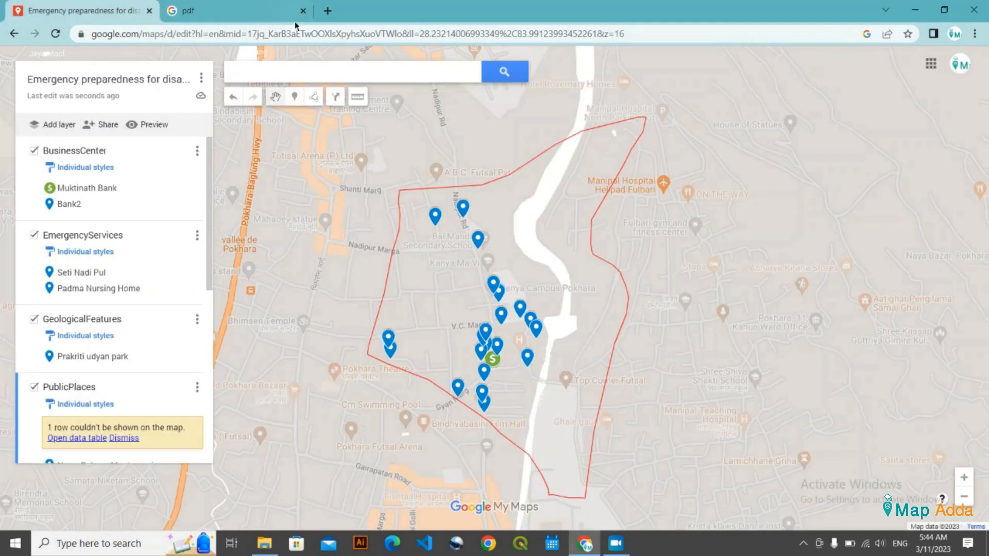
pyautogui.click(302, 11)
pyautogui.moveTo(420, 342); pyautogui.dragTo(373, 295)
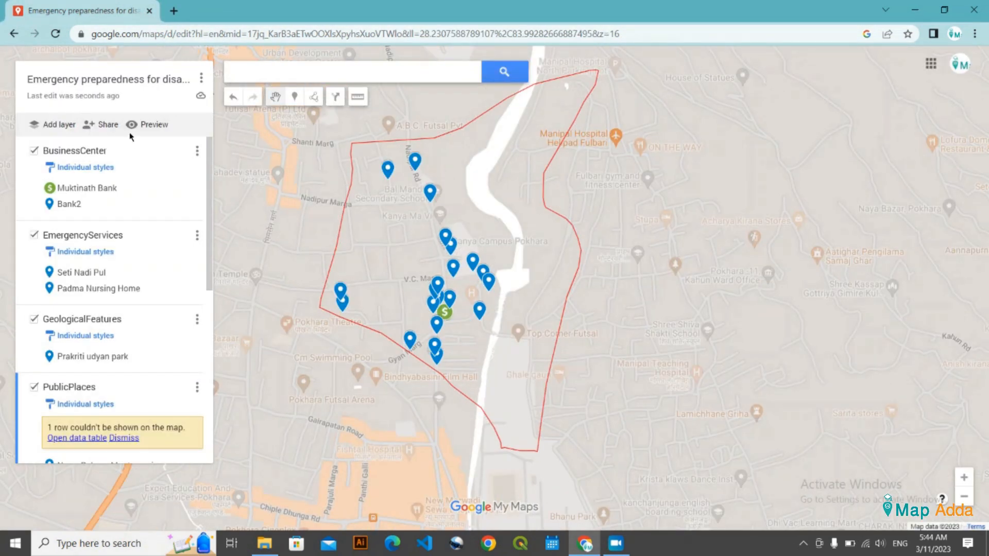
# Share the map so that anyone with the link can view it, reviewing its Drive sharing settings before finishing
pyautogui.click(95, 126)
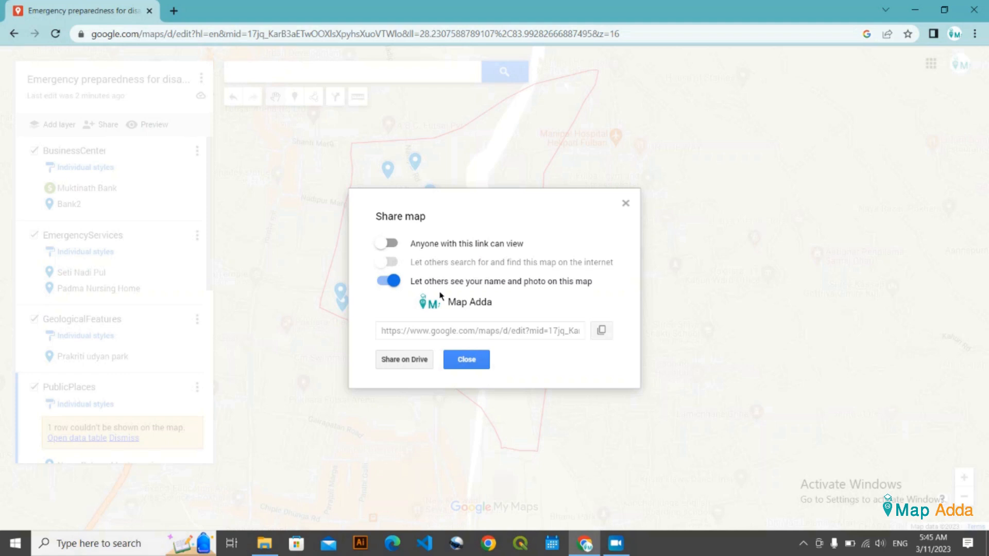
pyautogui.click(390, 244)
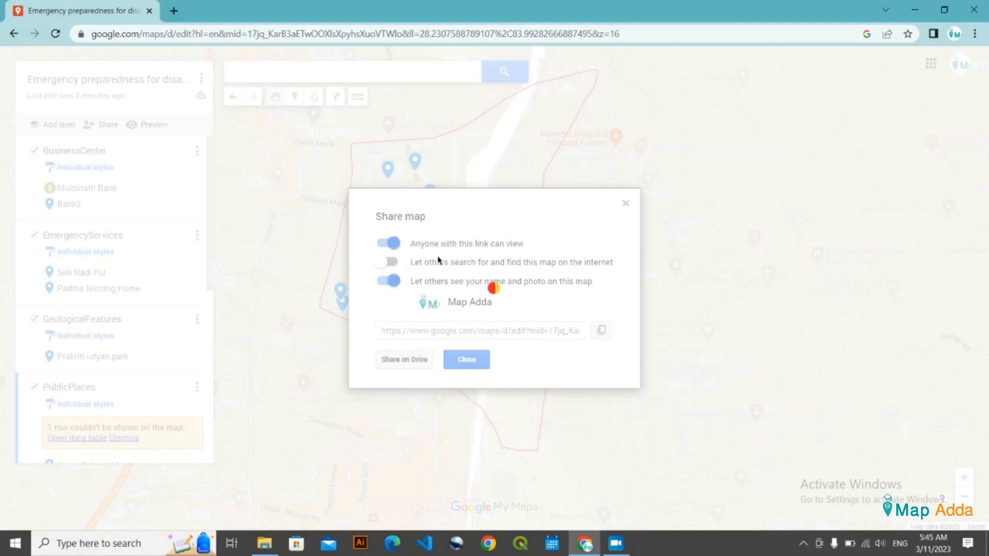
pyautogui.click(401, 360)
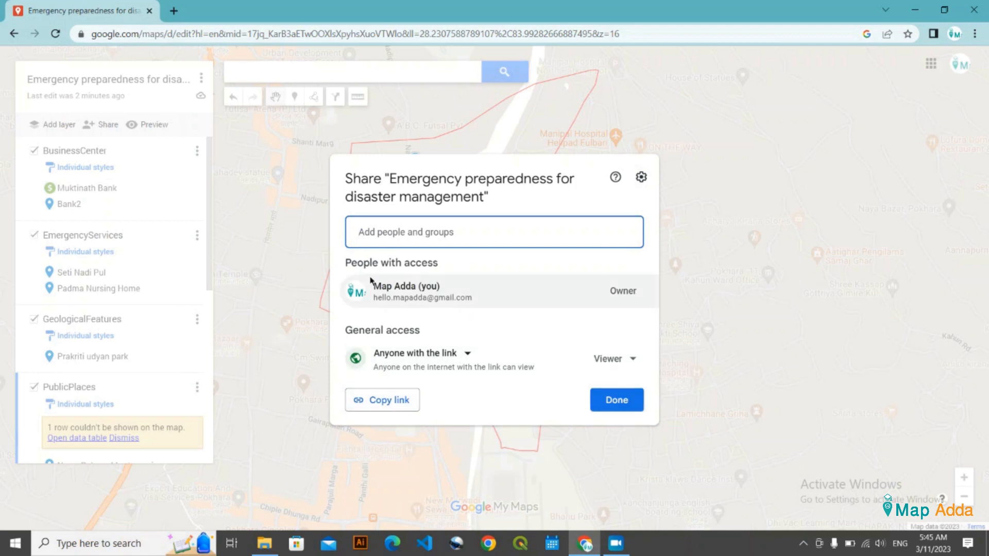
pyautogui.click(623, 411)
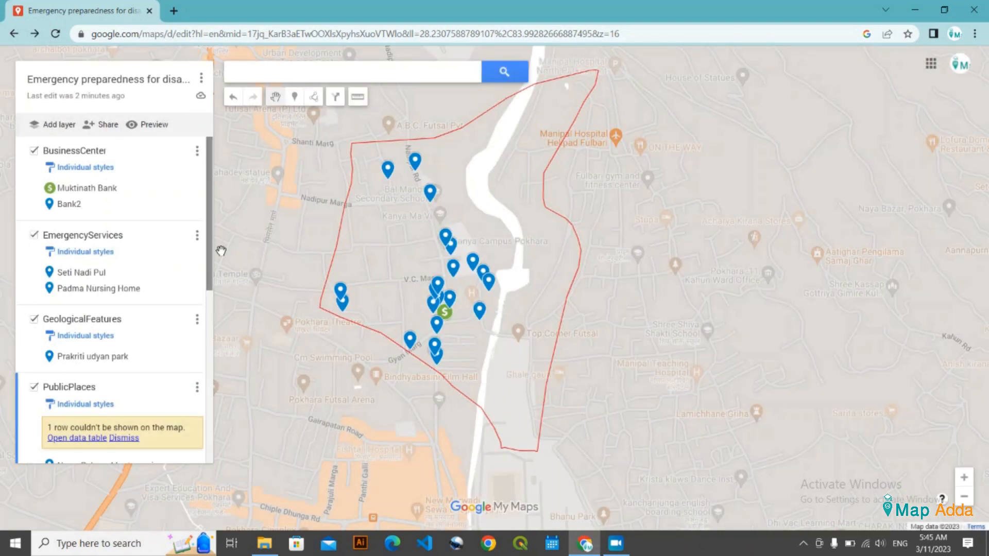
# Restyle the Bank2 marker in the BusinessCenter layer with the green dollar icon
pyautogui.moveTo(317, 252); pyautogui.dragTo(346, 253)
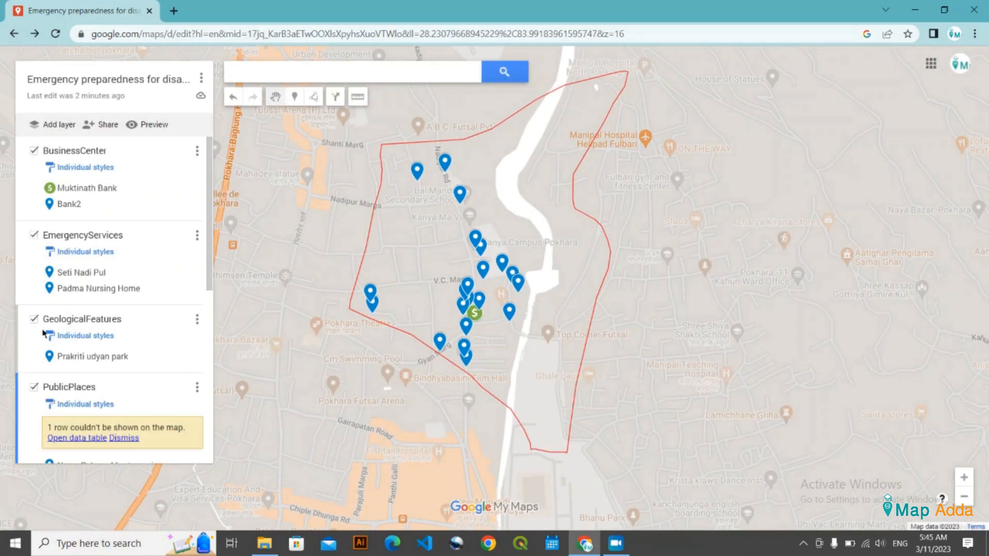
pyautogui.scroll(-5, 98, 354)
pyautogui.scroll(5, 97, 346)
pyautogui.scroll(1, 604, 244)
pyautogui.scroll(-1, 747, 287)
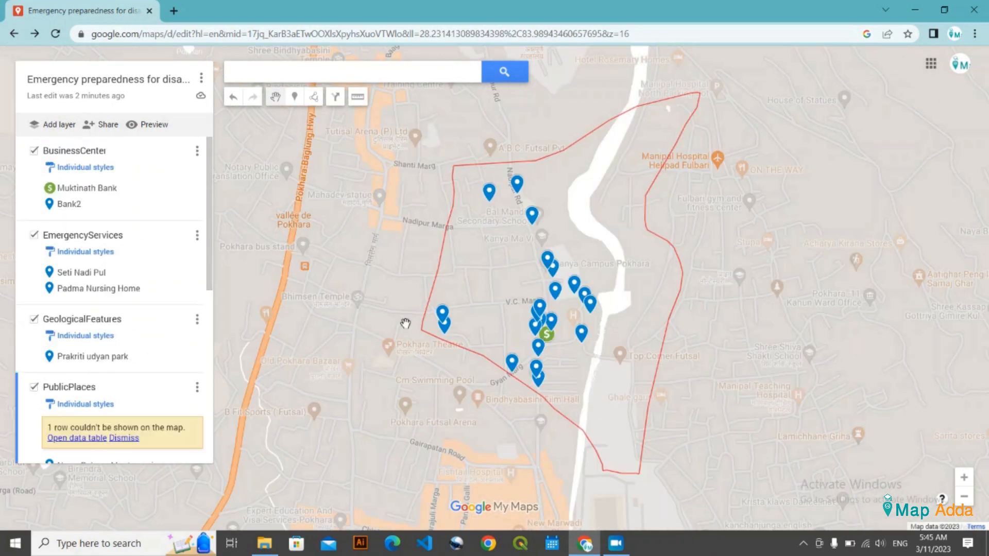
pyautogui.click(70, 204)
pyautogui.click(563, 319)
pyautogui.click(593, 405)
pyautogui.click(646, 319)
pyautogui.click(643, 318)
pyautogui.click(640, 102)
# Give the Padma Nursing Home marker the medical kit icon from the Crisis set and colour it red
pyautogui.click(551, 342)
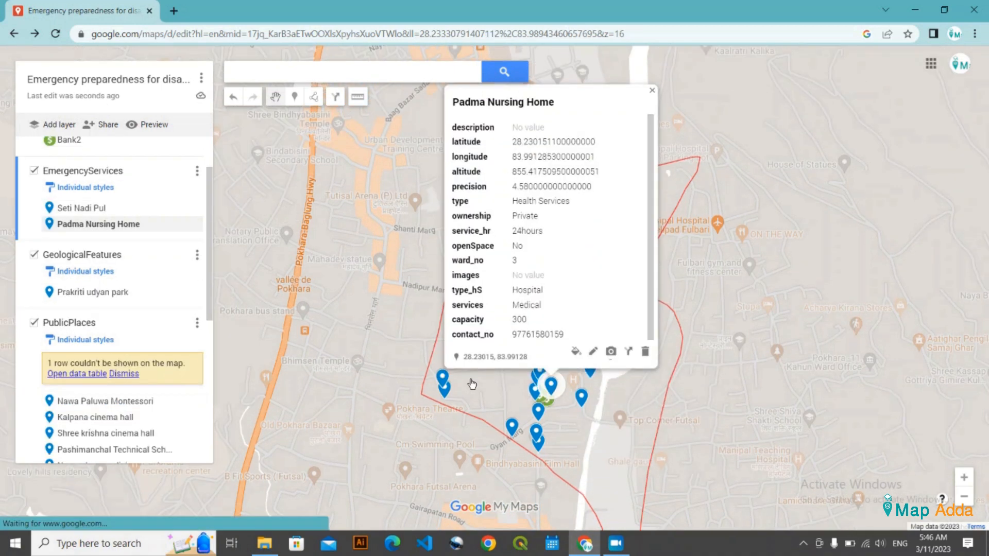
pyautogui.click(575, 351)
pyautogui.click(621, 467)
pyautogui.scroll(-5, 470, 274)
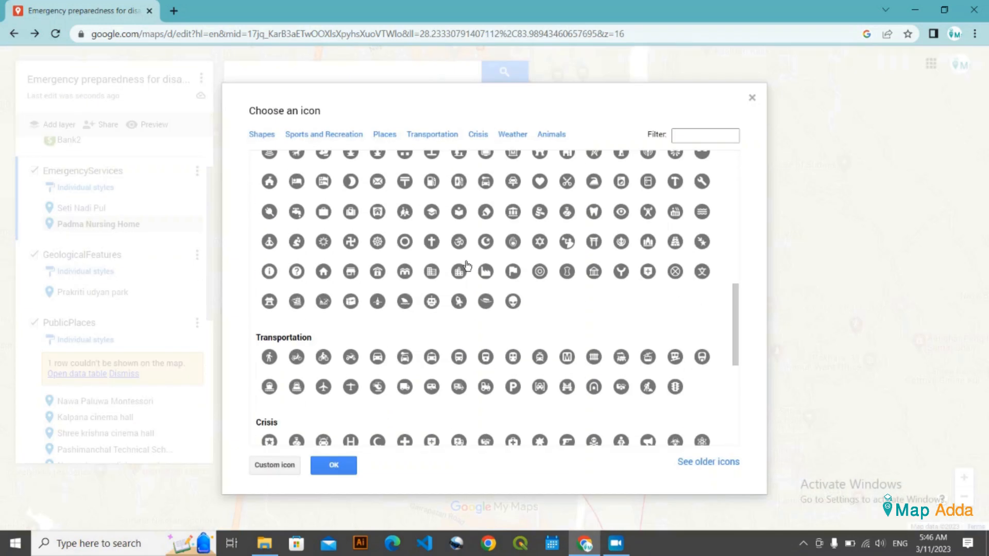
pyautogui.scroll(1, 471, 274)
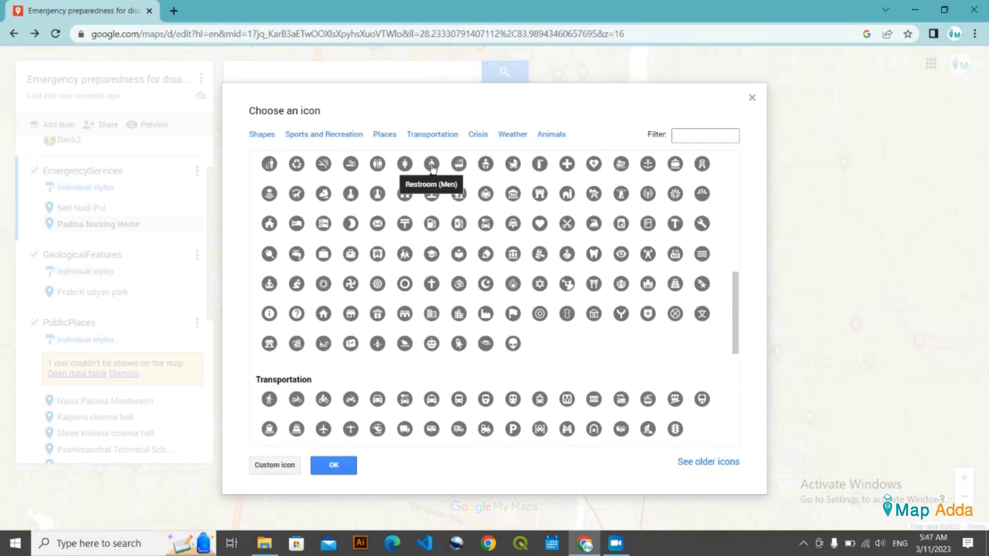
pyautogui.scroll(-4, 344, 311)
pyautogui.click(512, 228)
pyautogui.click(334, 465)
pyautogui.click(619, 352)
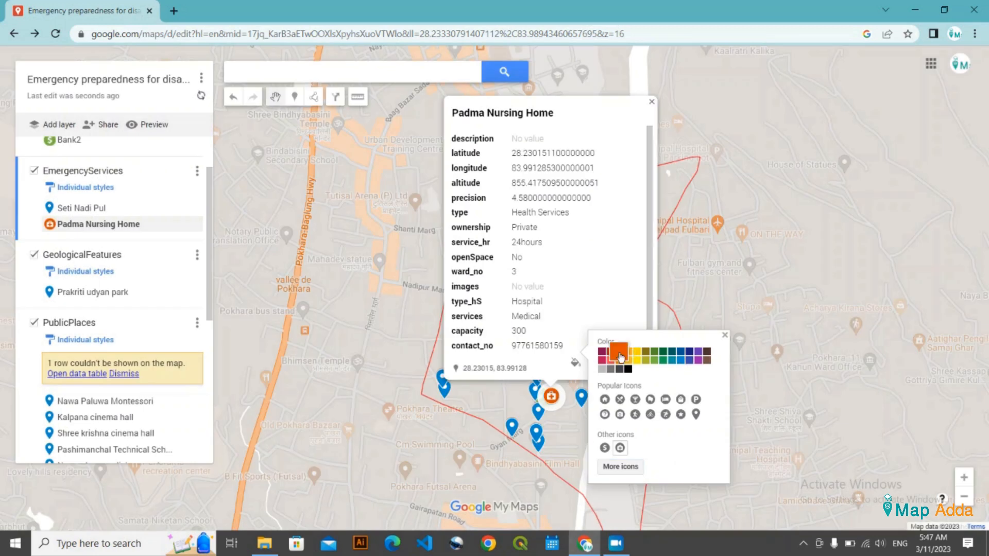
# Give the Nawa Paluwa Montessori marker the child icon from the Places set and colour it dark brown
pyautogui.click(105, 401)
pyautogui.click(514, 354)
pyautogui.click(458, 354)
pyautogui.click(515, 353)
pyautogui.click(543, 478)
pyautogui.scroll(-5, 345, 227)
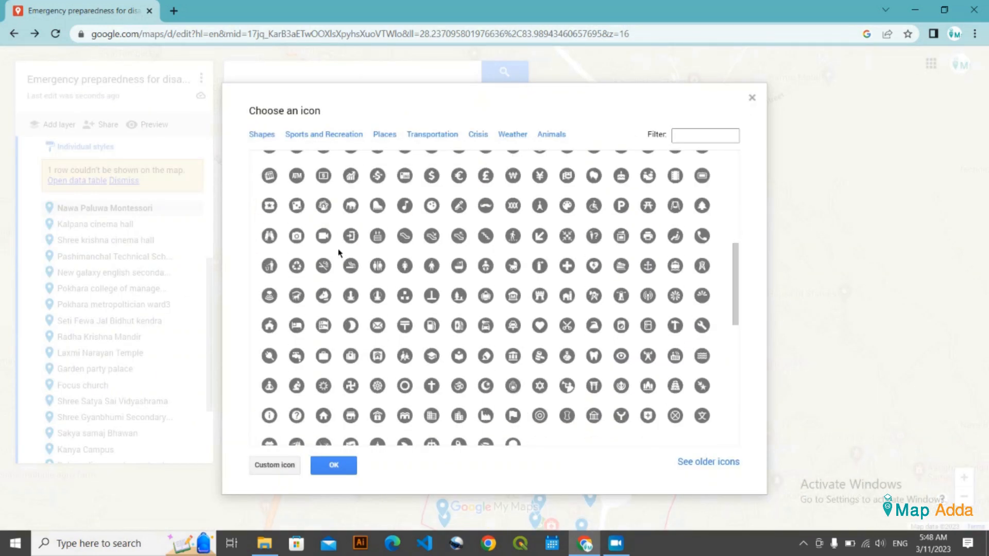
pyautogui.scroll(2, 339, 250)
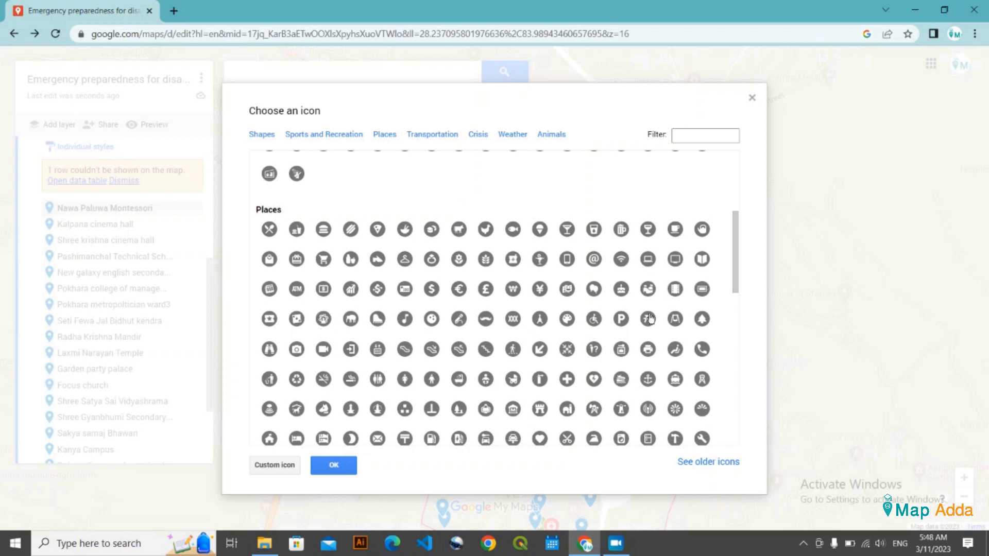
pyautogui.doubleClick(486, 379)
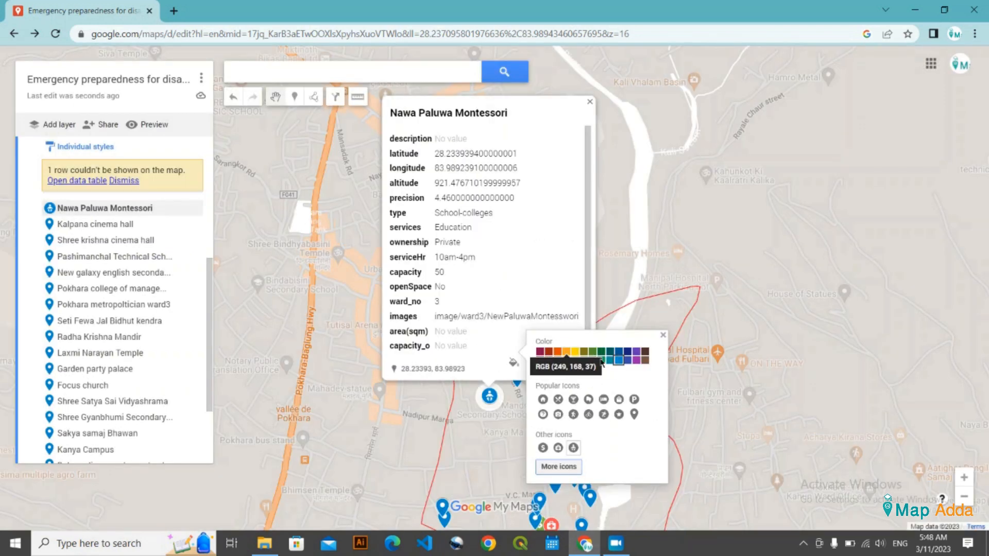
pyautogui.scroll(-1, 104, 321)
# Find a civic building style icon in the Places set and apply it to the Pokhara metropoltician ward3 marker
pyautogui.click(106, 240)
pyautogui.click(562, 447)
pyautogui.click(607, 424)
pyautogui.scroll(-2, 368, 423)
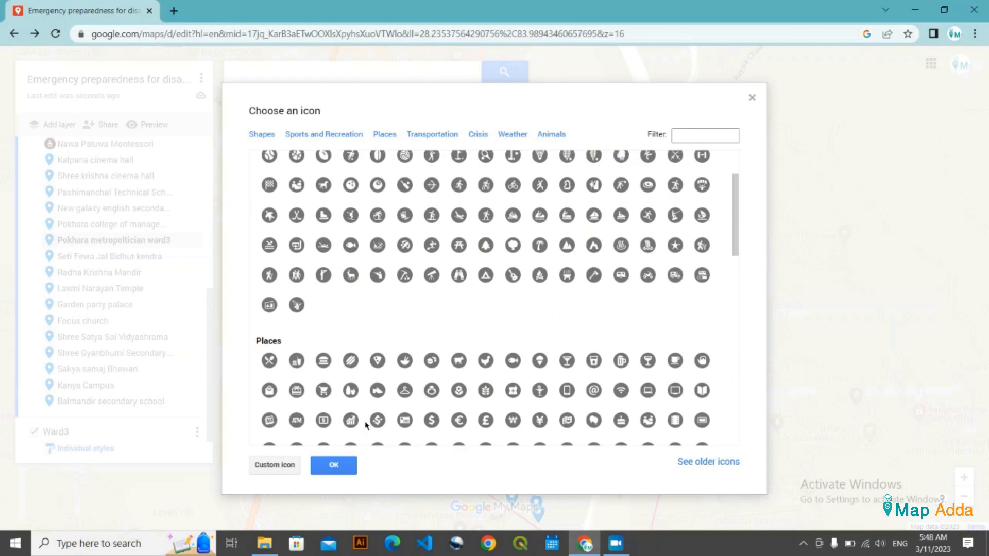
pyautogui.scroll(-1, 433, 385)
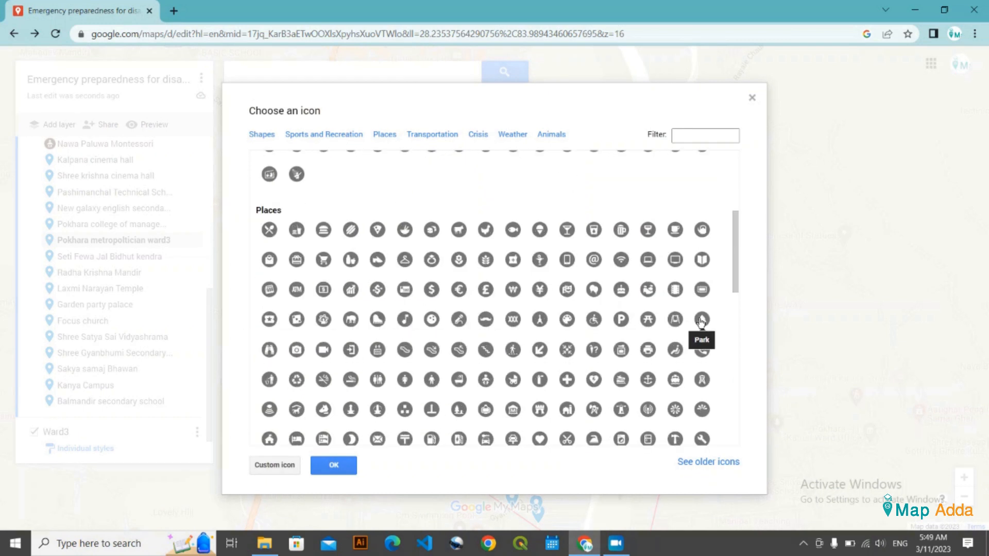
pyautogui.scroll(-1, 597, 322)
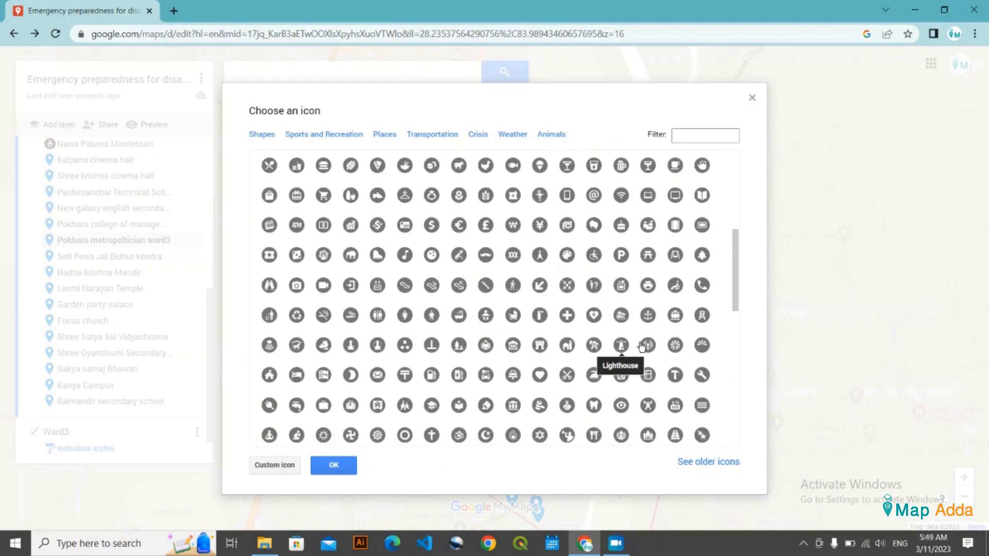
pyautogui.scroll(-5, 431, 304)
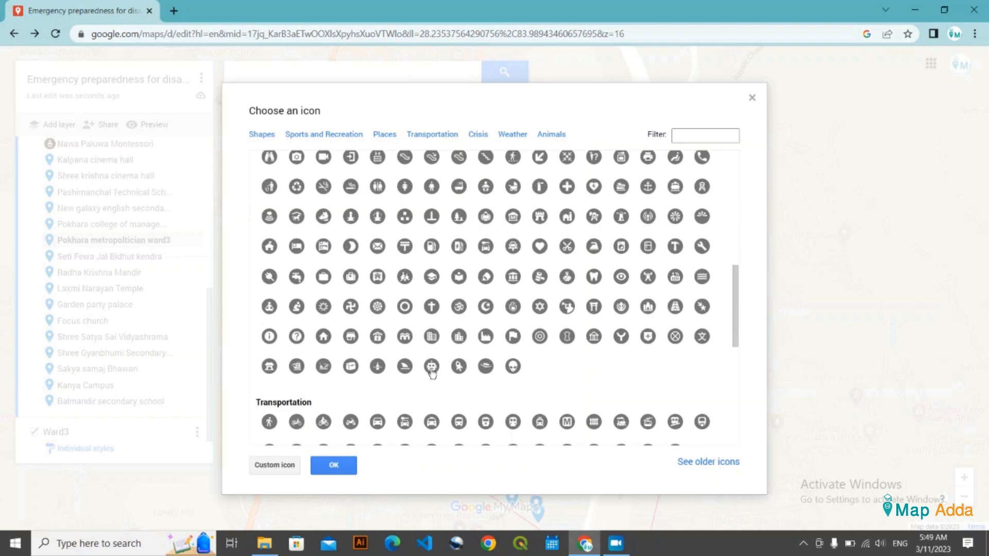
pyautogui.scroll(1, 650, 285)
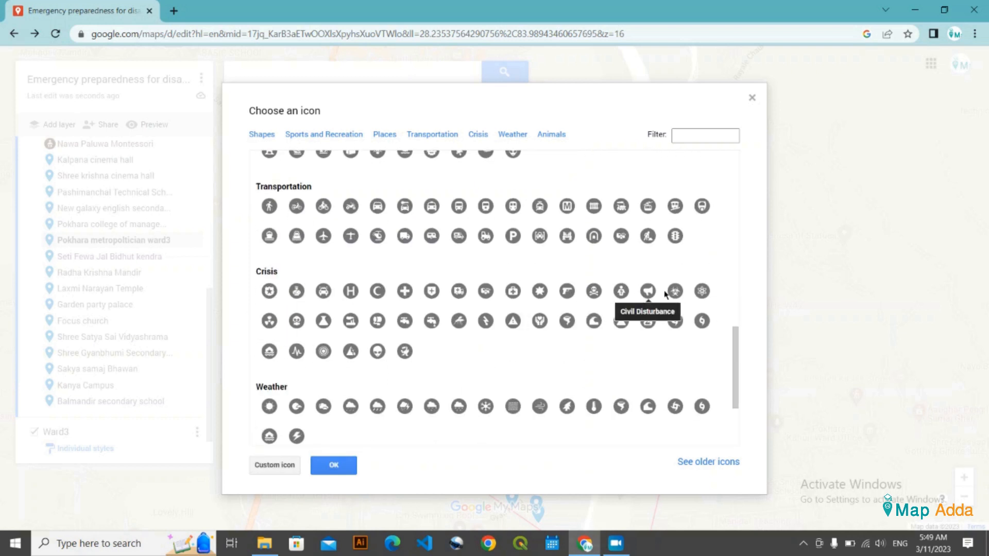
pyautogui.scroll(-2, 334, 293)
pyautogui.scroll(5, 349, 380)
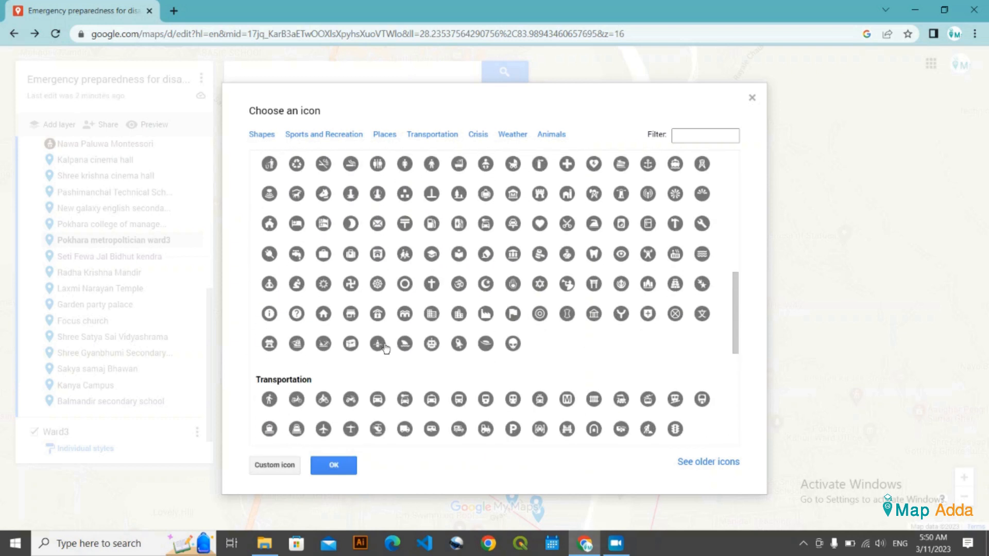
pyautogui.click(378, 313)
pyautogui.click(334, 465)
# Apply the Om symbol icon from the Places set to the Radha Krishna Mandir marker
pyautogui.click(103, 272)
pyautogui.click(609, 392)
pyautogui.click(654, 373)
pyautogui.scroll(-5, 356, 306)
pyautogui.scroll(-1, 360, 306)
pyautogui.click(458, 375)
pyautogui.click(333, 465)
# Restyle the Laxmi Narayan Temple marker with the Om icon in orange
pyautogui.click(100, 288)
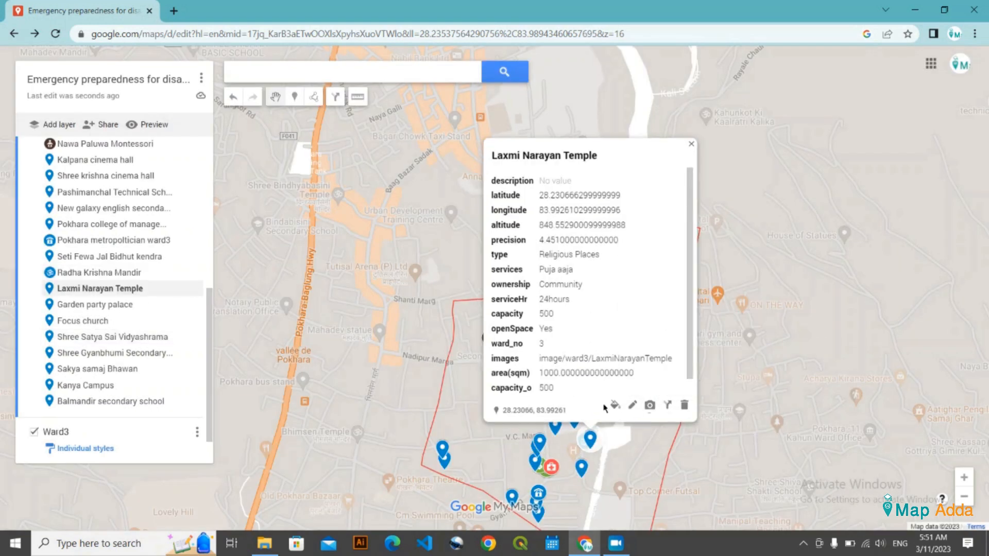
pyautogui.click(613, 405)
pyautogui.click(705, 363)
pyautogui.click(657, 276)
# Recolour the Radha Krishna Mandir marker orange
pyautogui.click(98, 272)
pyautogui.click(613, 410)
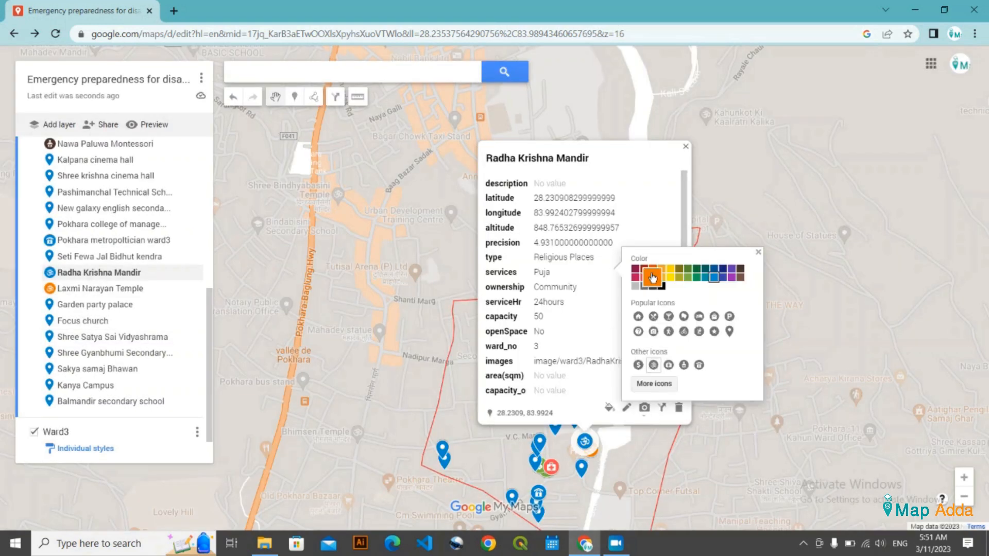
pyautogui.click(657, 273)
# Give the Focus church marker the Christian cross icon and colour it dark brown
pyautogui.click(83, 320)
pyautogui.click(570, 412)
pyautogui.click(607, 390)
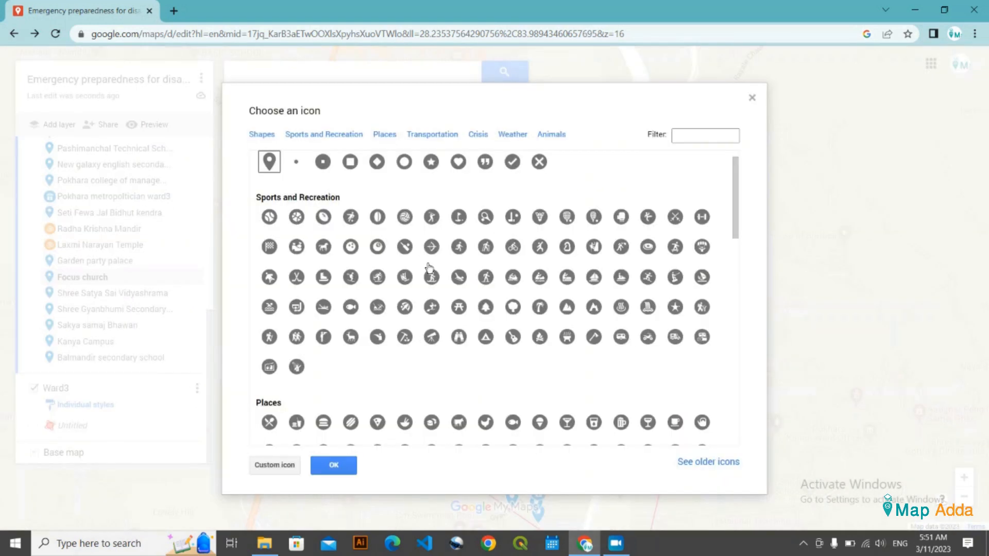
pyautogui.scroll(-6, 425, 353)
pyautogui.click(431, 241)
pyautogui.click(334, 465)
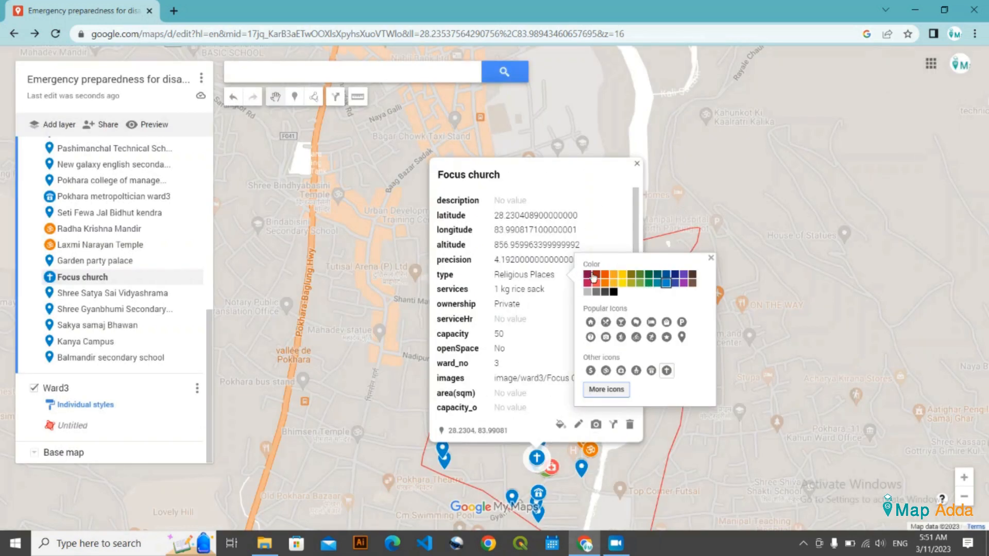
# Give the Shree Gyanbhumi Secondary School marker the two-person icon in dark brown
pyautogui.click(109, 309)
pyautogui.click(580, 392)
pyautogui.click(624, 368)
pyautogui.scroll(-5, 400, 389)
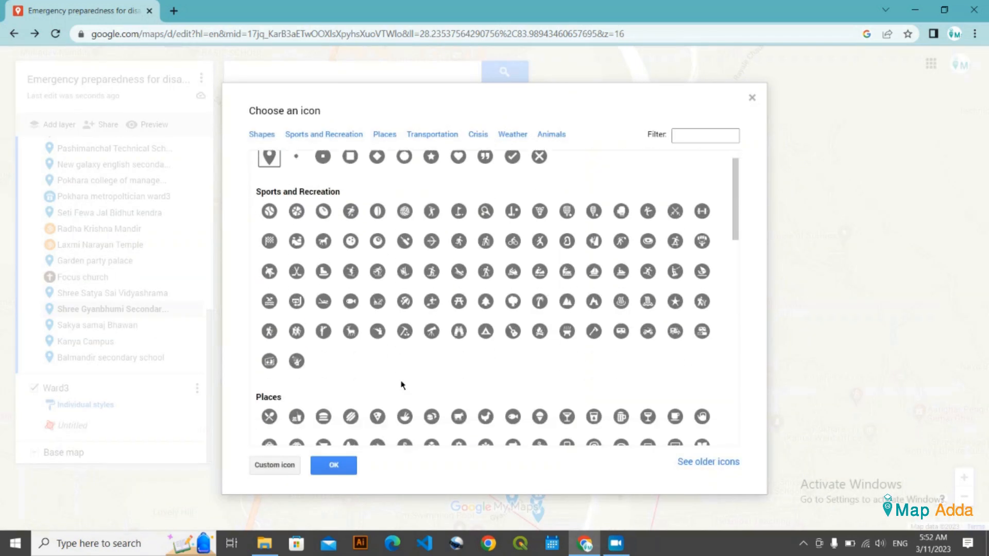
pyautogui.click(484, 425)
pyautogui.click(334, 465)
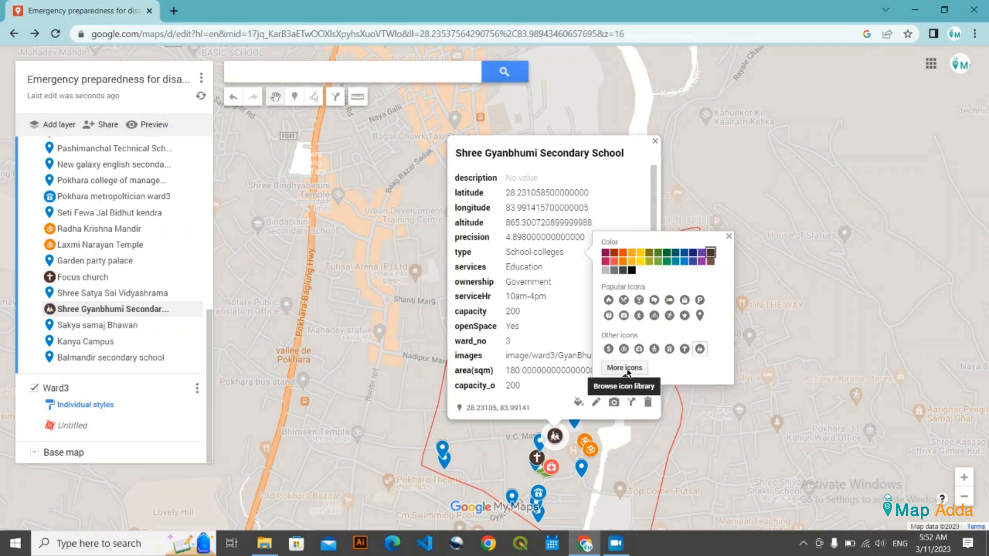
# Restyle the Balmandir secondary school marker with the two-person icon in dark brown
pyautogui.click(108, 358)
pyautogui.click(560, 354)
pyautogui.click(675, 449)
pyautogui.click(687, 353)
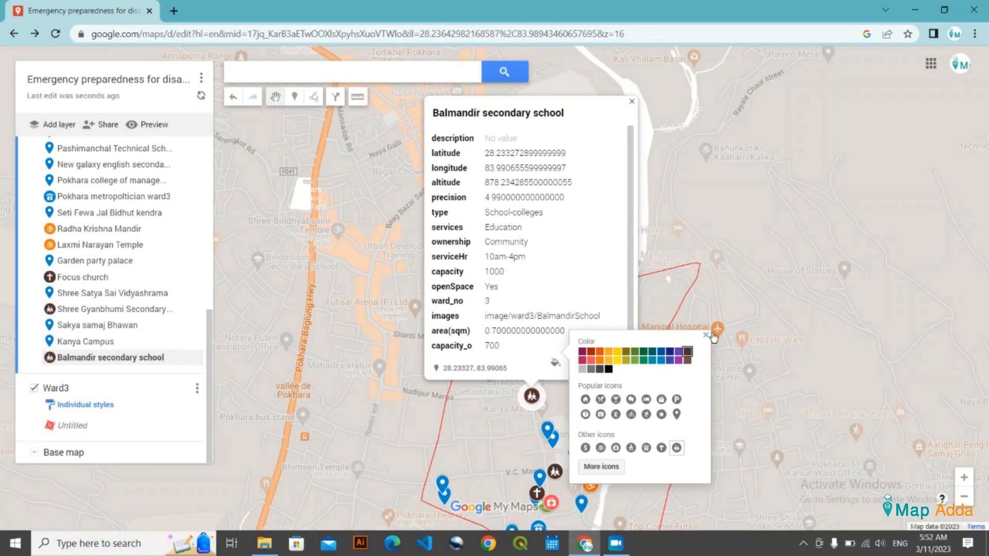
pyautogui.click(707, 336)
# Apply the two-person icon from the Places set to the Kanya Campus marker and colour it dark brown
pyautogui.click(50, 341)
pyautogui.click(573, 396)
pyautogui.click(617, 372)
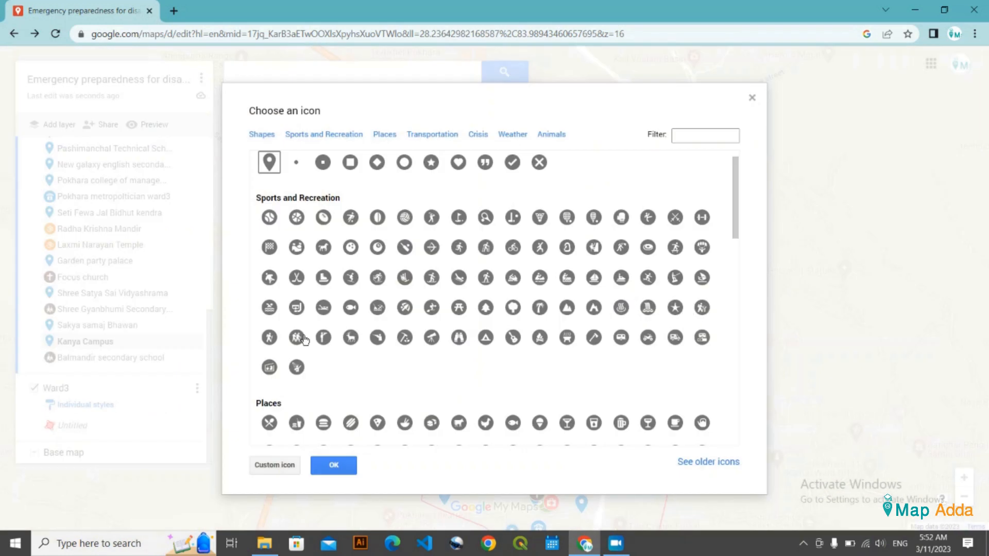
pyautogui.scroll(-10, 484, 380)
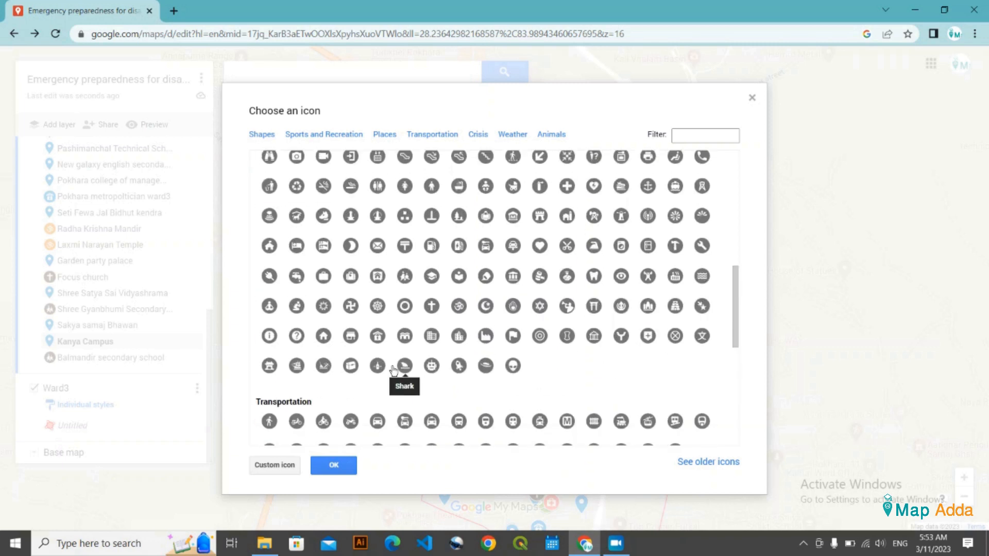
pyautogui.scroll(3, 471, 308)
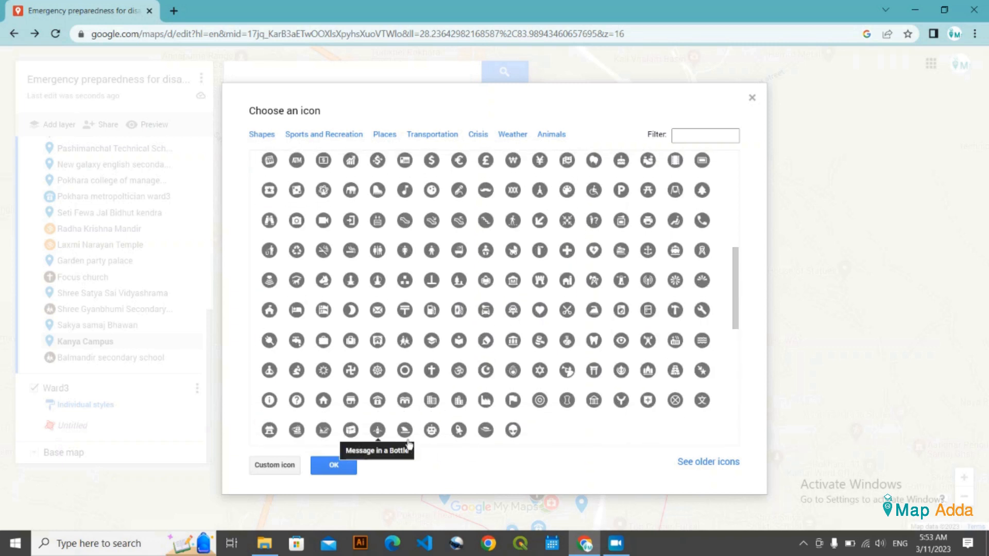
pyautogui.click(405, 340)
pyautogui.click(333, 465)
pyautogui.click(704, 265)
pyautogui.click(91, 343)
pyautogui.moveTo(395, 495); pyautogui.dragTo(404, 336)
pyautogui.scroll(1, 404, 336)
pyautogui.scroll(-1, 404, 336)
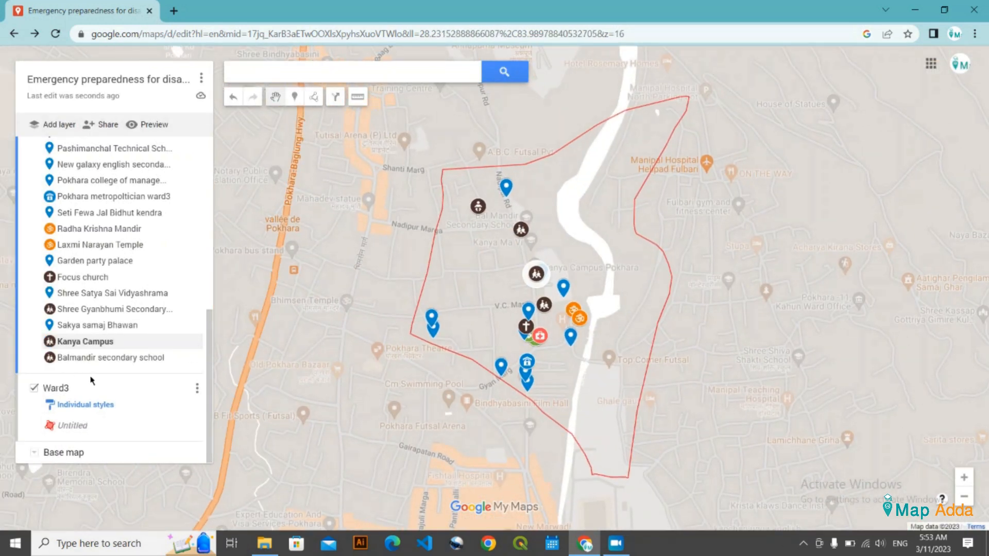
# Colour the Pashimanchal Technical School marker dark brown and give it the two-person icon from the Places set
pyautogui.scroll(3, 98, 371)
pyautogui.click(114, 256)
pyautogui.click(462, 351)
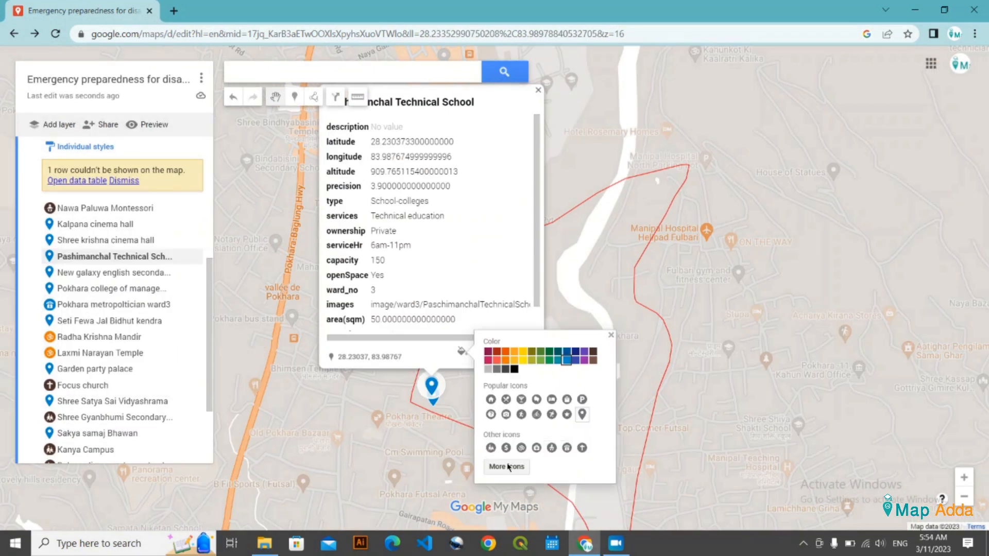
pyautogui.click(593, 352)
pyautogui.click(507, 467)
pyautogui.scroll(-7, 435, 295)
pyautogui.click(405, 276)
pyautogui.click(348, 464)
pyautogui.scroll(-2, 103, 349)
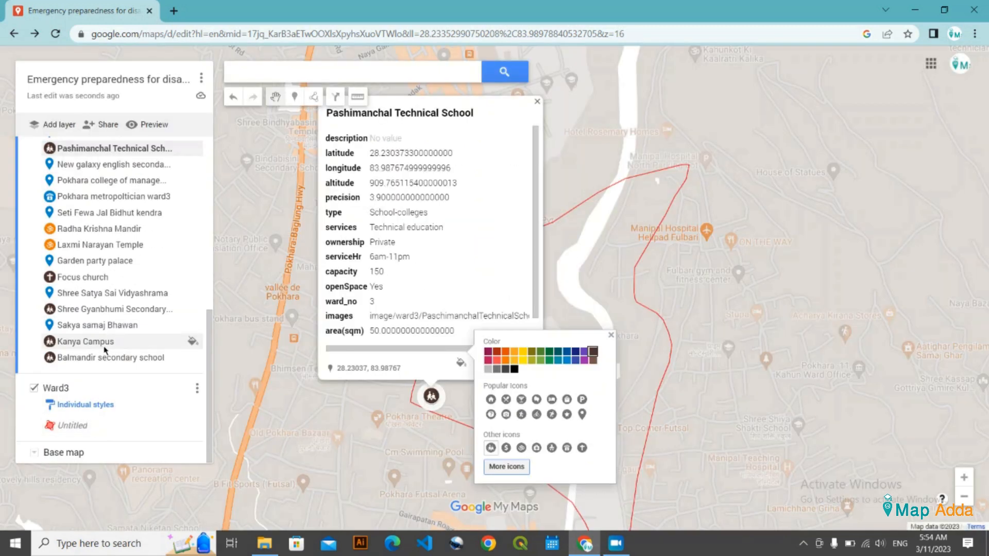
# Give the Shree Satya Sai Vidyashrama marker the two-person icon from the Places set and colour it dark brown
pyautogui.scroll(1, 139, 356)
pyautogui.click(167, 358)
pyautogui.click(555, 352)
pyautogui.click(599, 467)
pyautogui.scroll(-8, 477, 317)
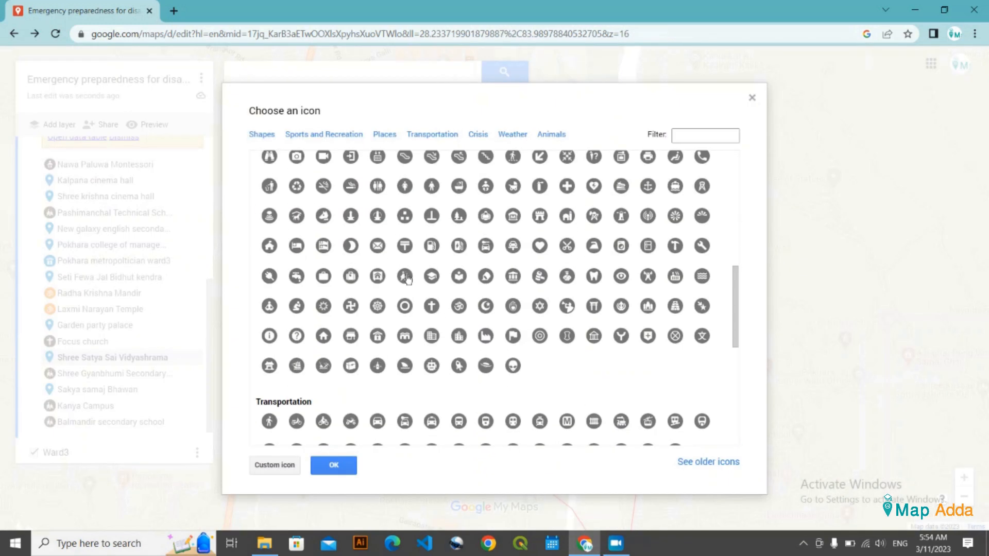
pyautogui.scroll(1, 446, 320)
pyautogui.click(405, 340)
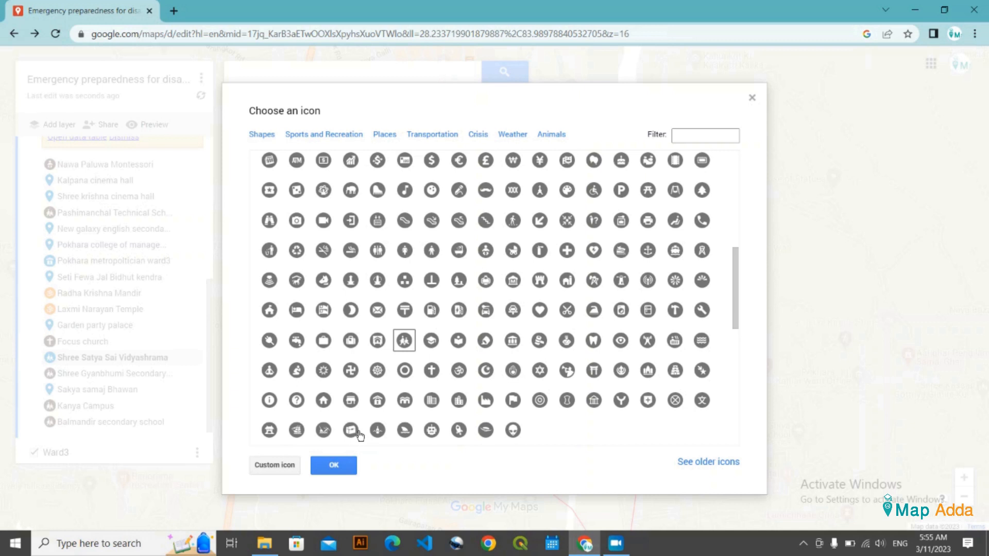
pyautogui.click(343, 462)
pyautogui.click(684, 352)
# Restyle the Pokhara college of management marker with the graduation cap icon in dark brown
pyautogui.click(174, 246)
pyautogui.click(555, 420)
pyautogui.click(601, 394)
pyautogui.scroll(-8, 412, 288)
pyautogui.click(409, 246)
pyautogui.click(335, 465)
pyautogui.click(684, 275)
# Apply the two-person icon to the New galaxy english secondary school marker and colour it dark brown
pyautogui.scroll(1, 119, 304)
pyautogui.click(119, 299)
pyautogui.click(565, 423)
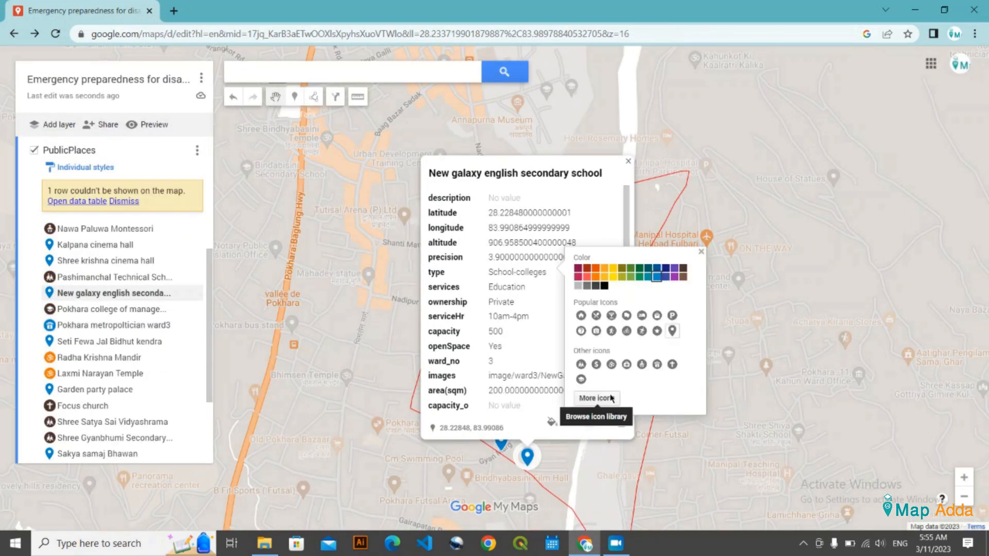
pyautogui.click(598, 398)
pyautogui.scroll(-8, 454, 316)
pyautogui.click(404, 275)
pyautogui.click(343, 464)
pyautogui.click(682, 268)
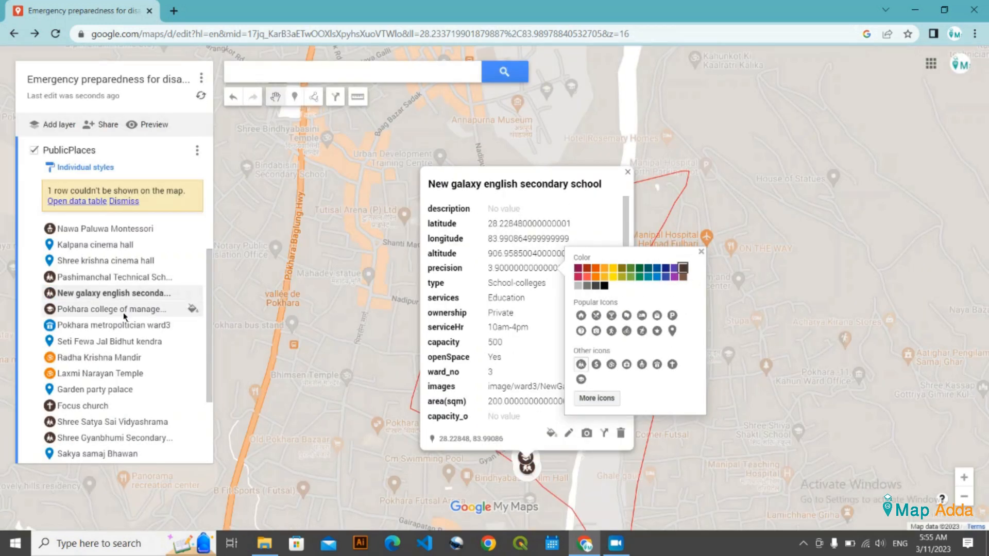
# Replace the Shree krishna cinema hall marker's default pin with an icon from the Places set
pyautogui.scroll(1, 125, 315)
pyautogui.click(124, 324)
pyautogui.click(526, 407)
pyautogui.click(566, 383)
pyautogui.scroll(-5, 328, 310)
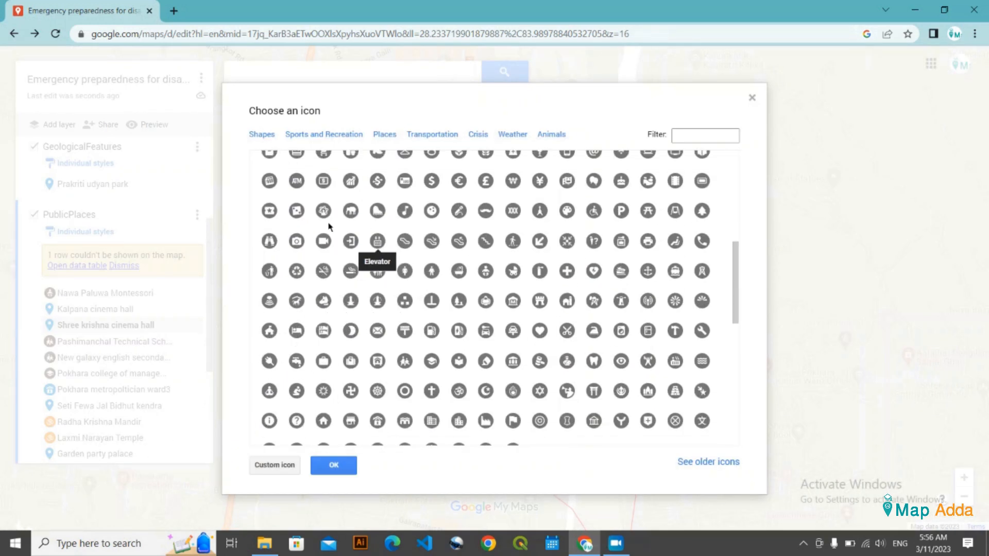
pyautogui.scroll(1, 379, 243)
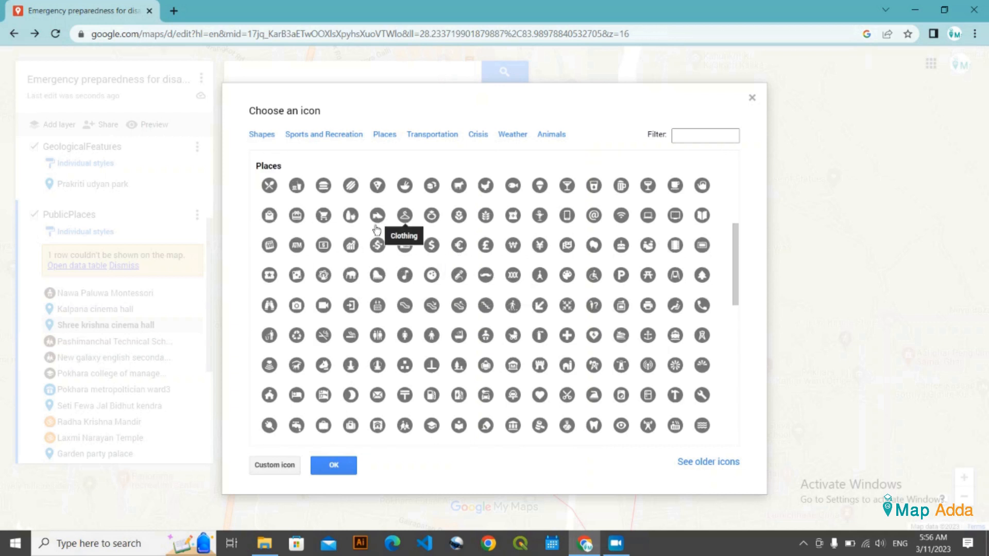
pyautogui.scroll(-5, 347, 385)
pyautogui.scroll(3, 351, 371)
pyautogui.click(323, 266)
pyautogui.click(334, 465)
# Examine the styled markers within the ward boundary and compare them with the entries in the layer list
pyautogui.scroll(-2, 415, 444)
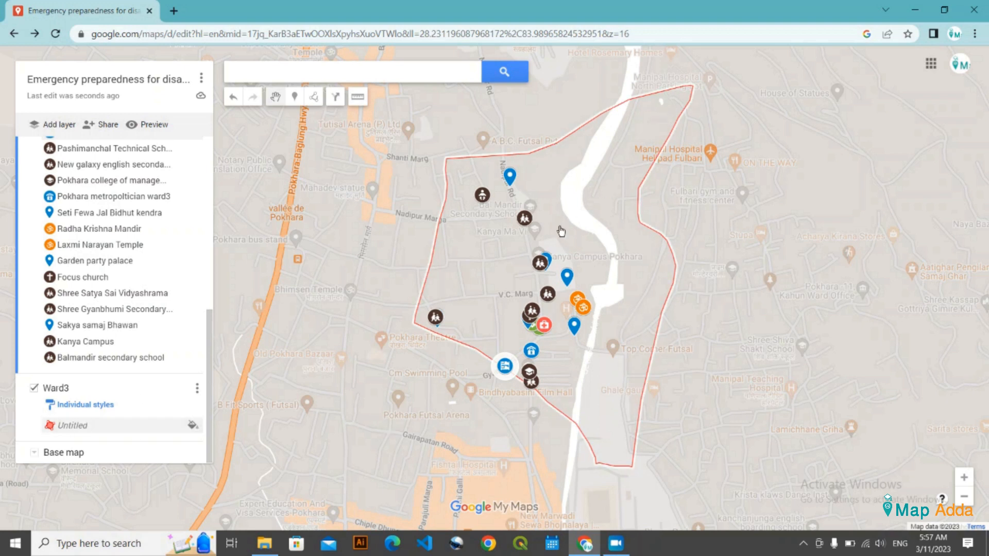
pyautogui.scroll(1, 573, 282)
pyautogui.scroll(-1, 409, 399)
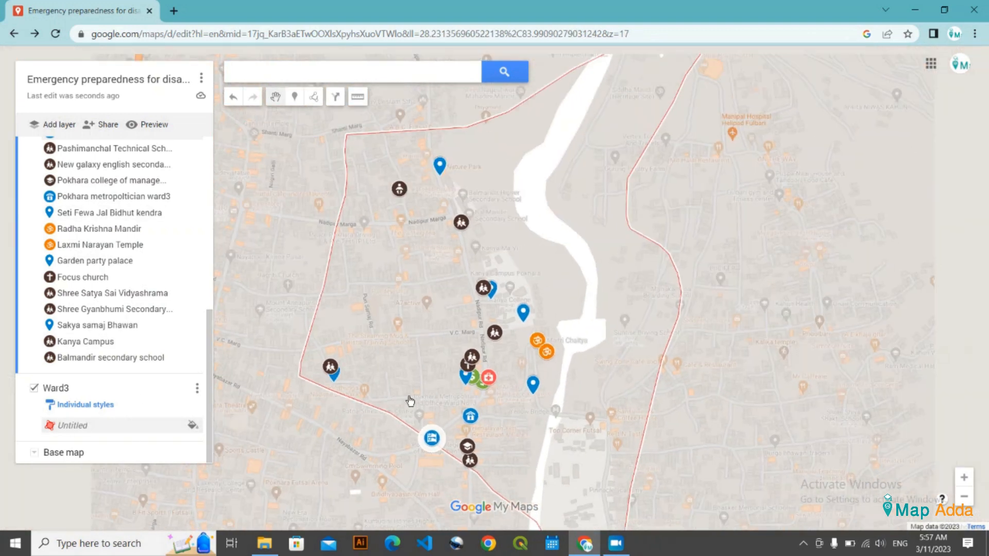
pyautogui.scroll(1, 445, 393)
pyautogui.moveTo(433, 382); pyautogui.dragTo(483, 458)
pyautogui.moveTo(417, 407); pyautogui.dragTo(386, 324)
pyautogui.scroll(-1, 571, 448)
pyautogui.scroll(1, 45, 333)
pyautogui.scroll(5, 46, 332)
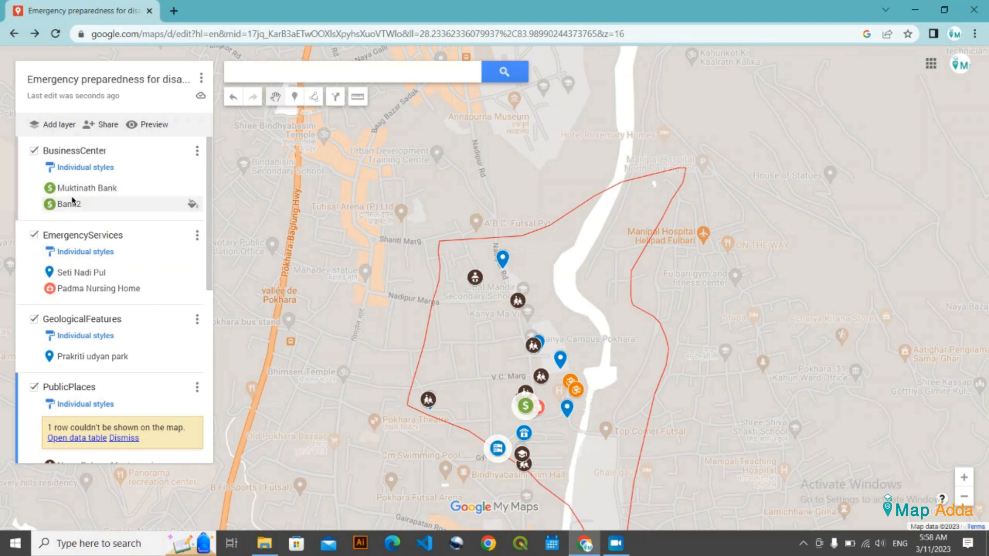
pyautogui.scroll(-6, 95, 301)
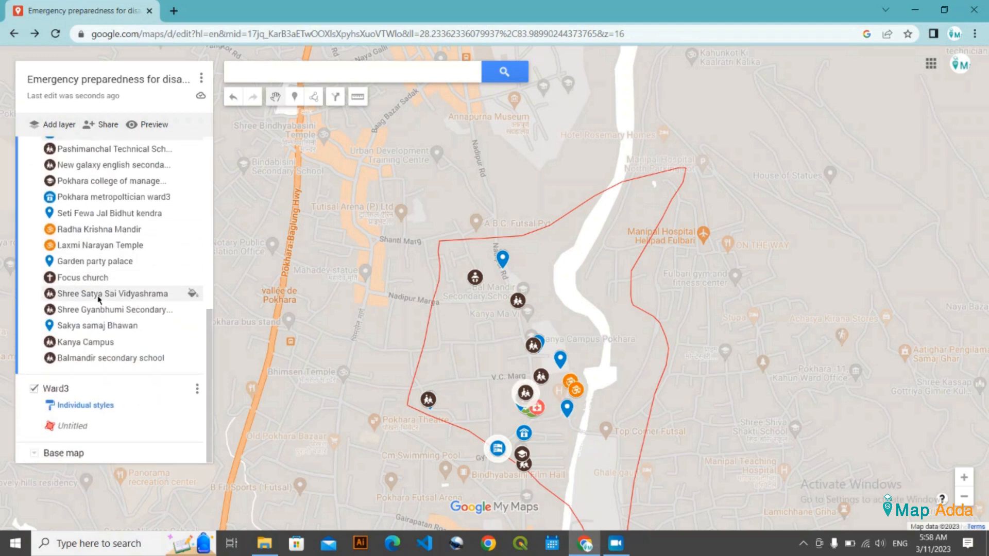
pyautogui.scroll(7, 94, 302)
pyautogui.scroll(1, 454, 383)
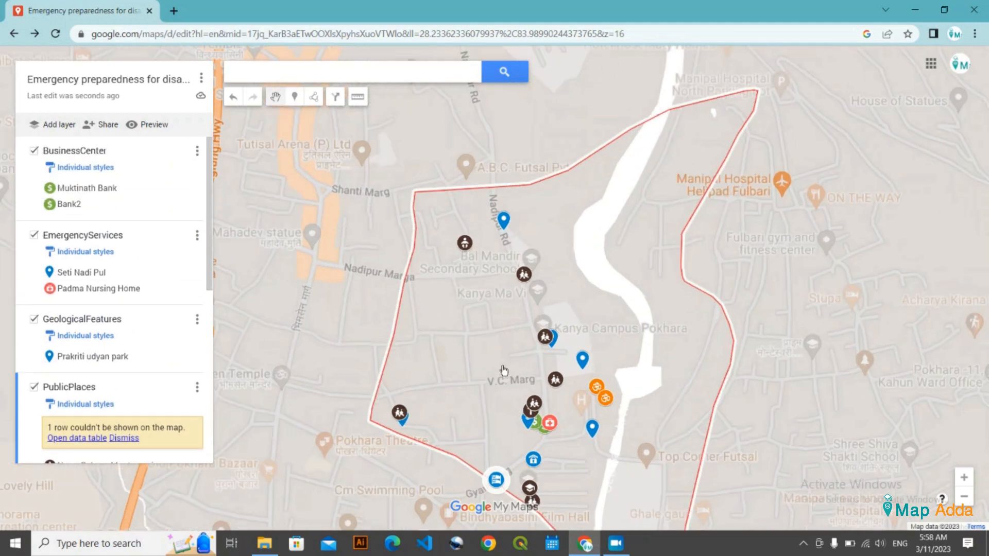
pyautogui.scroll(-1, 467, 375)
pyautogui.moveTo(468, 375); pyautogui.dragTo(458, 288)
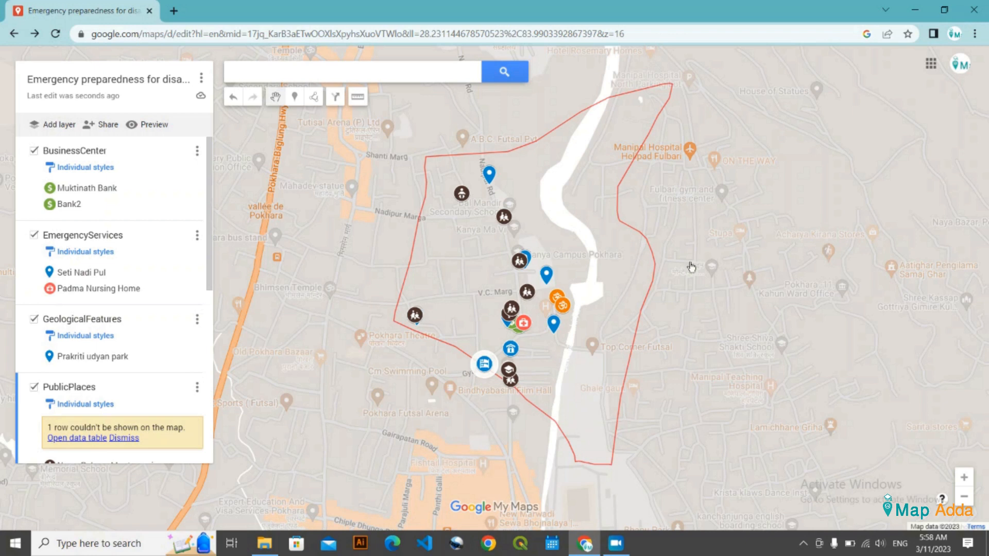